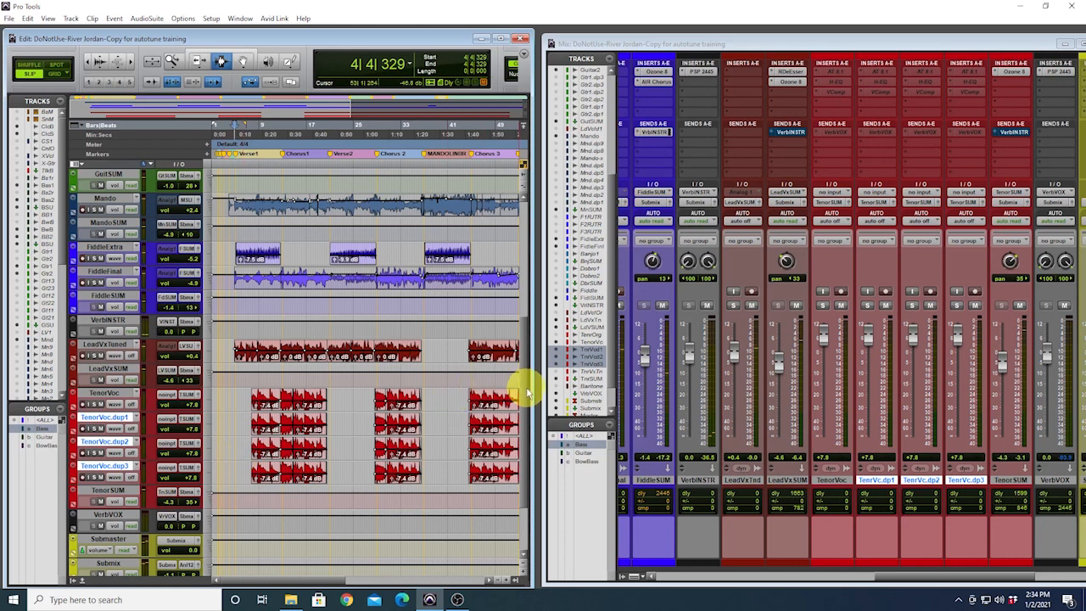
- Delete all audio clips from the TenorVoc.dup2 and TenorVoc.dup3 tracks across the whole song
left_click_drag(531, 392, 975, 424)
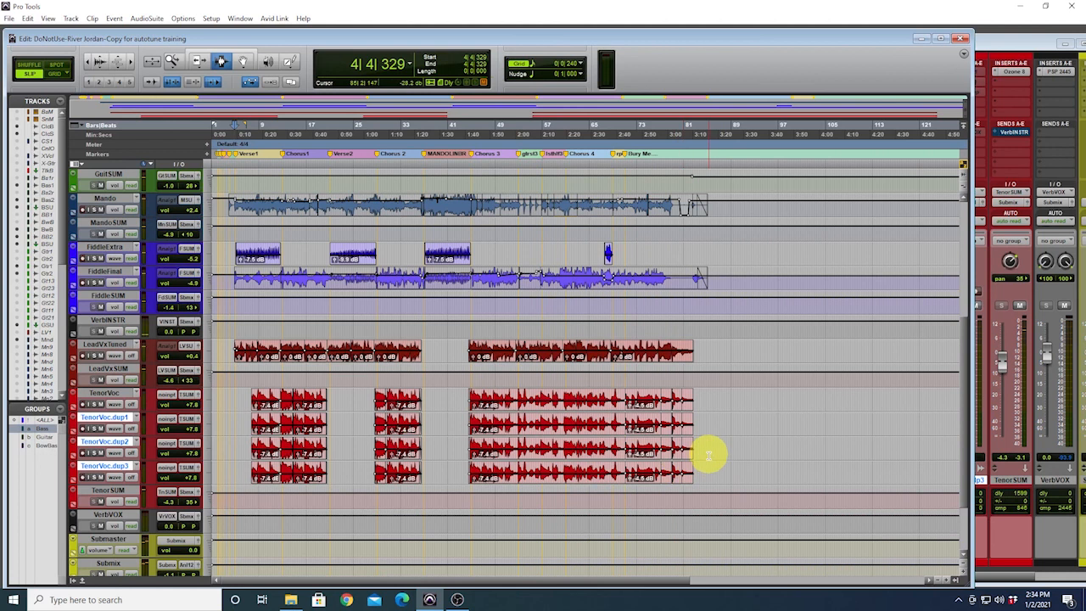
left_click_drag(708, 452, 228, 476)
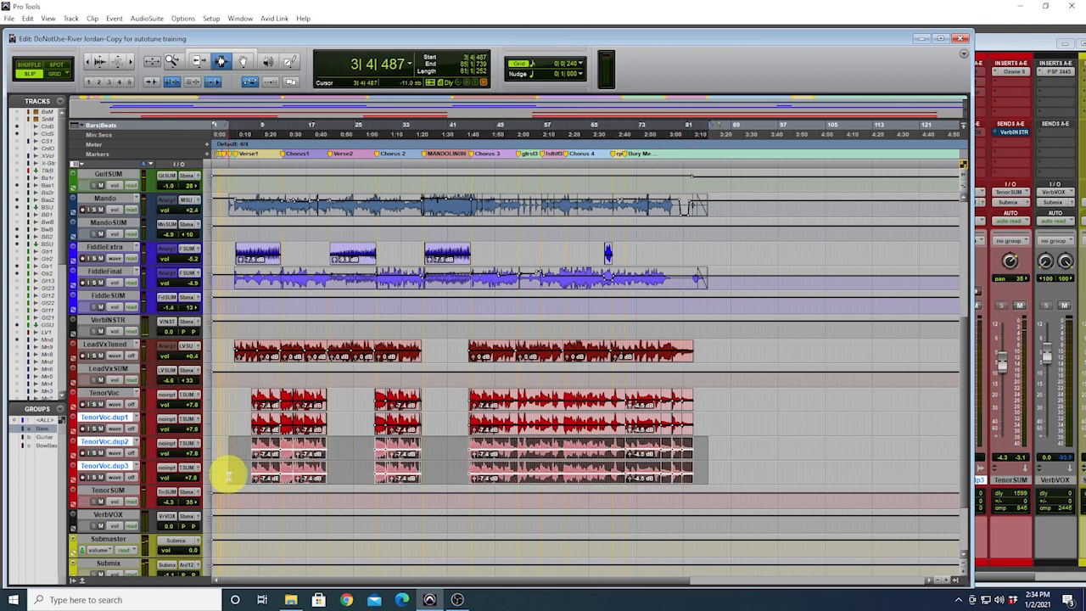
key("Delete")
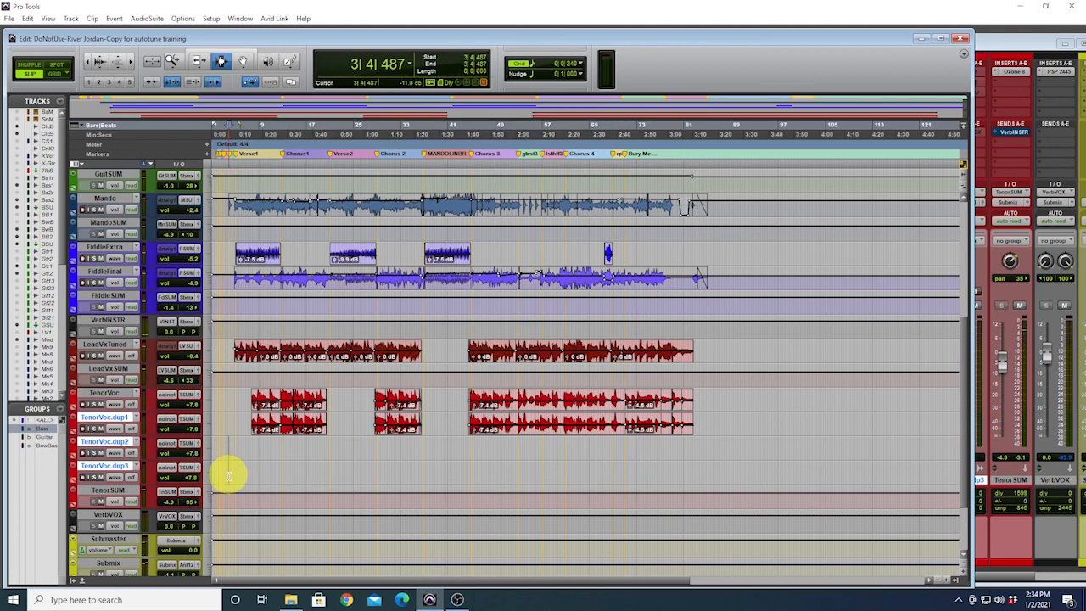
- Rename the TenorVoc track as TenorVocOrg, and hide it and make it inactive
left_click(113, 395)
right_click(109, 395)
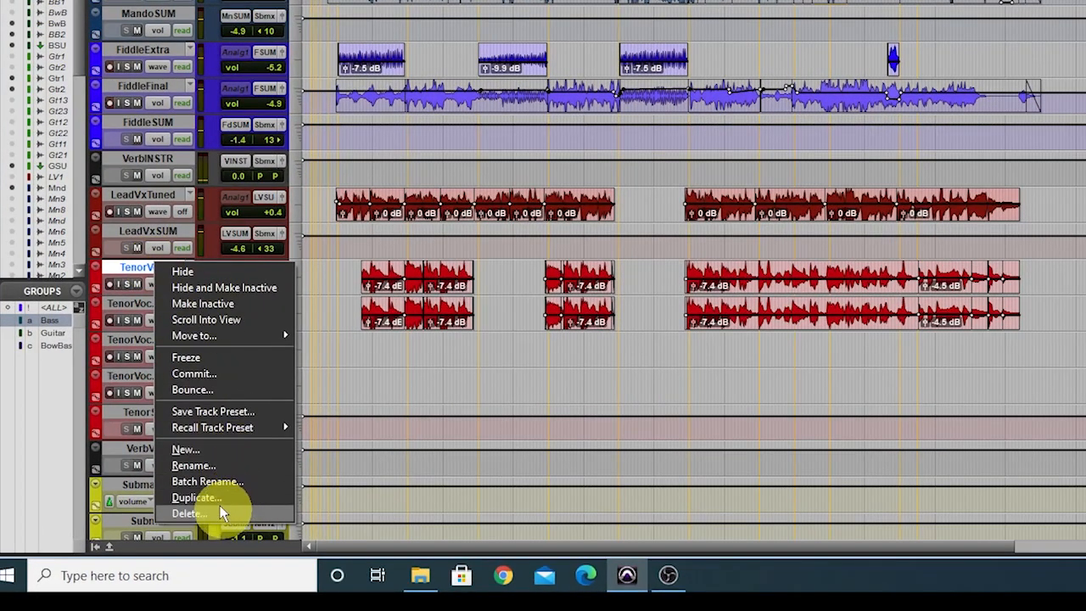
left_click(208, 463)
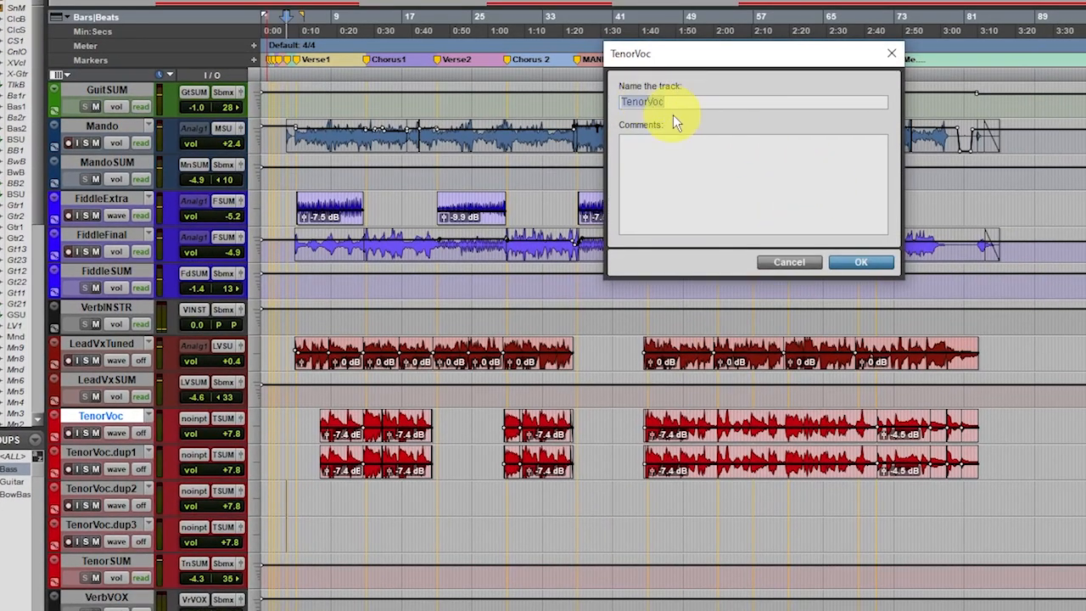
left_click(672, 103)
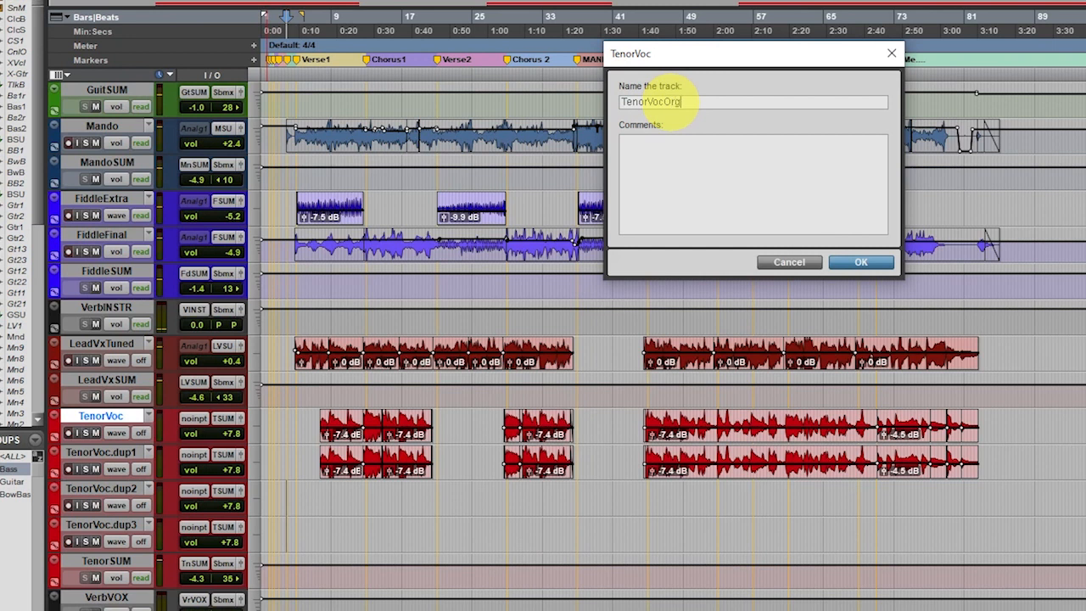
left_click(860, 261)
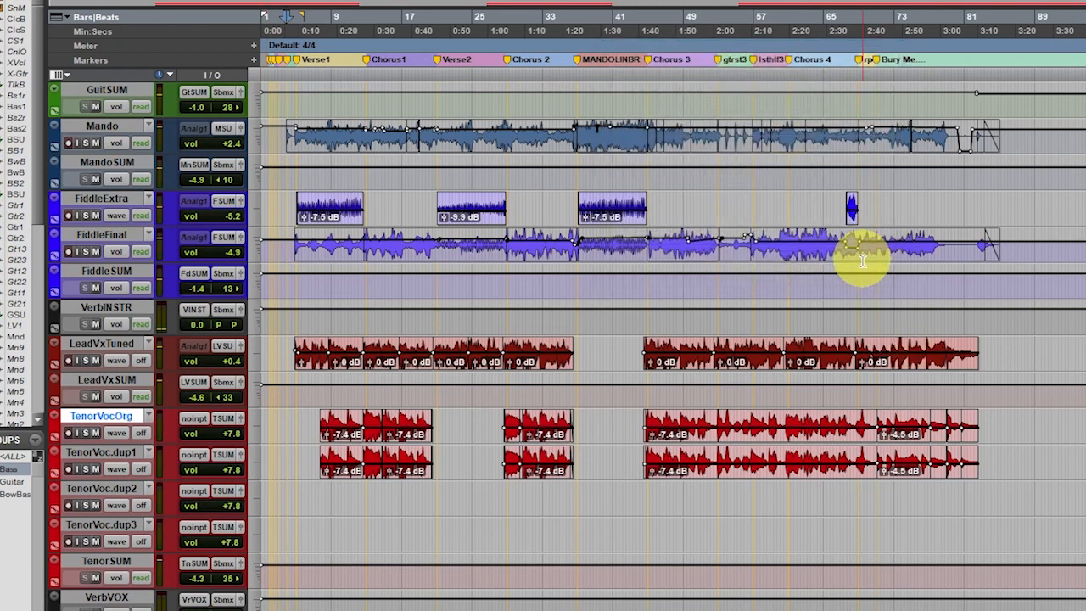
right_click(113, 418)
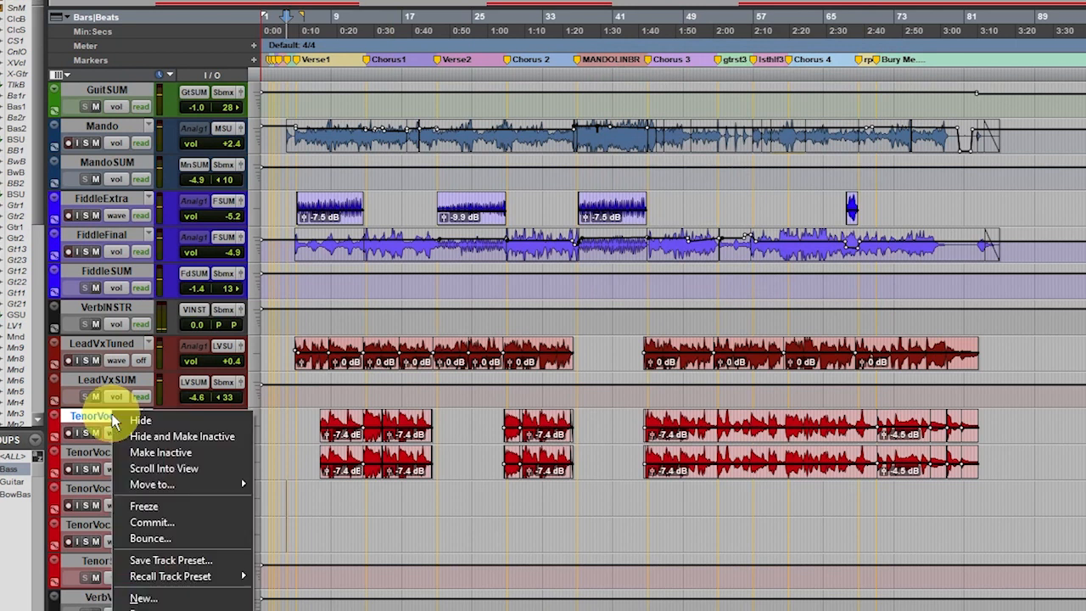
left_click(194, 438)
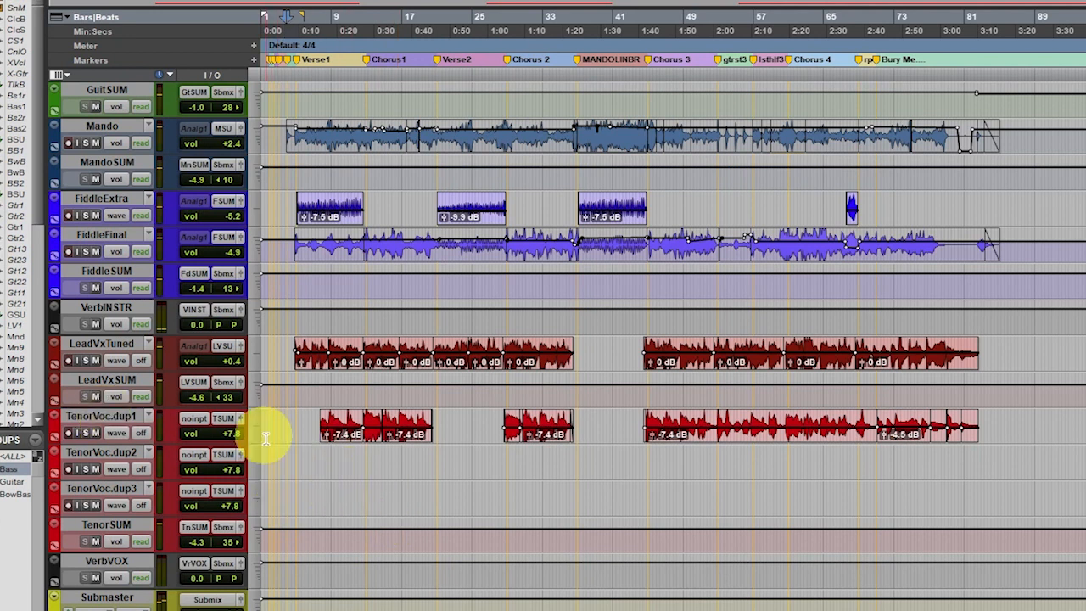
- Rename the TenorVoc.dup1 track as temp
double_click(131, 416)
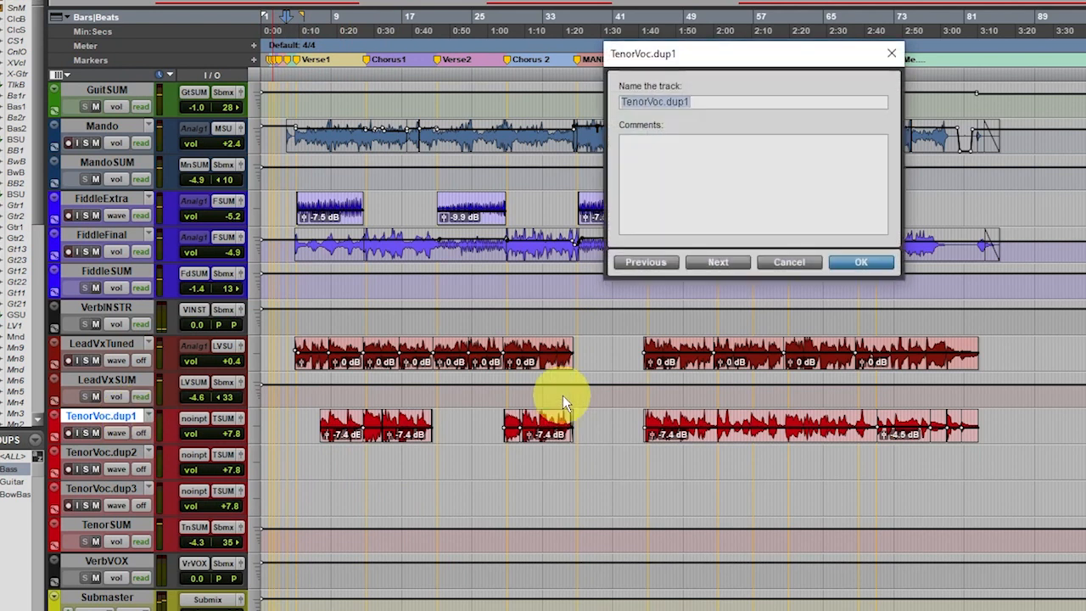
type("temp")
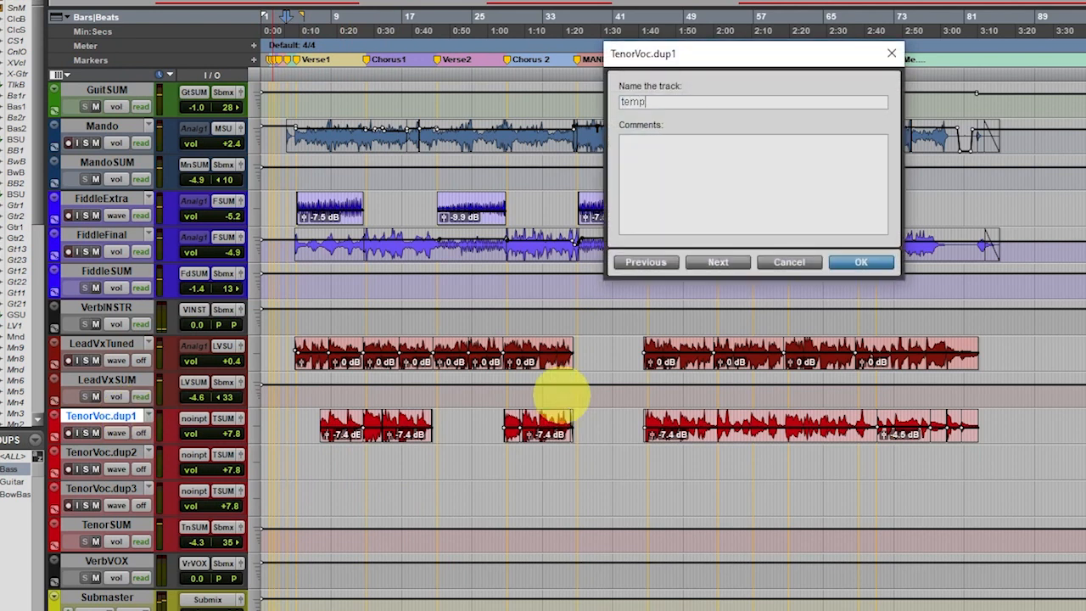
key("Return")
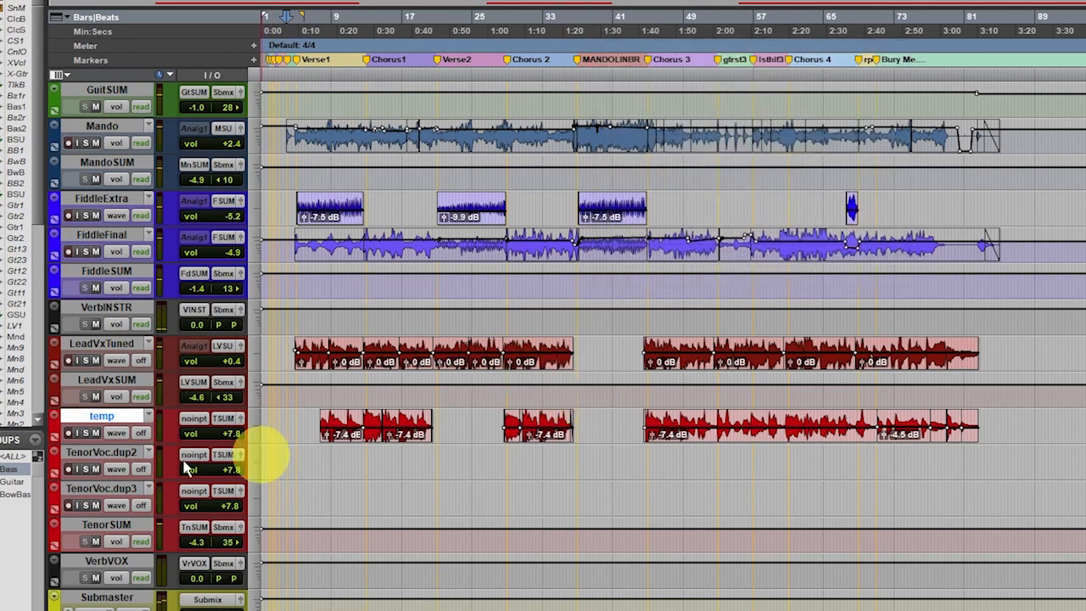
- Rename the empty TenorVoc.dup2 track as "for tuning"
right_click(119, 451)
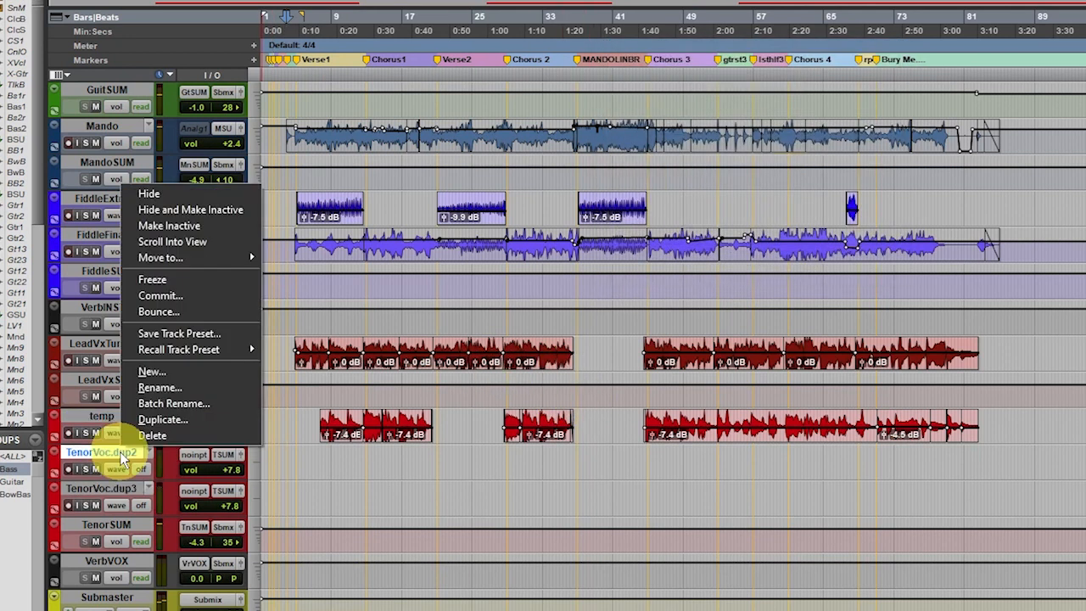
left_click(160, 386)
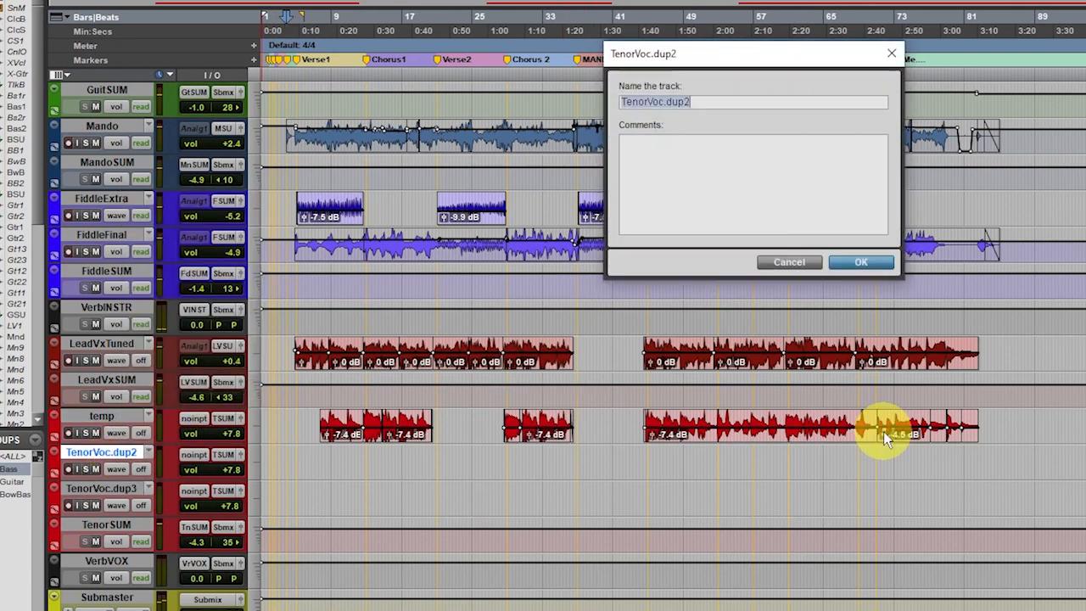
type("f0")
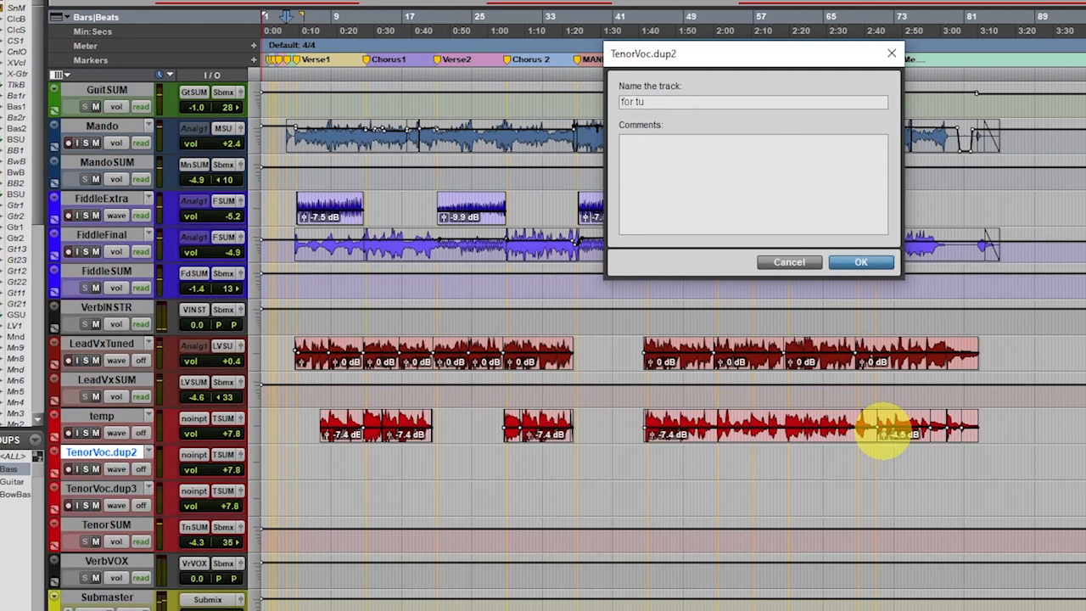
key("Return")
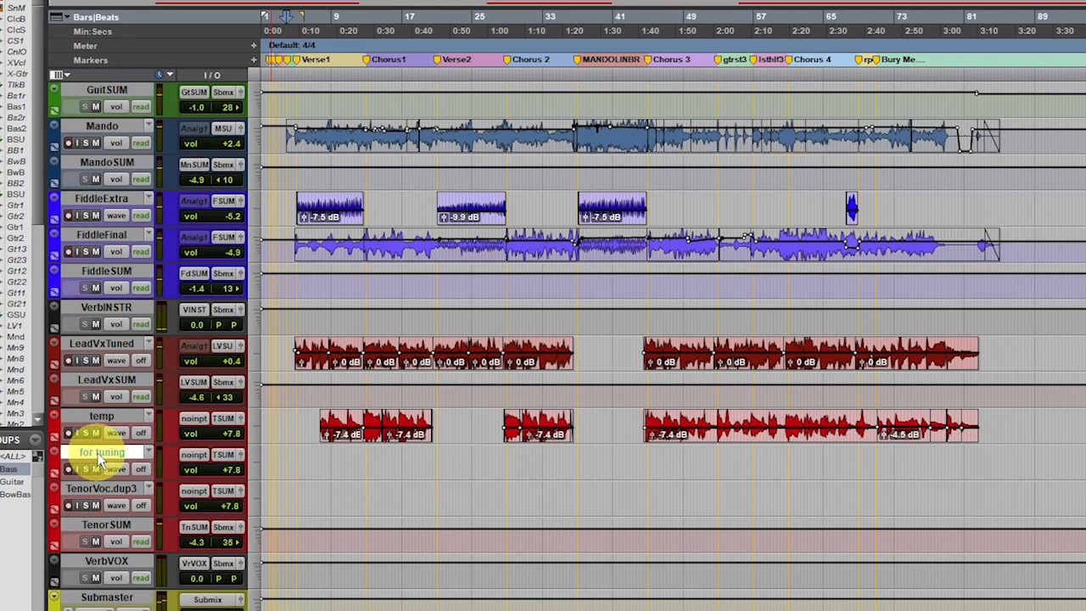
- Rename the empty TenorVoc.dup3 track as TenorVxTuned
double_click(107, 491)
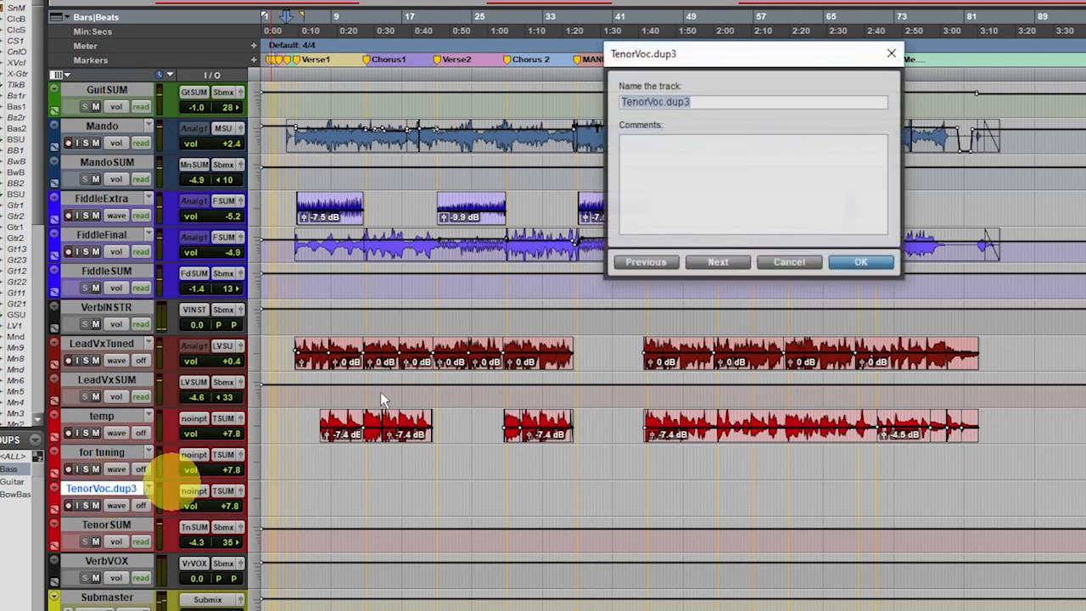
left_click_drag(656, 101, 756, 103)
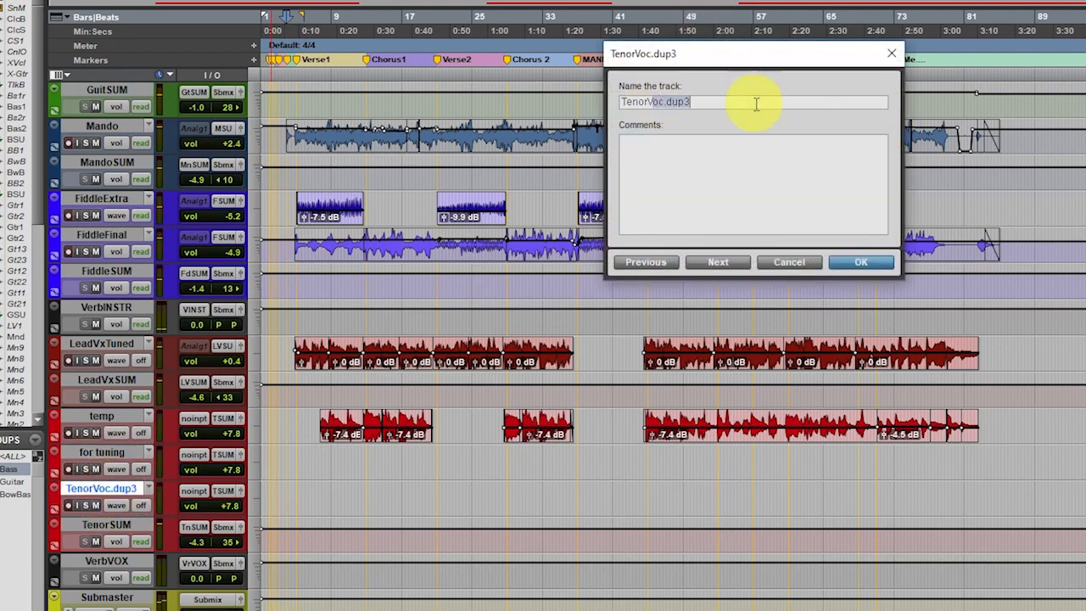
type("xTune")
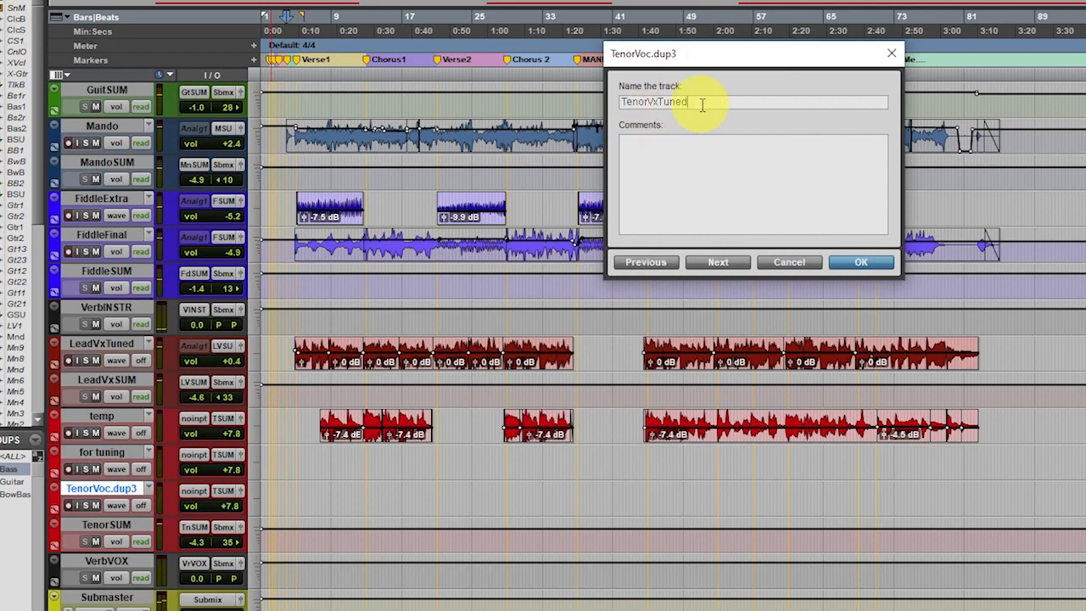
left_click(874, 264)
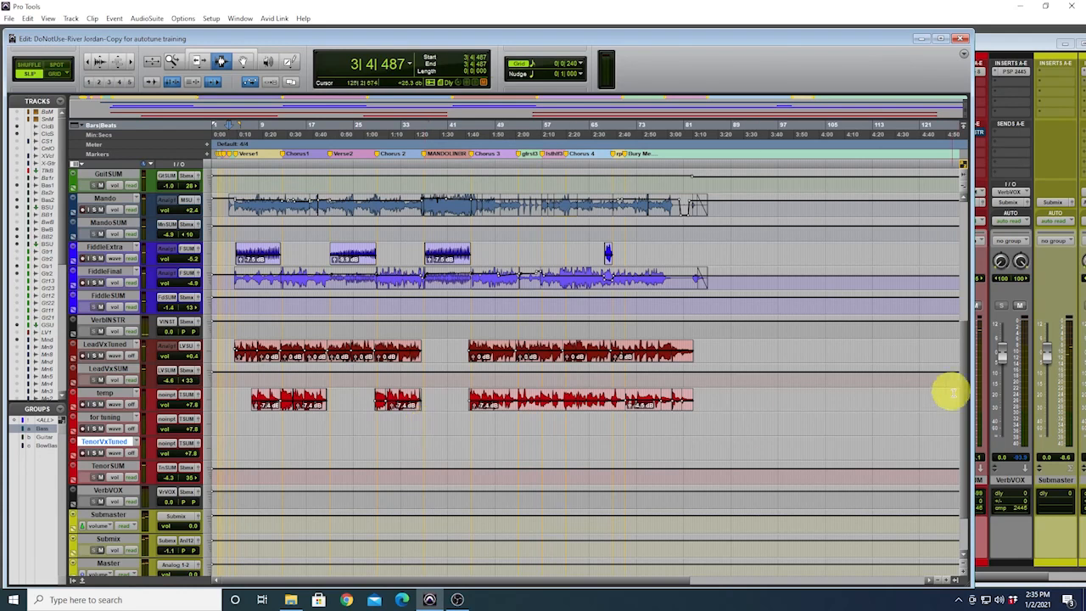
- Narrow the Edit window to reveal the mixer, and activate and open the Auto-Tune 8.1 insert on the "for tuning" track
left_click_drag(974, 382, 537, 392)
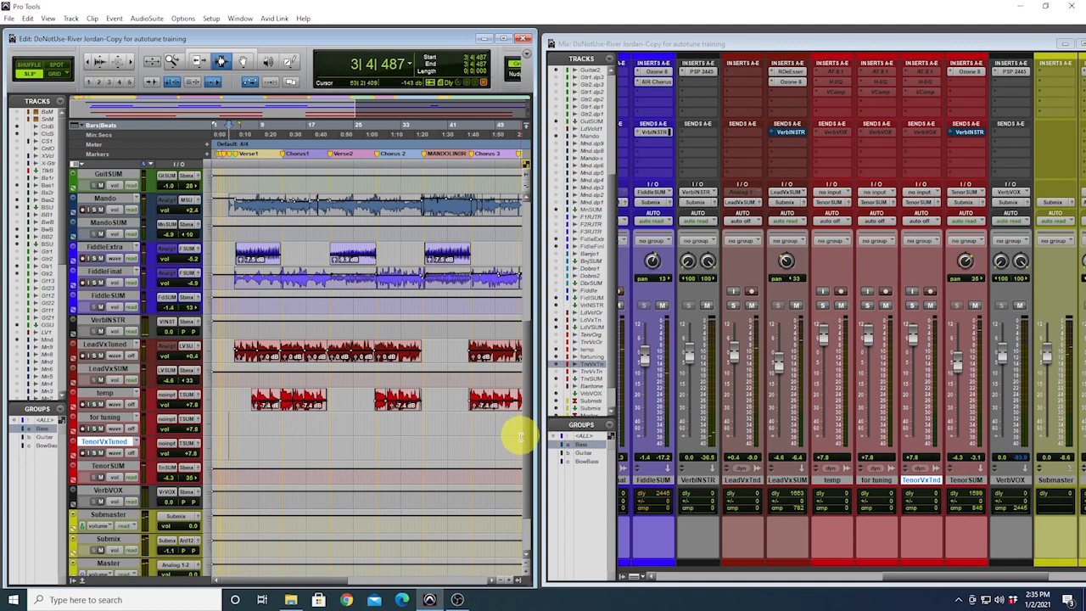
left_click(117, 420)
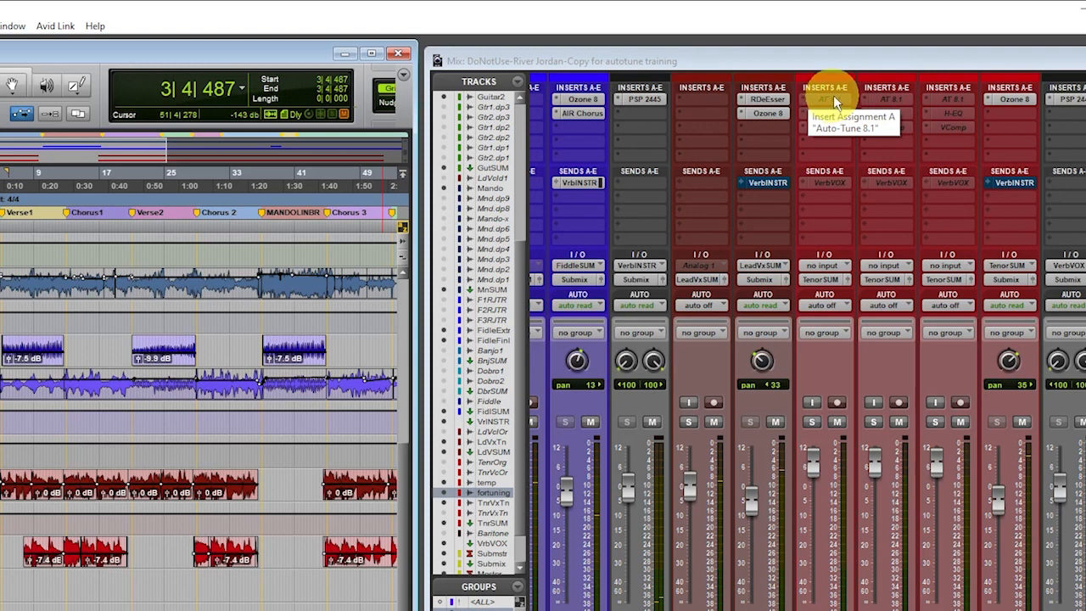
right_click(894, 102)
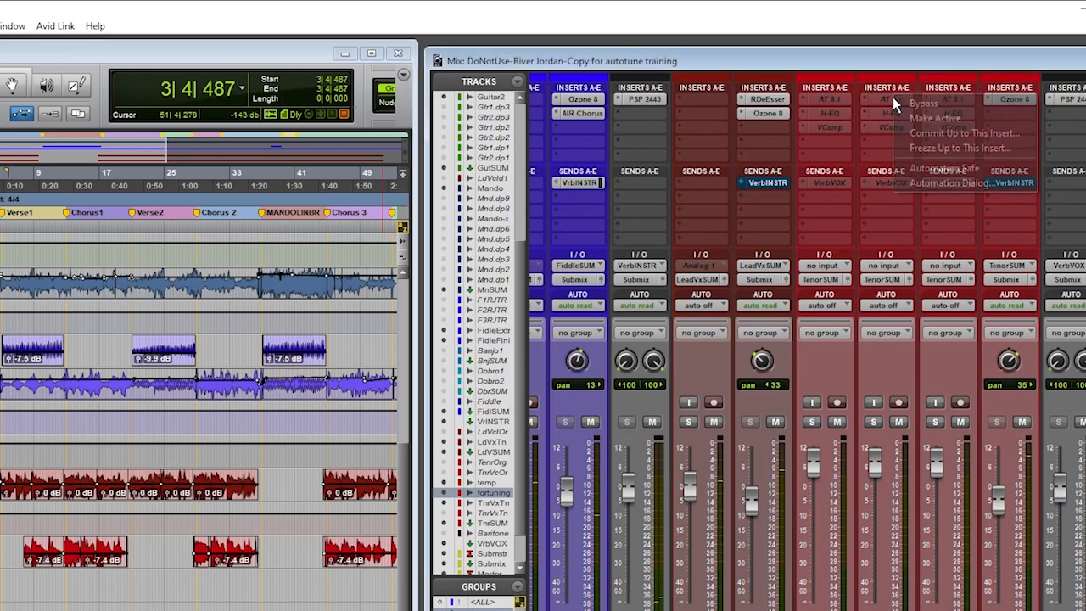
left_click(932, 118)
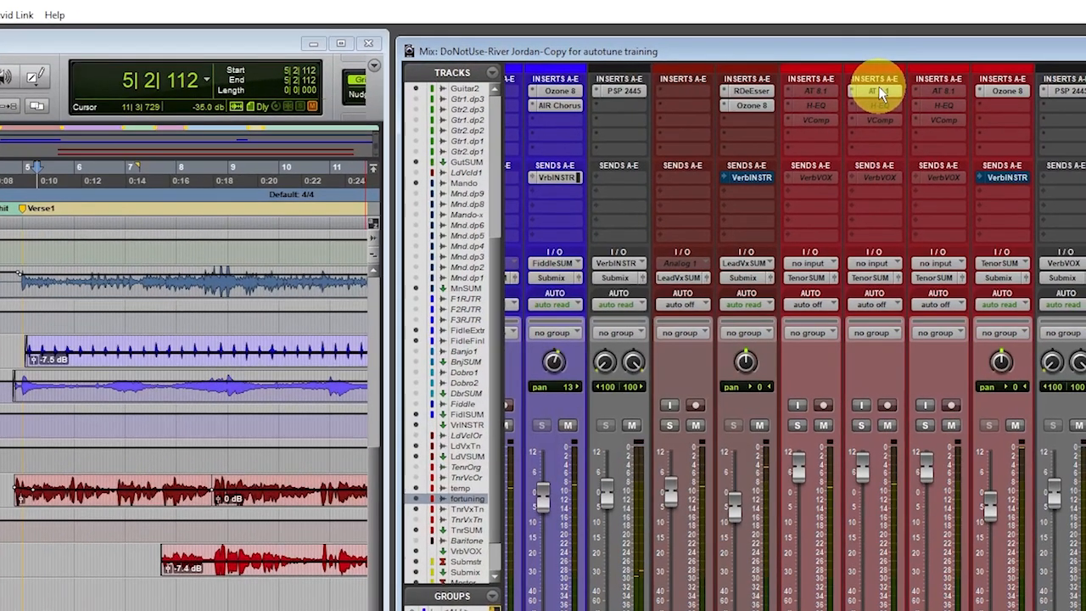
left_click(886, 99)
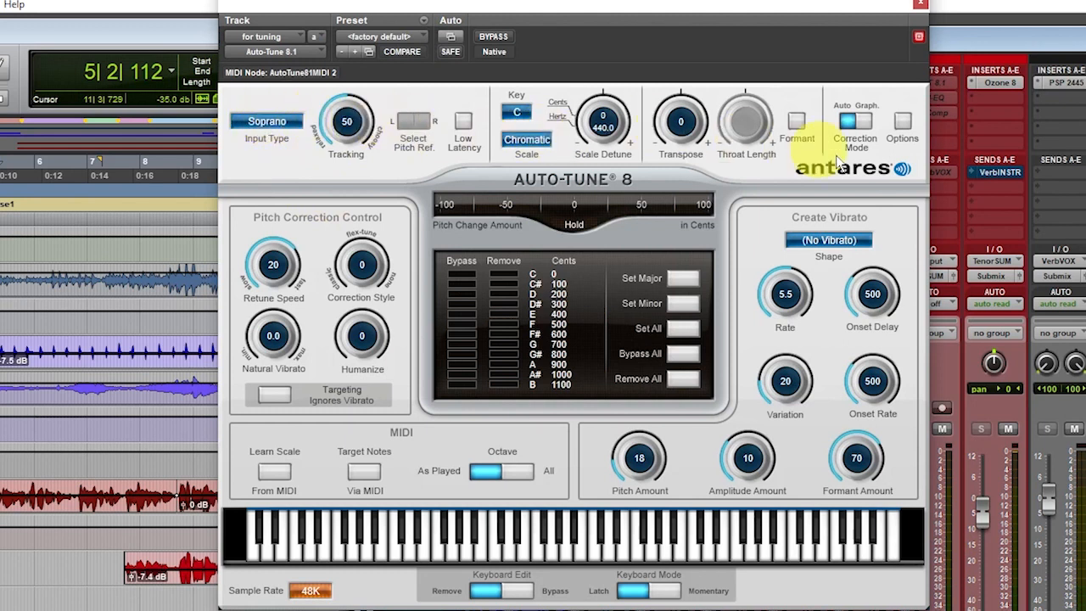
- Choose Soprano as the Auto-Tune input type and turn on Low Latency
left_click(289, 125)
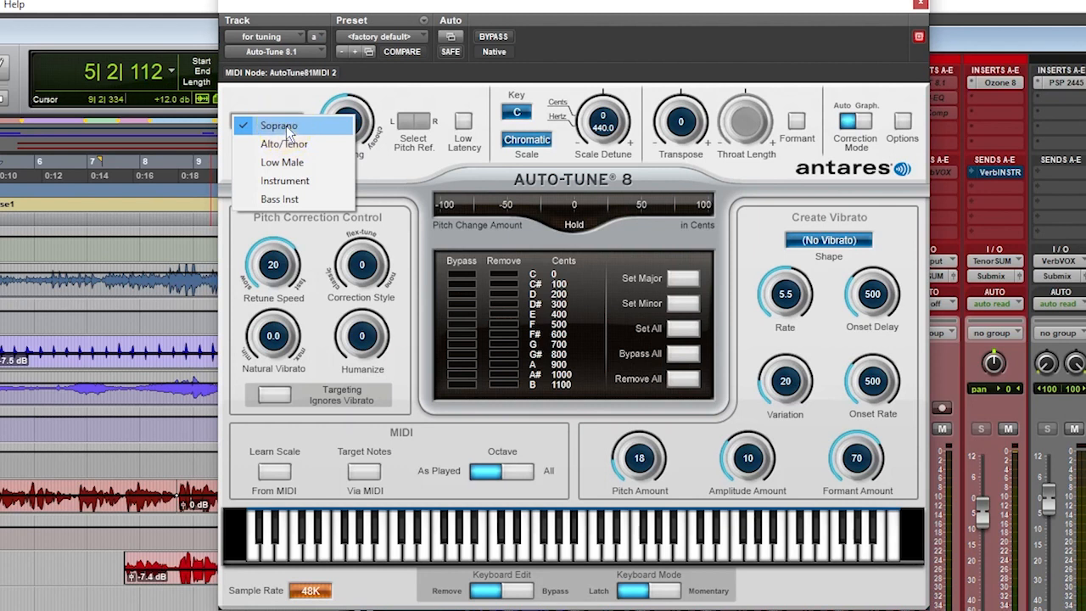
left_click(286, 127)
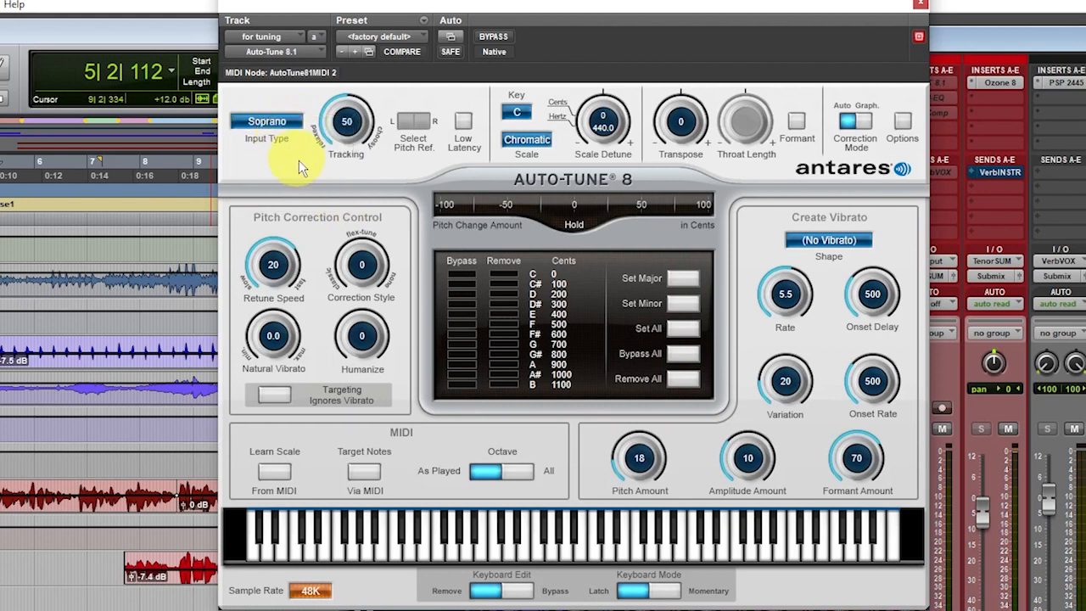
left_click(463, 127)
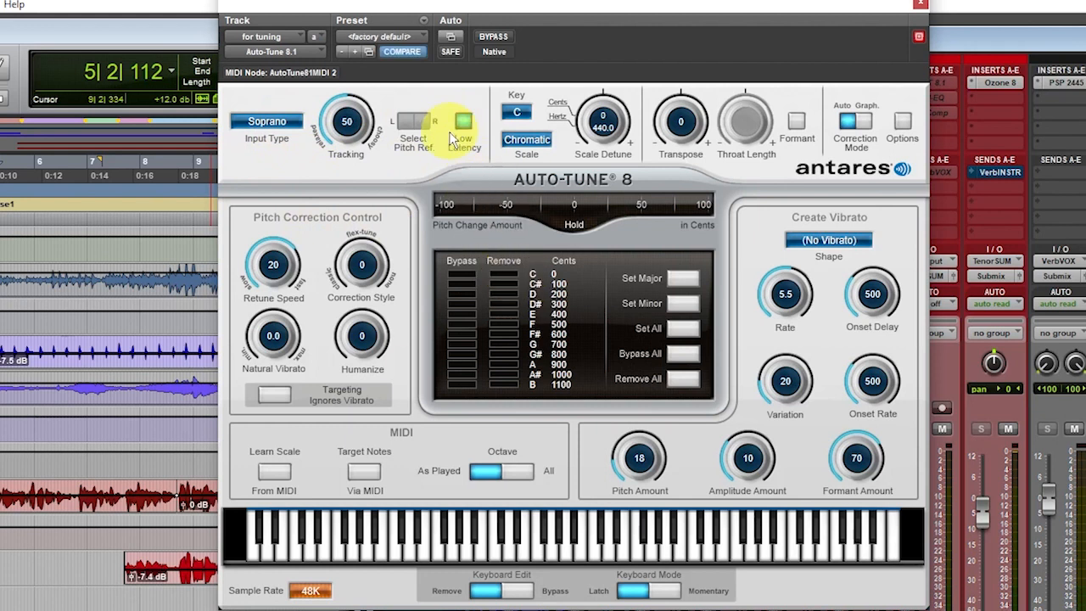
- Set the Auto-Tune key to A with the Minor scale, and turn on Formant correction
left_click(527, 114)
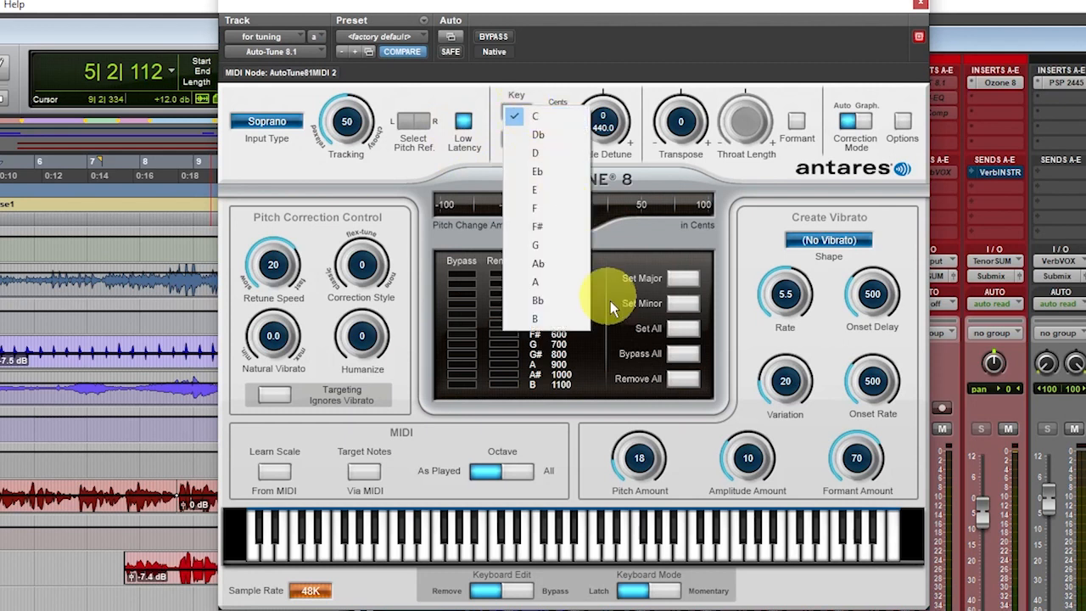
left_click(558, 286)
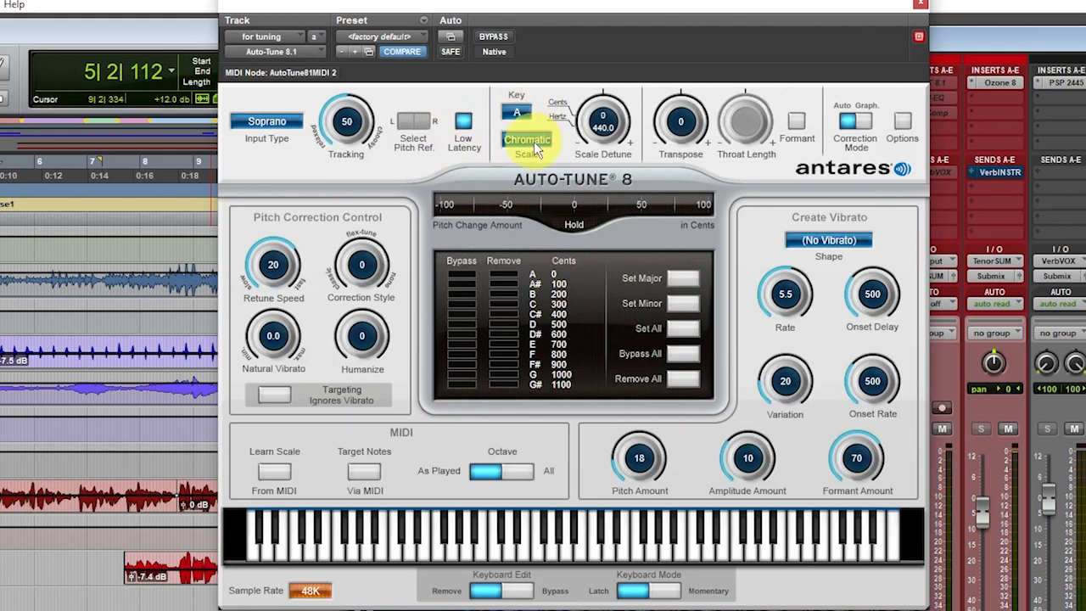
left_click(531, 141)
left_click(546, 162)
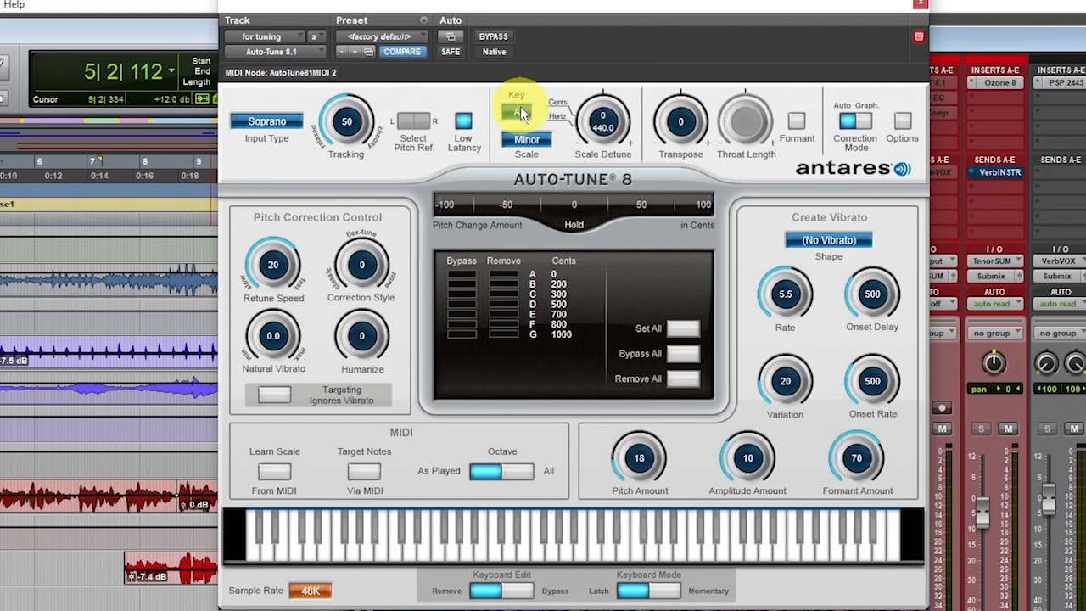
left_click(797, 123)
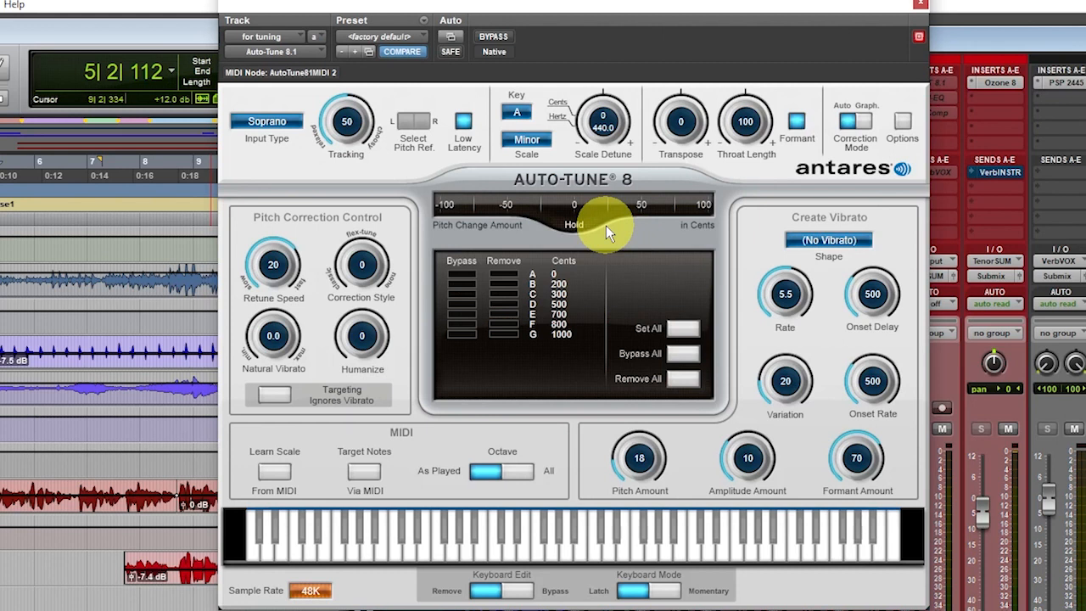
- Switch Auto-Tune to Graph correction mode and clear all existing tracking and correction data
left_click(870, 124)
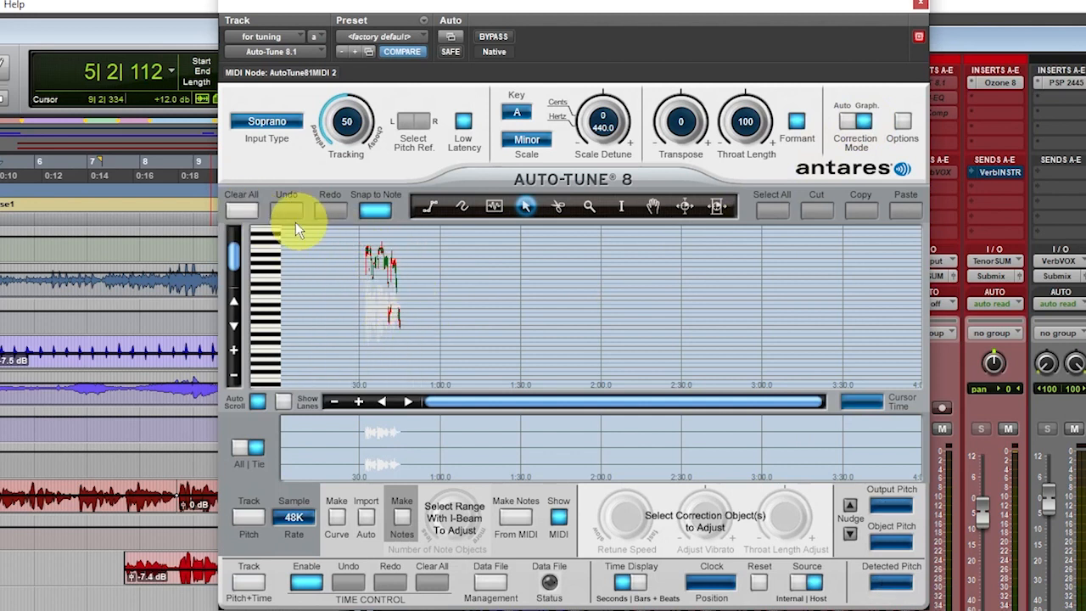
left_click(246, 211)
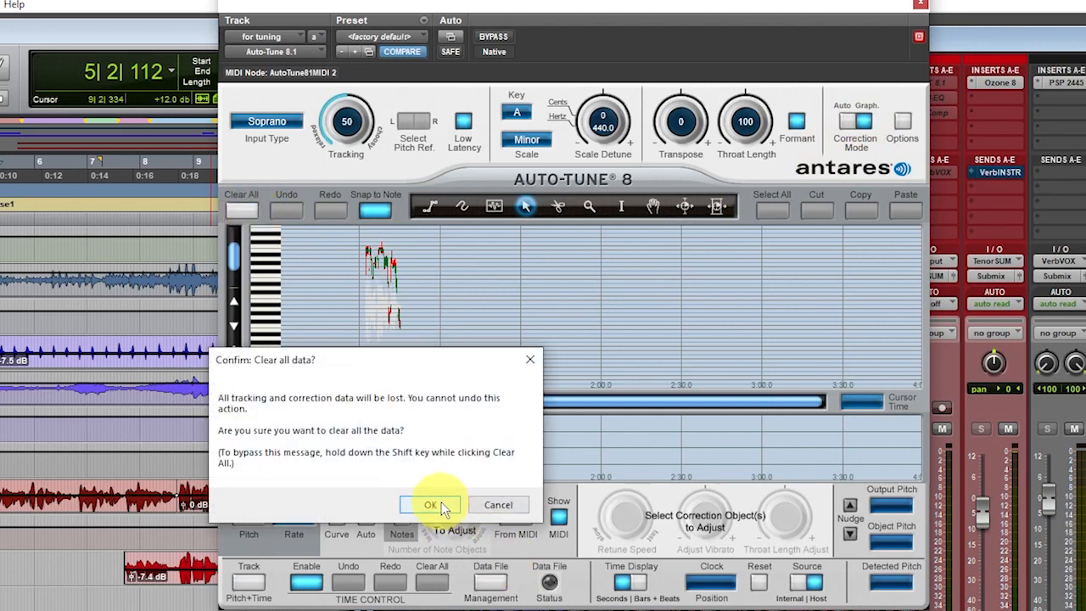
left_click(435, 505)
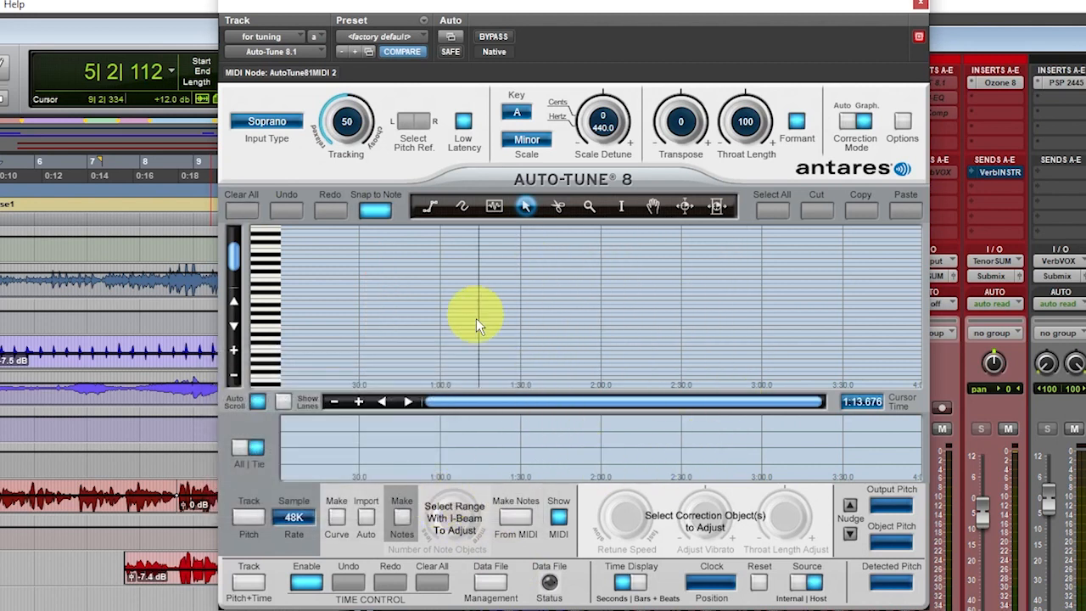
- Set the Auto-Tune window size to 1000 wide by 900 high and move the plug-in window clear of the track names
left_click(904, 127)
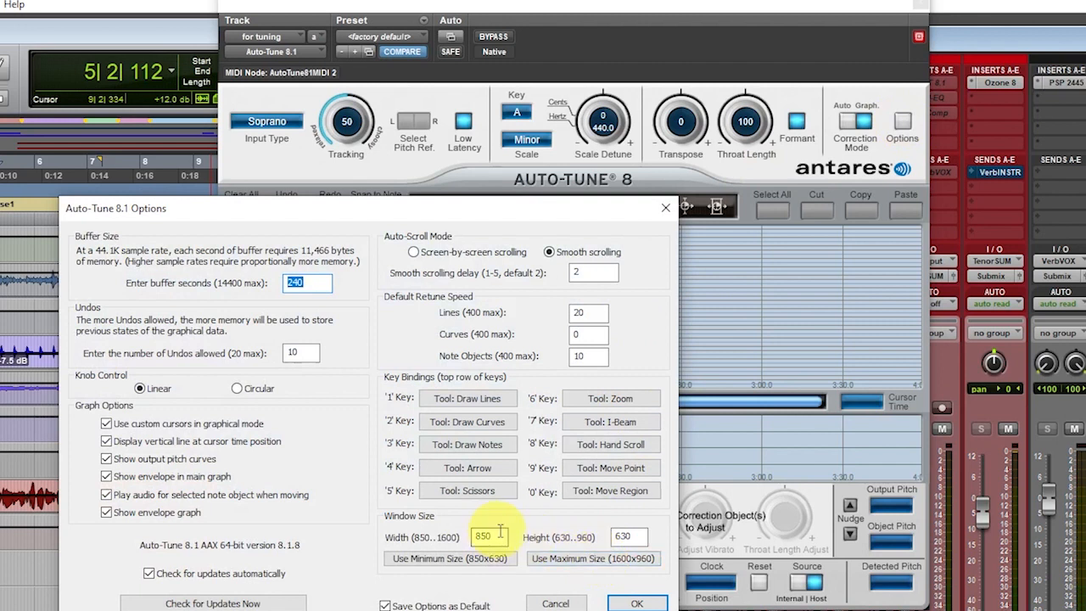
double_click(500, 535)
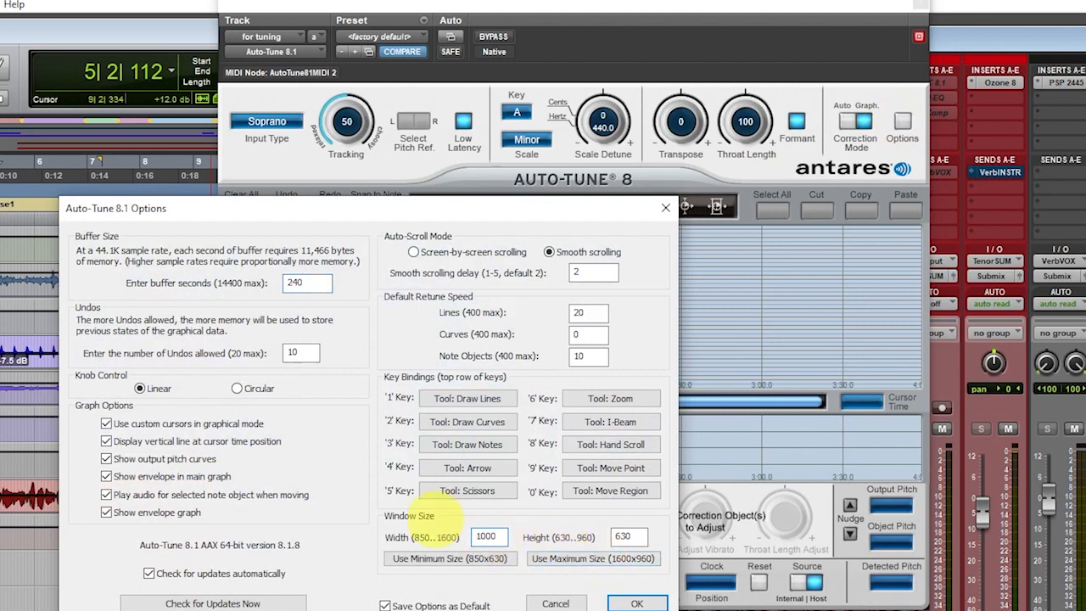
type("1000")
double_click(630, 535)
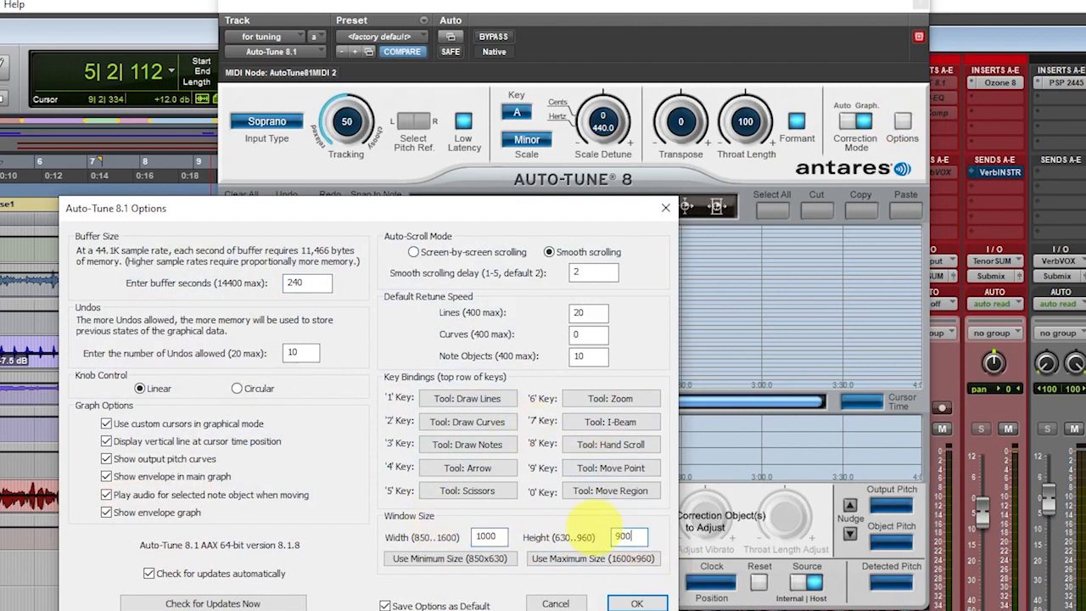
left_click(636, 603)
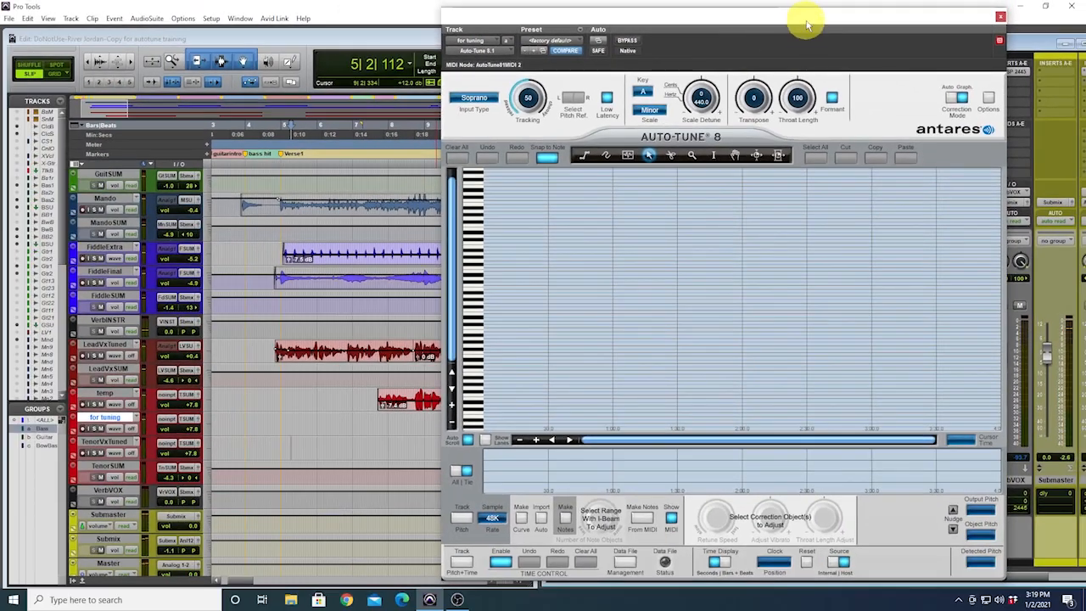
left_click_drag(808, 25, 855, 19)
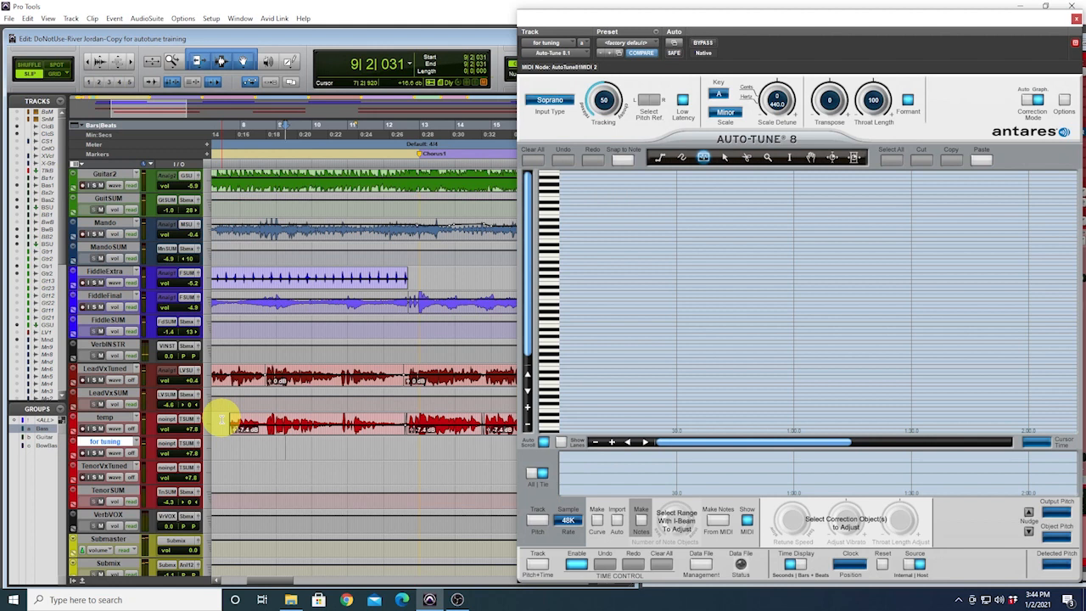
- Play the first tenor phrase on the "temp" track and zoom in to locate the pause where the phrase ends
left_click(229, 422)
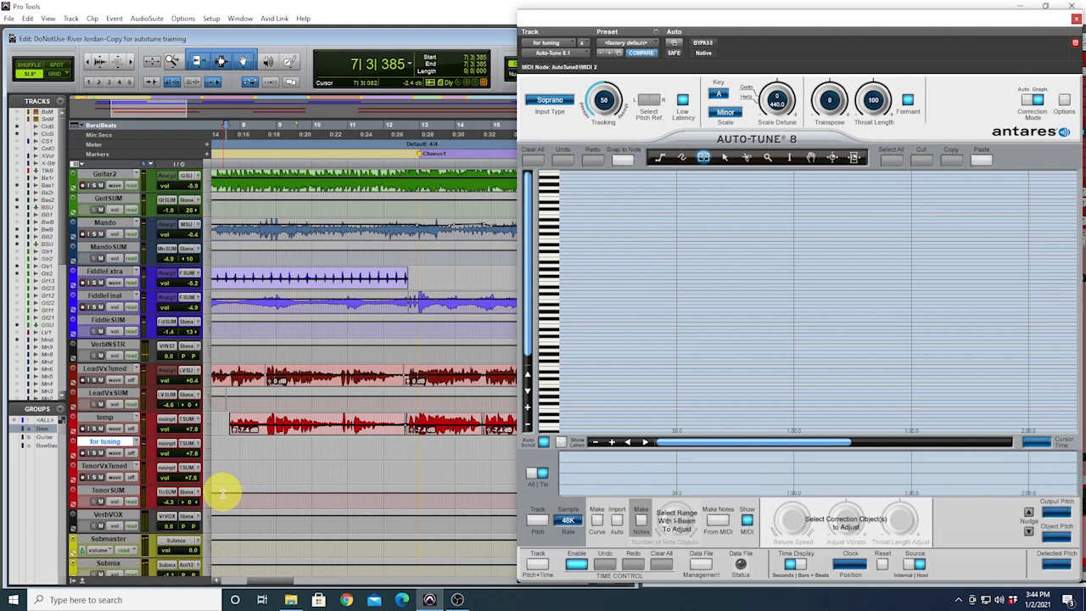
key("space")
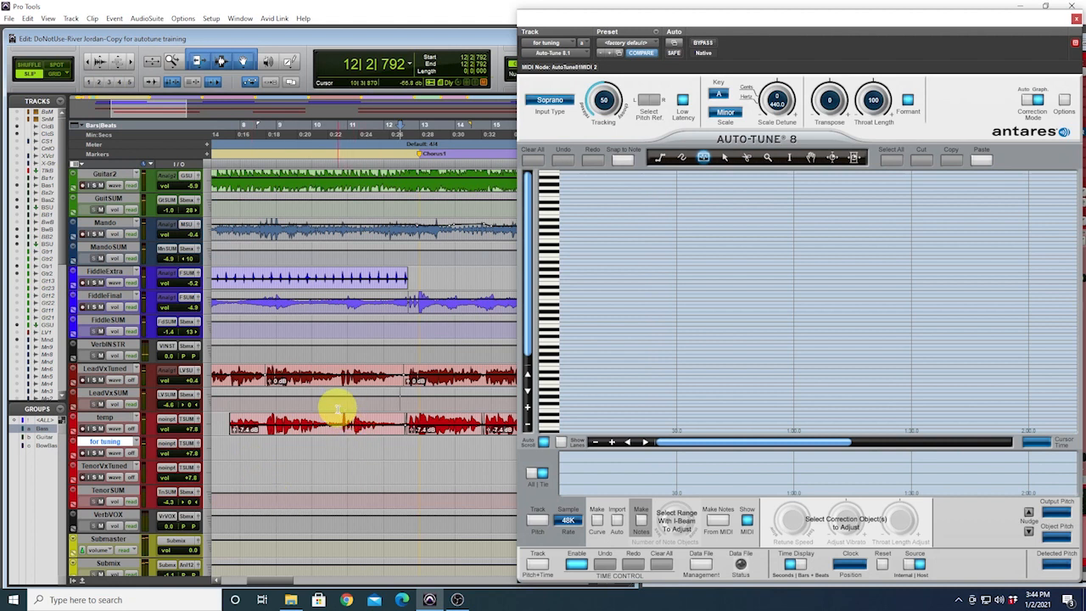
left_click(339, 408)
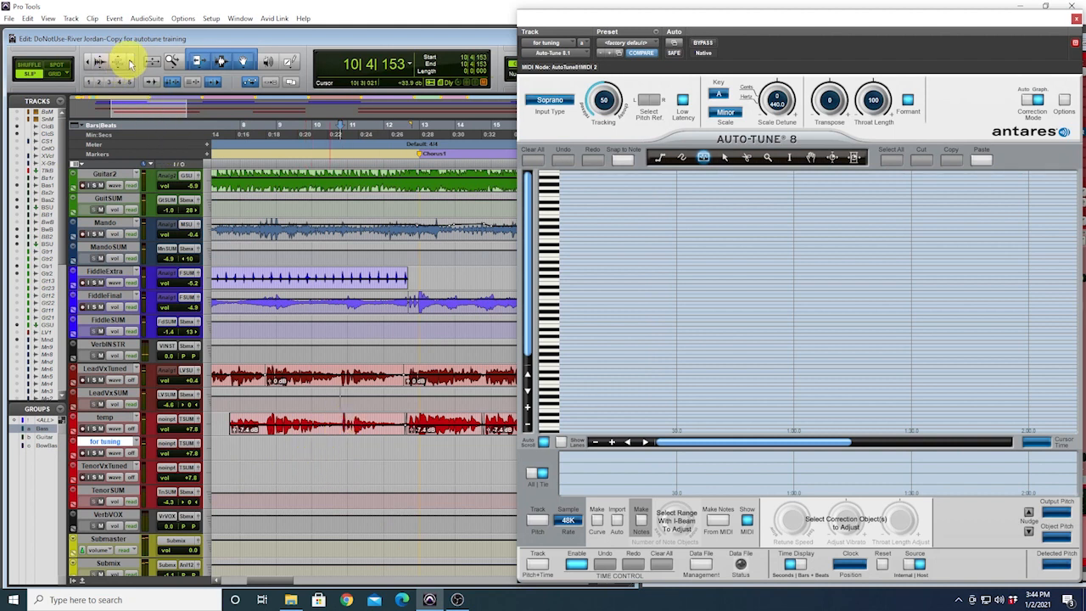
left_click_drag(129, 64, 192, 78)
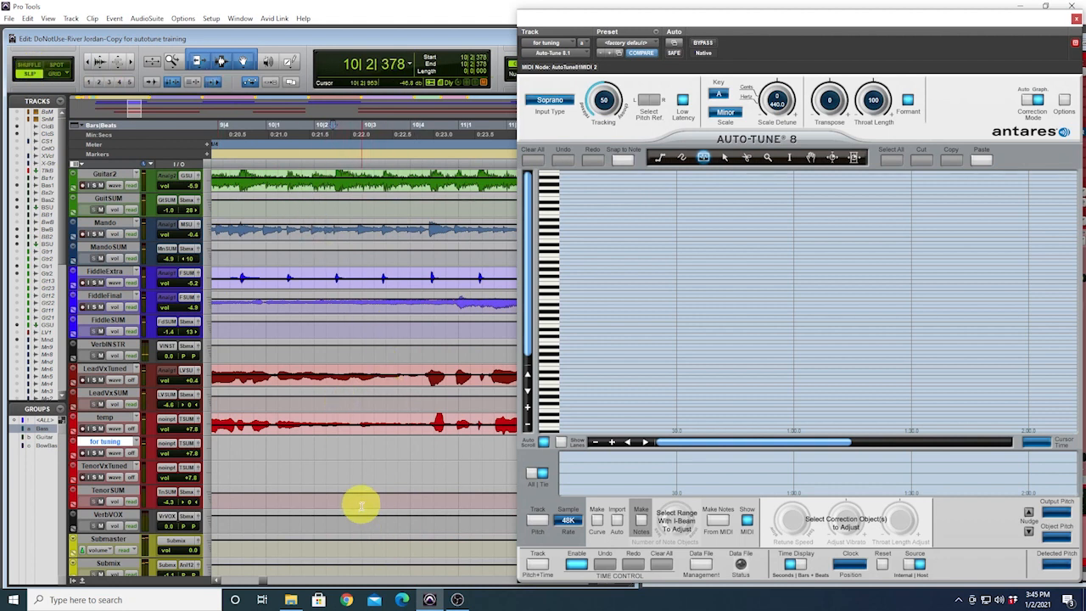
left_click(246, 405)
key("space")
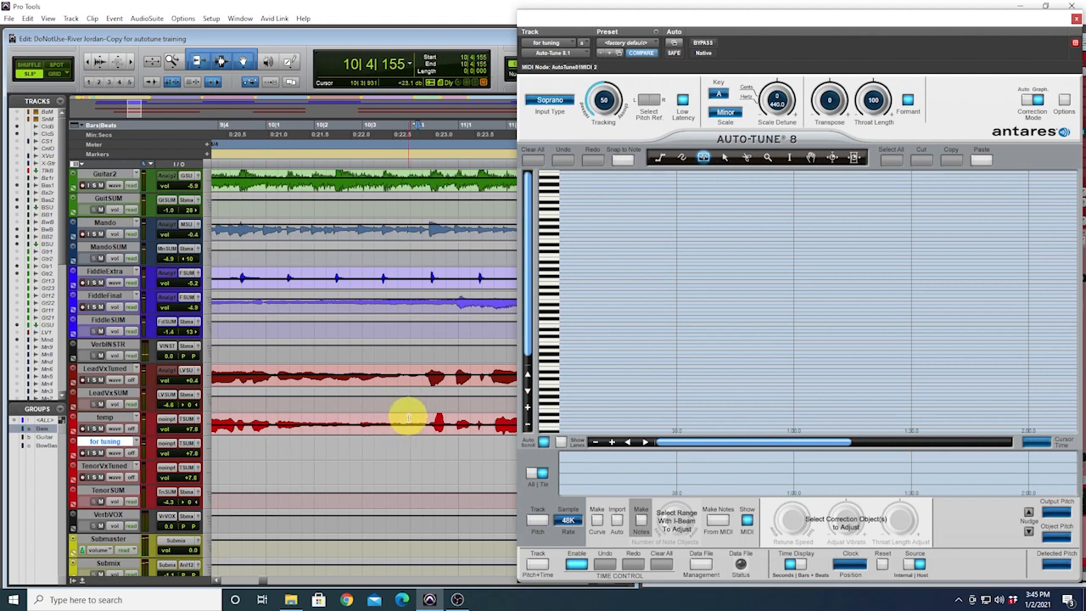
left_click(245, 405)
key("space")
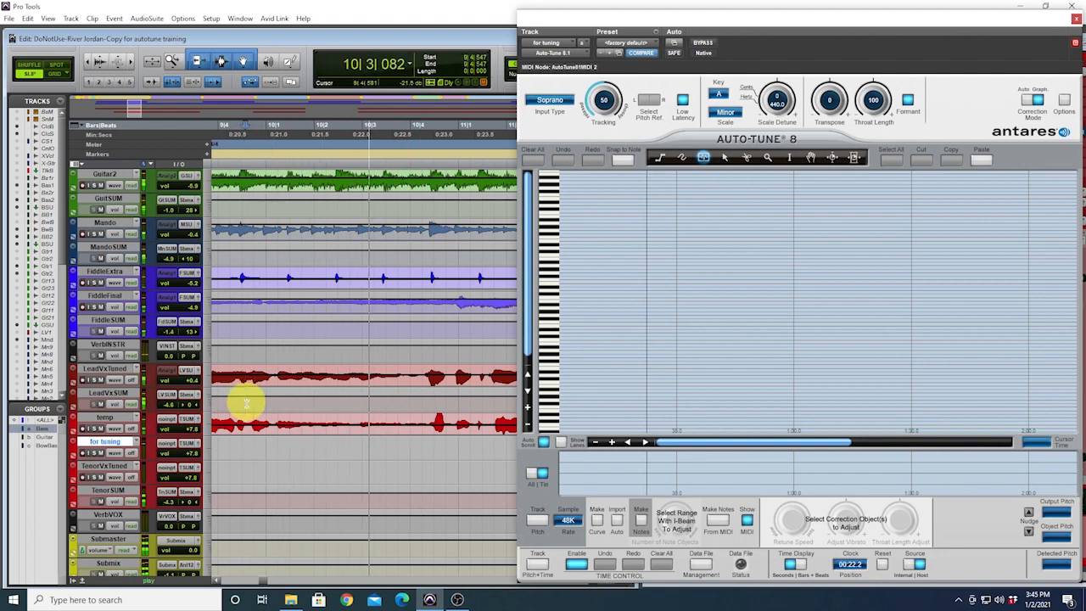
key("space")
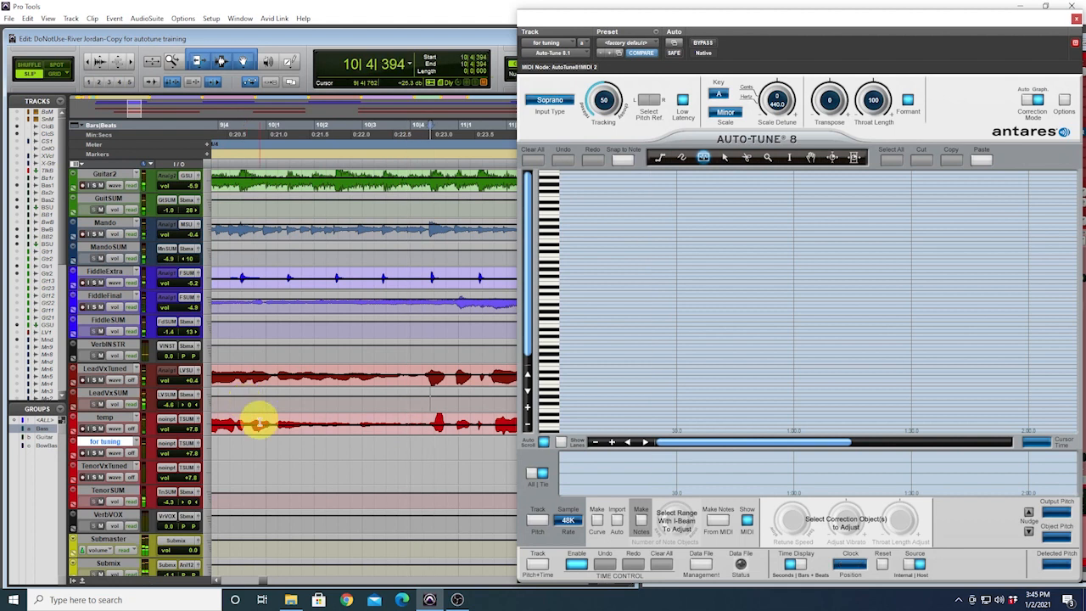
- Split the "temp" clip in the pause at 10|3|919 and move the first phrase onto the "for tuning" track
left_click(407, 418)
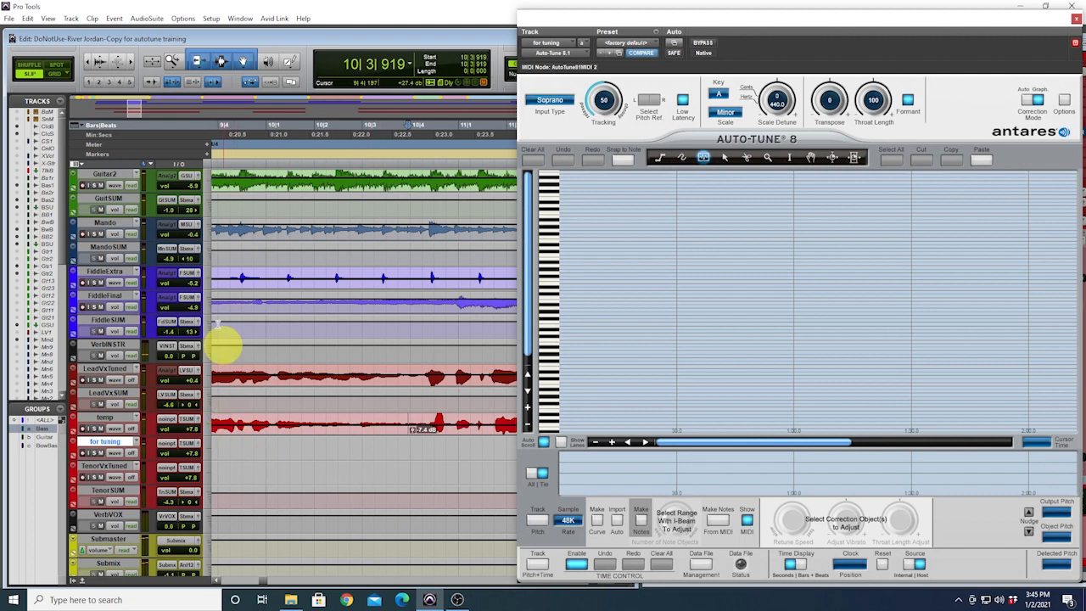
left_click_drag(87, 62, 11, 76)
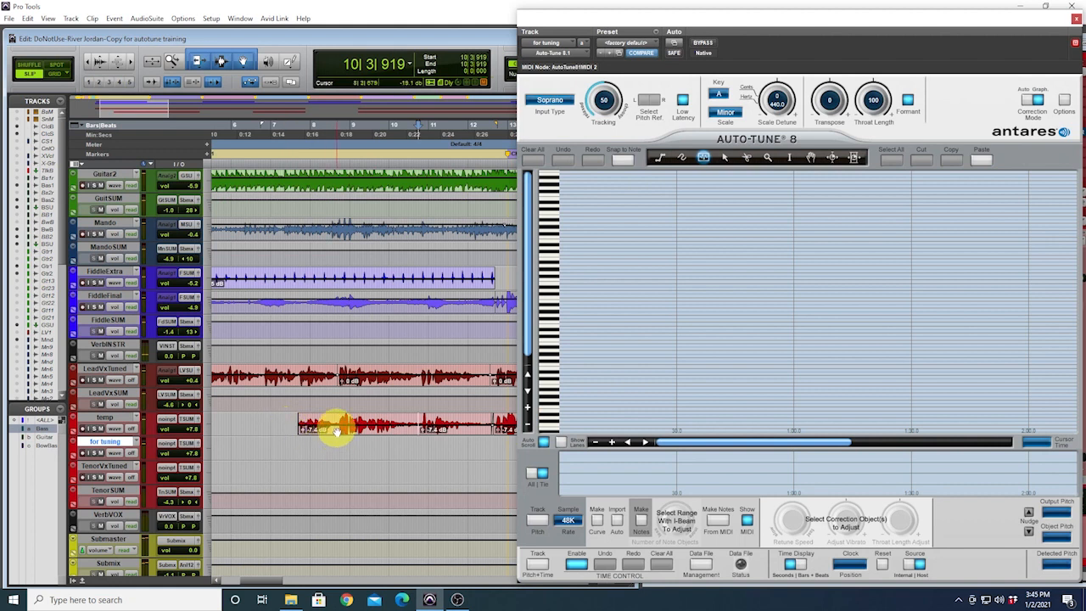
left_click(336, 431)
left_click_drag(337, 430, 343, 450)
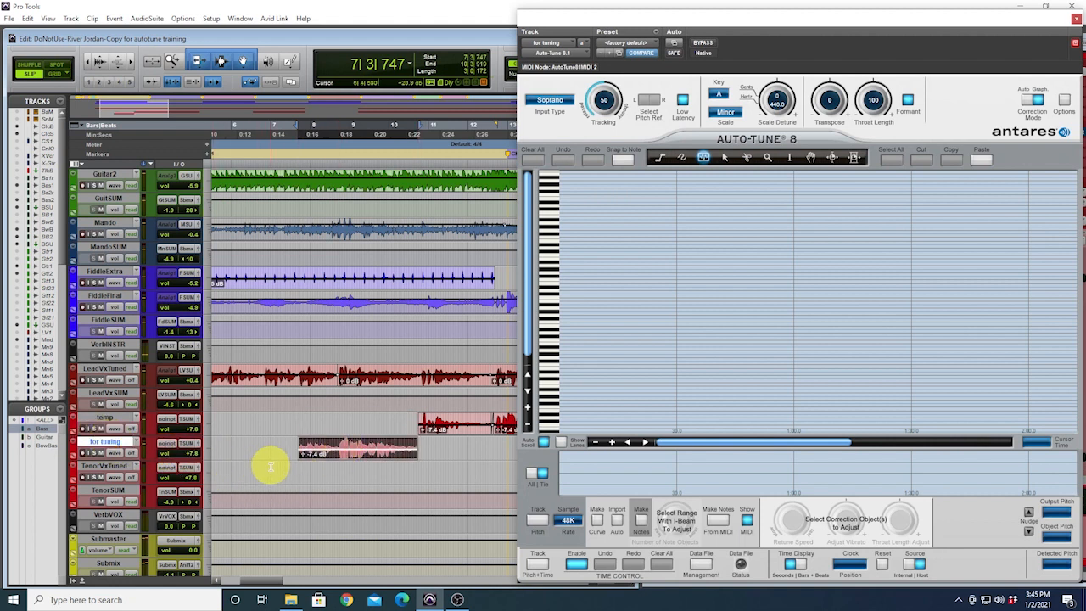
- Enable Track Pitch and play the "for tuning" clip from 7|2|914 to capture its pitch in Auto-Tune
left_click(284, 437)
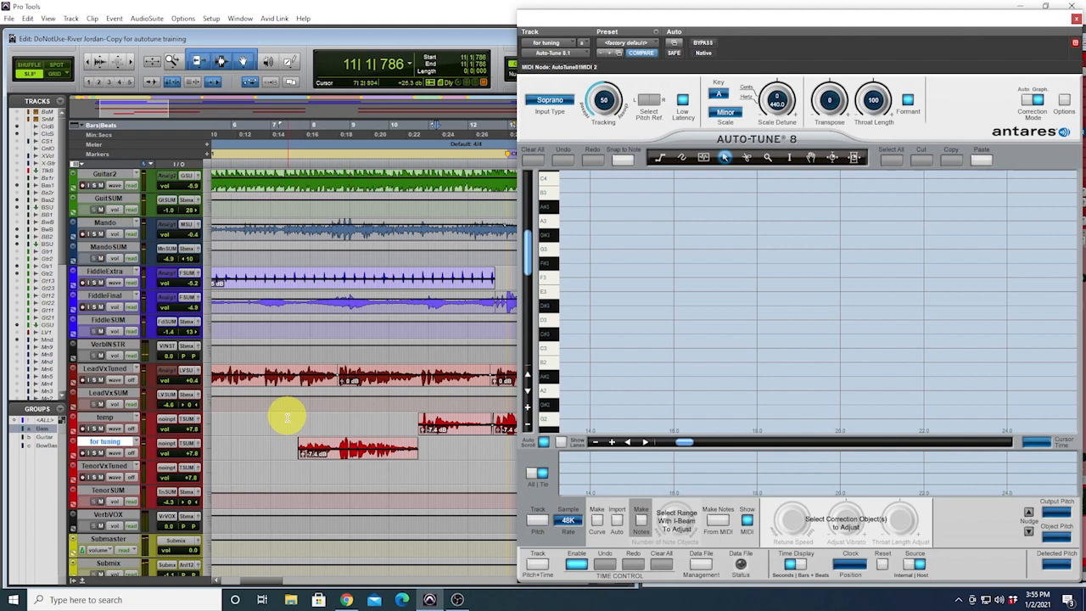
left_click(288, 420)
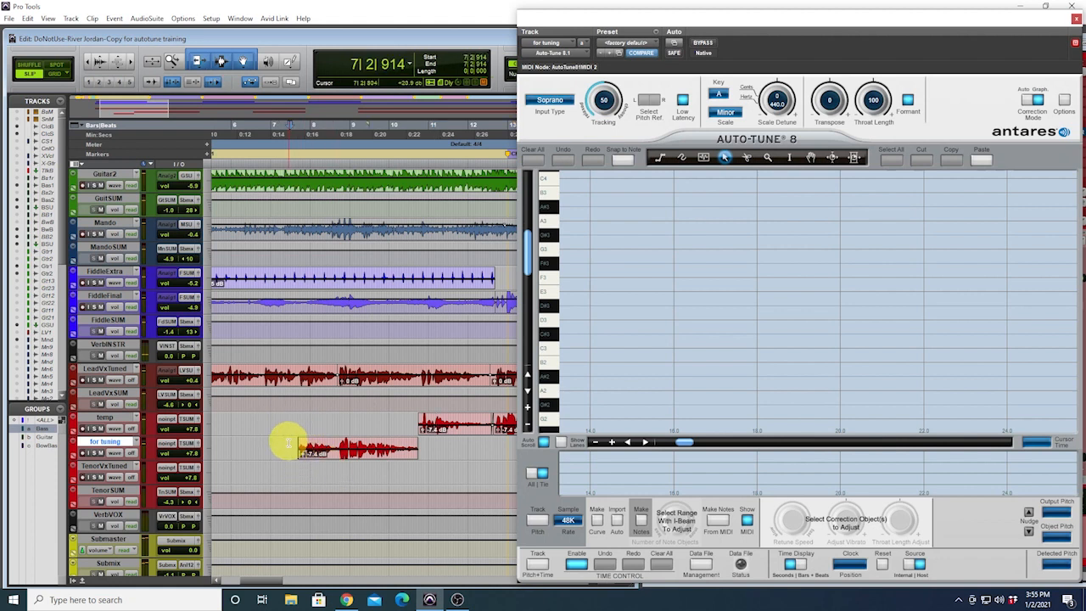
left_click(537, 522)
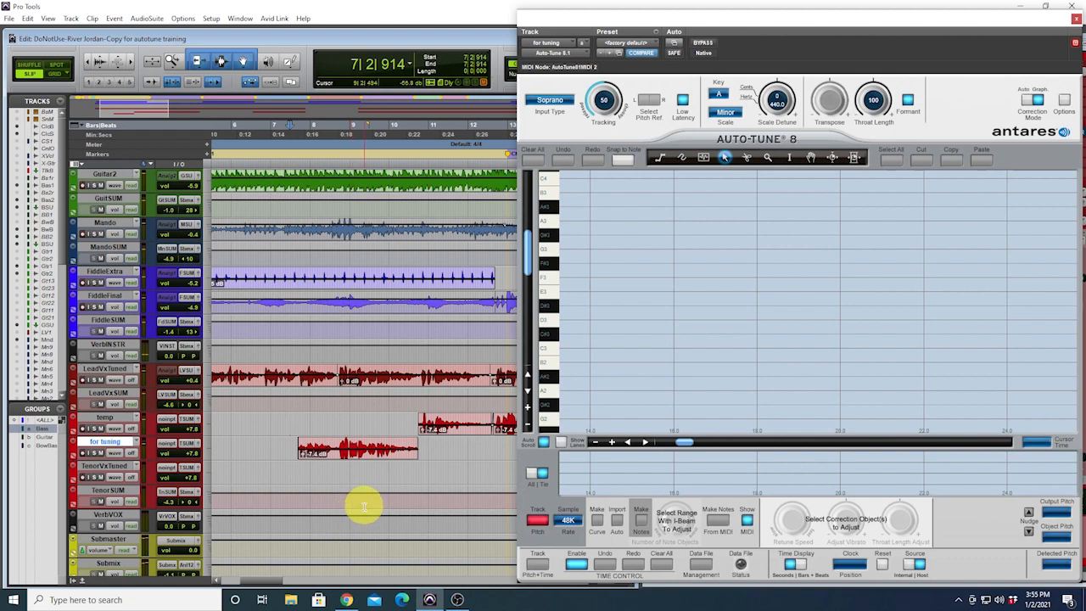
key("space")
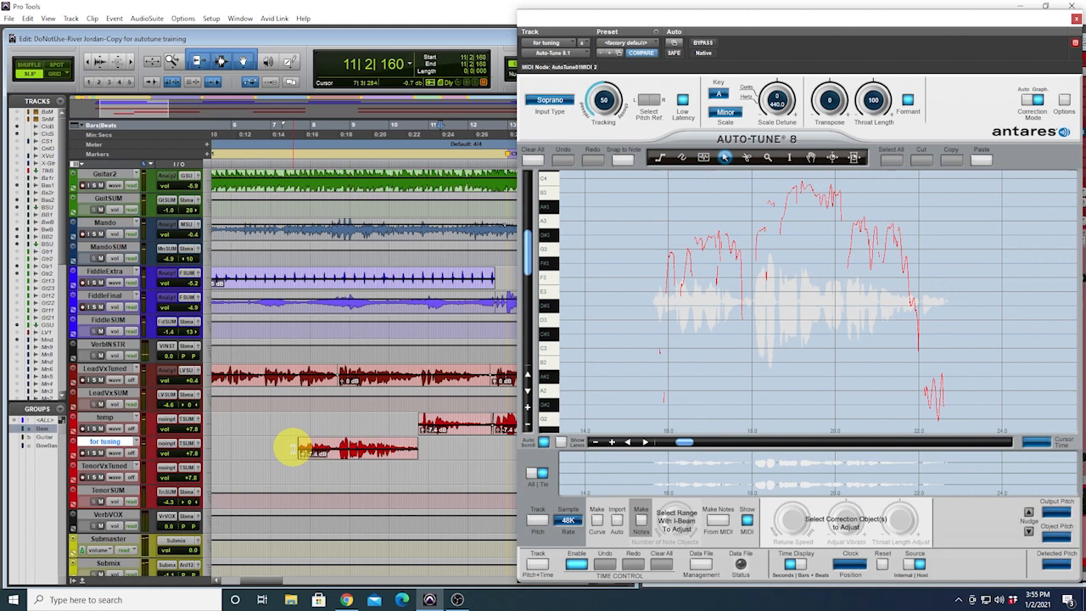
- Make a correction curve and note objects from the tracked pitch, and clear the range selection with the I-Beam tool
left_click(598, 523)
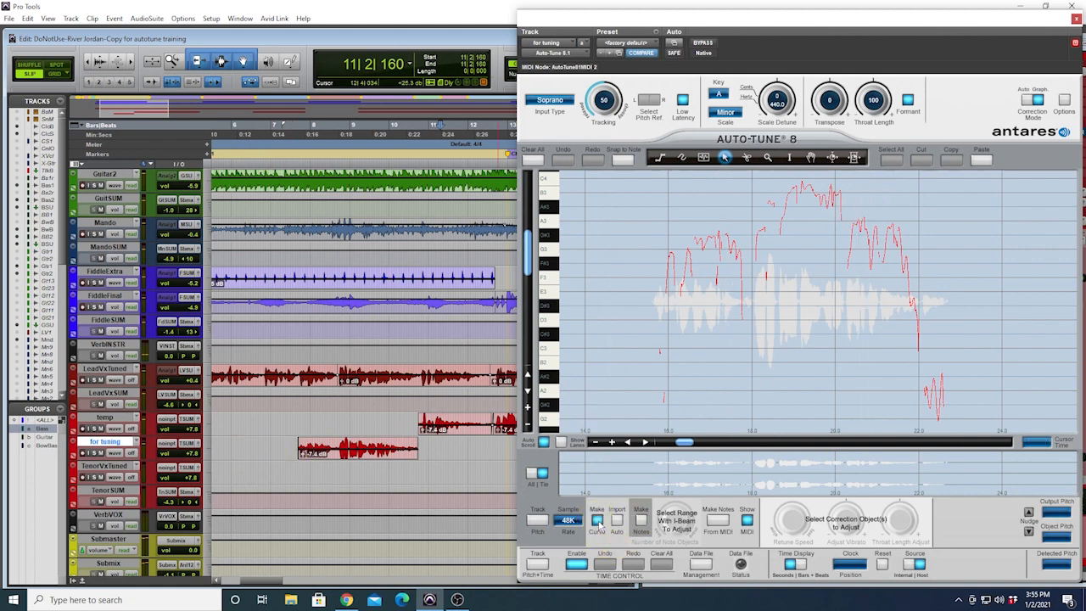
left_click(642, 521)
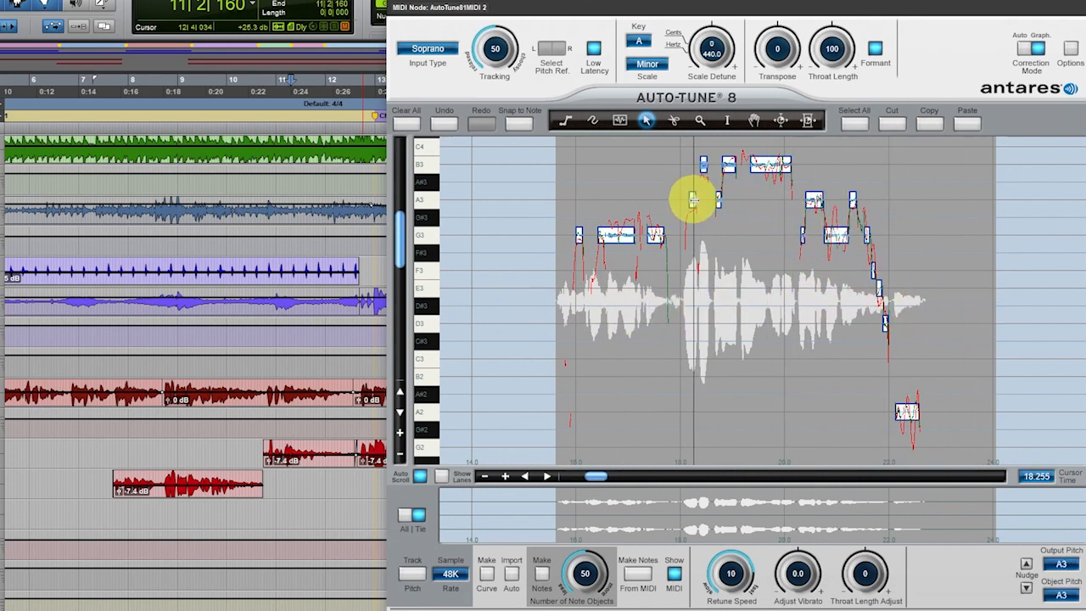
left_click(727, 121)
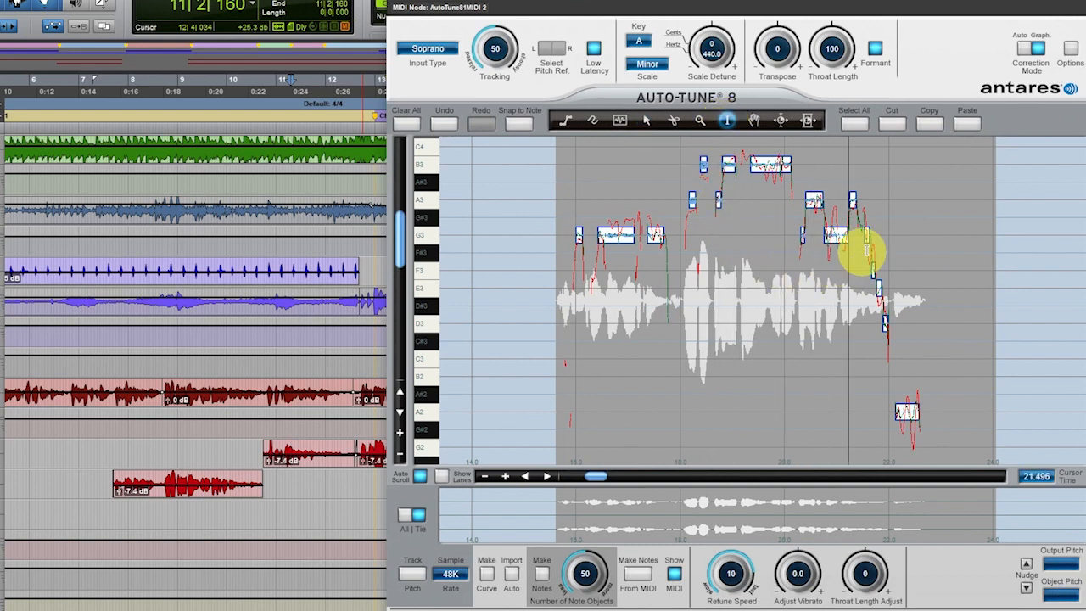
left_click(911, 201)
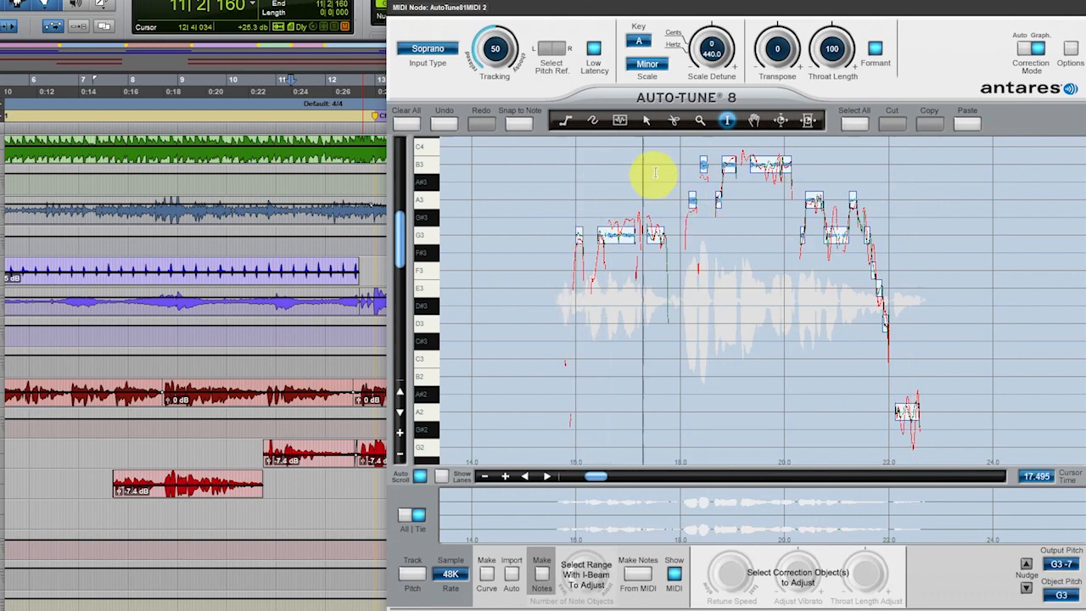
left_click(727, 120)
left_click_drag(541, 208, 962, 266)
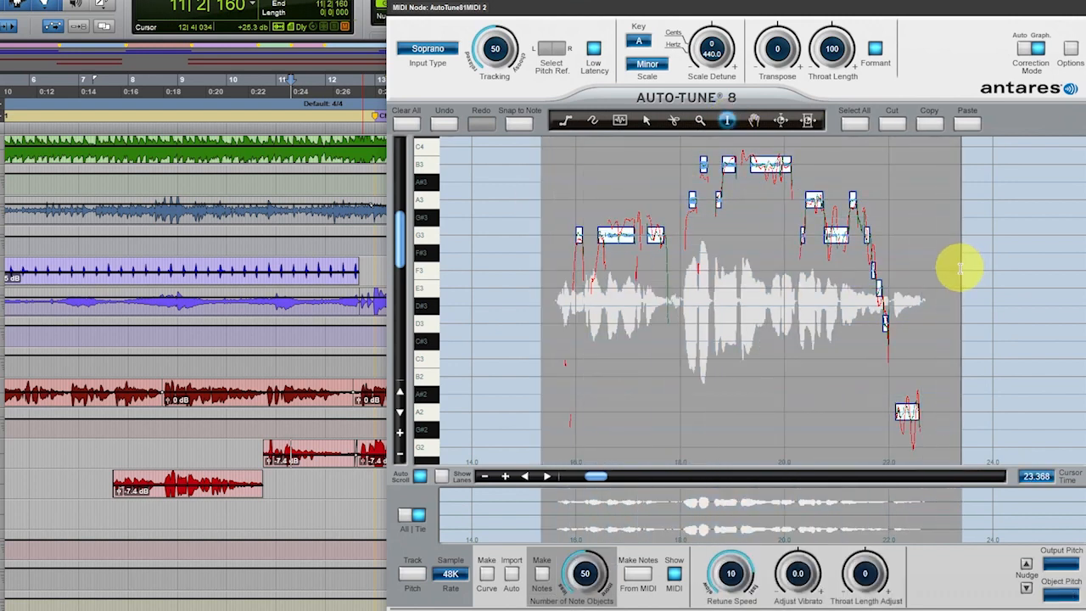
left_click(910, 185)
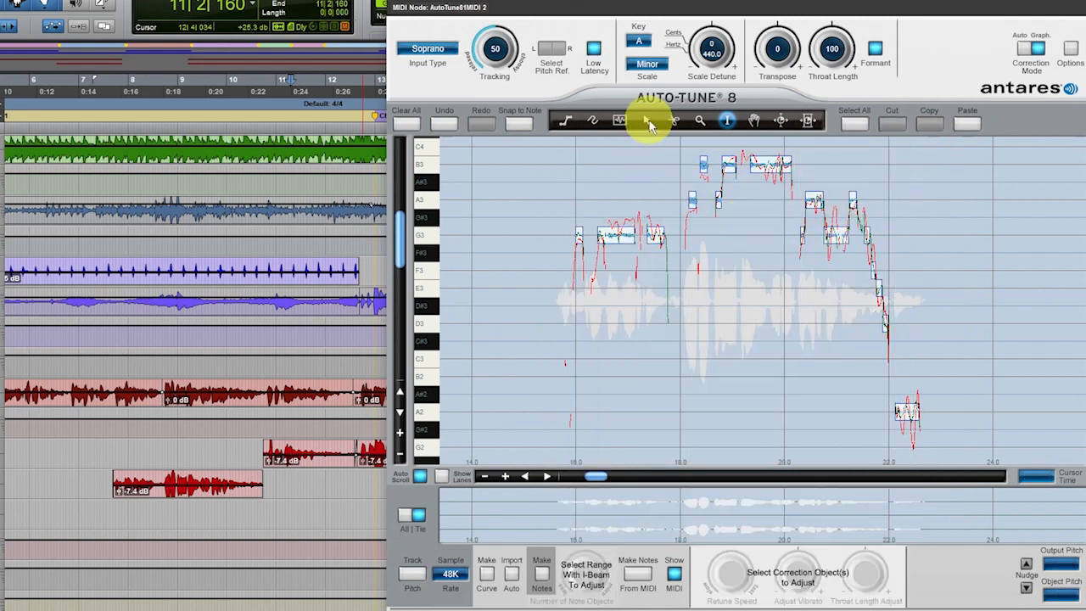
- Choose the Arrow tool and enlarge the phrase's note objects in the pitch graph both horizontally and vertically
left_click(646, 123)
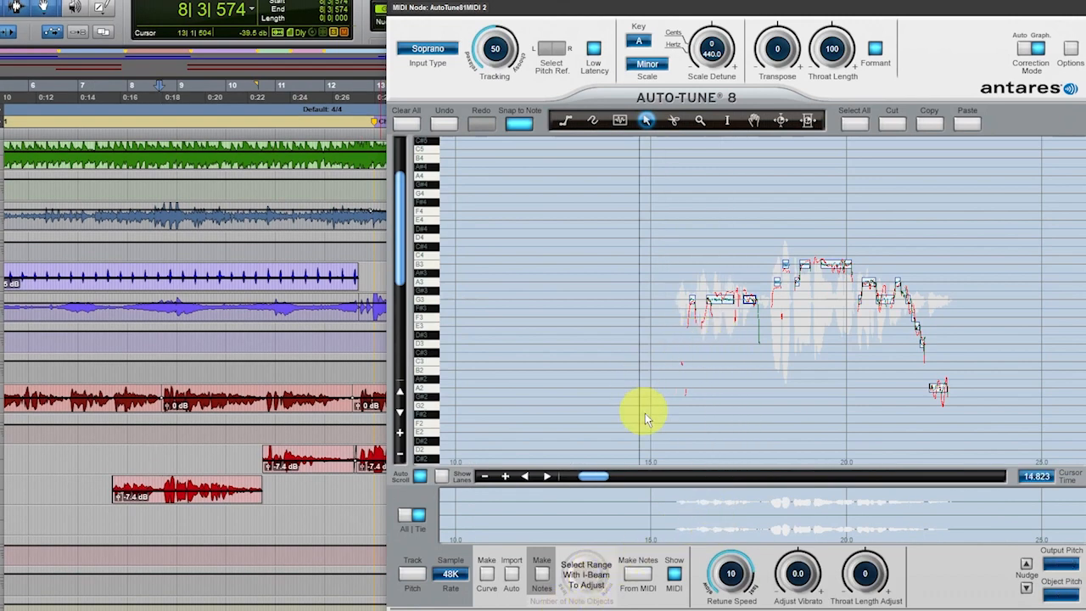
left_click(505, 477)
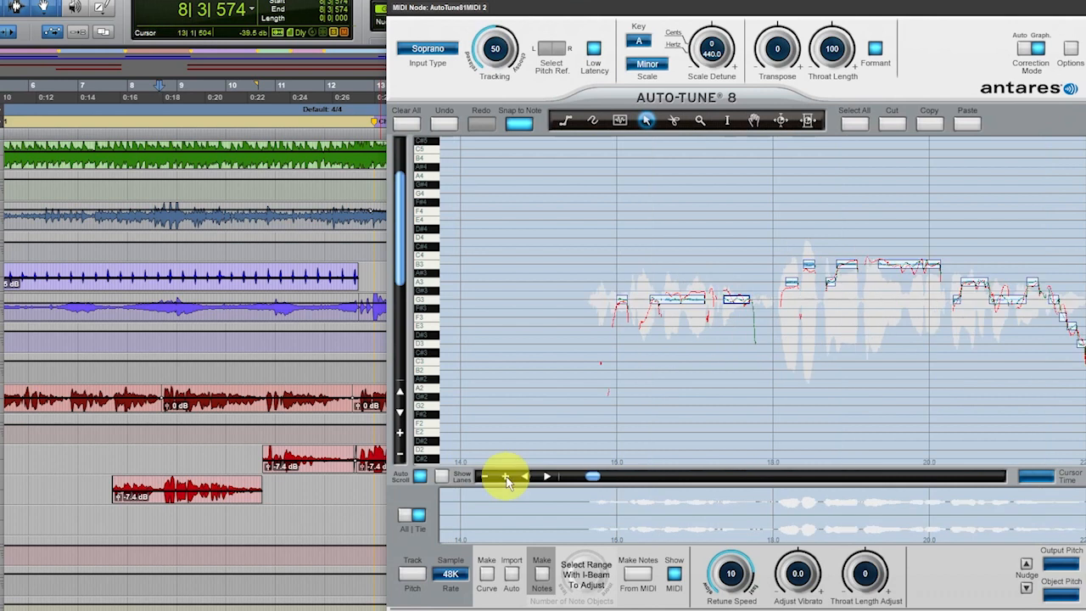
left_click(401, 436)
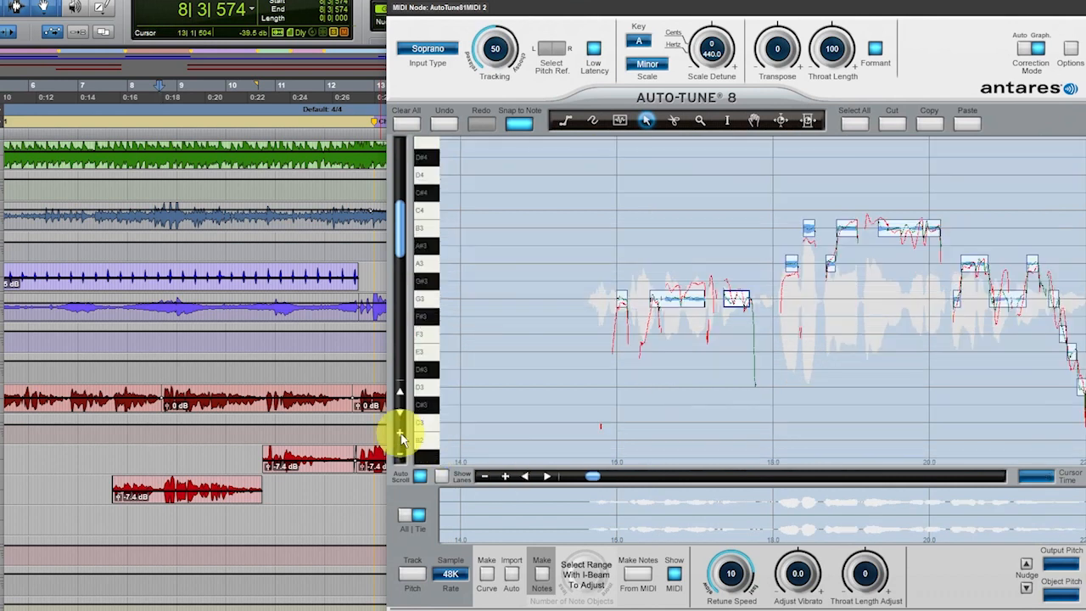
left_click(400, 436)
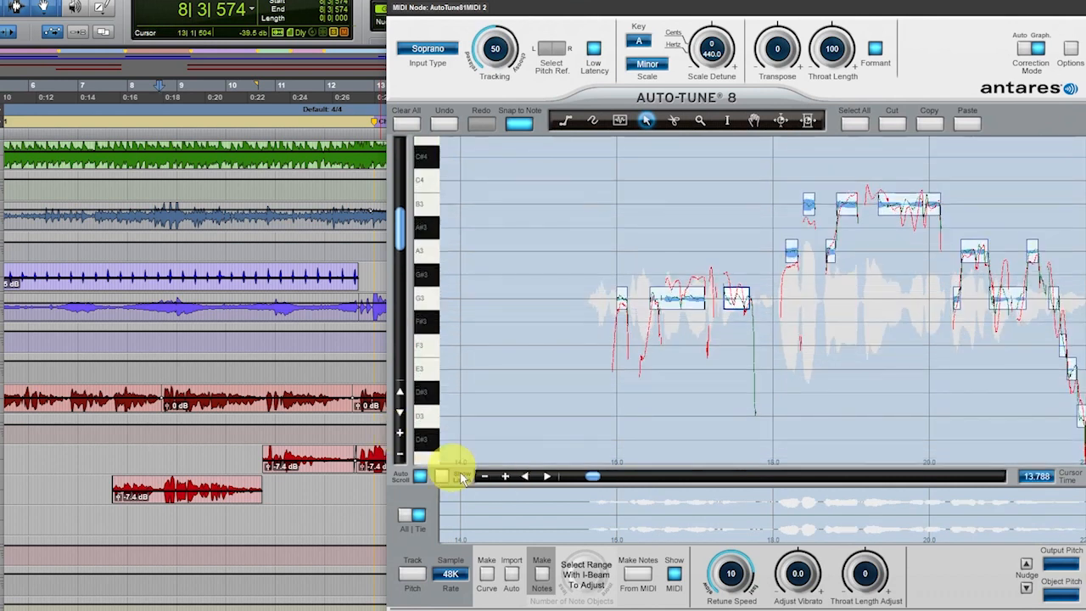
left_click(505, 477)
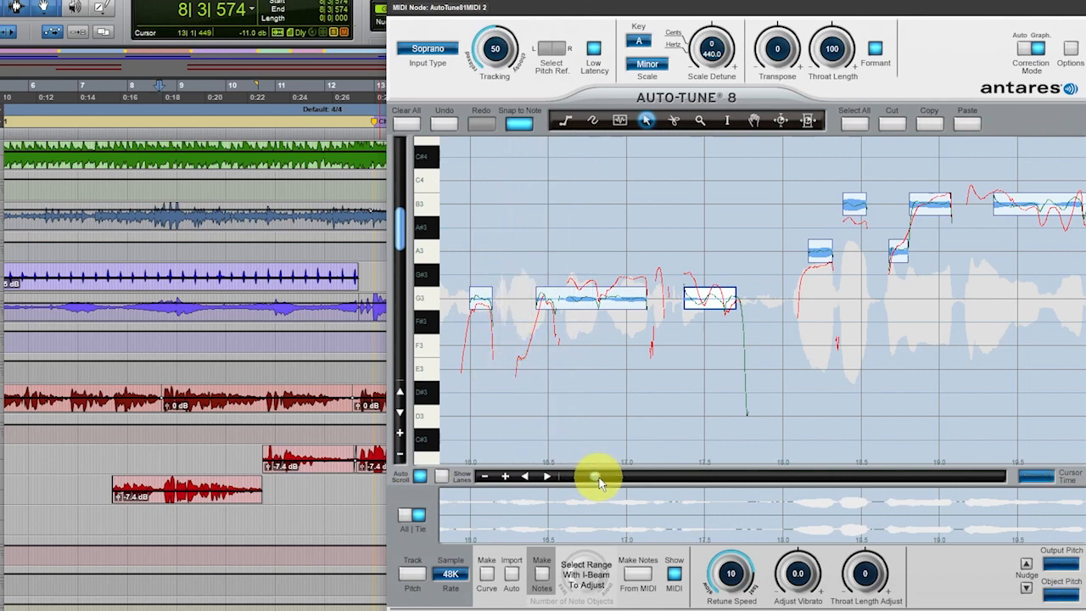
- Scroll the pitch graph far past the phrase, and play from just before the "for tuning" clip to bring its notes back into view
left_click_drag(596, 480, 833, 499)
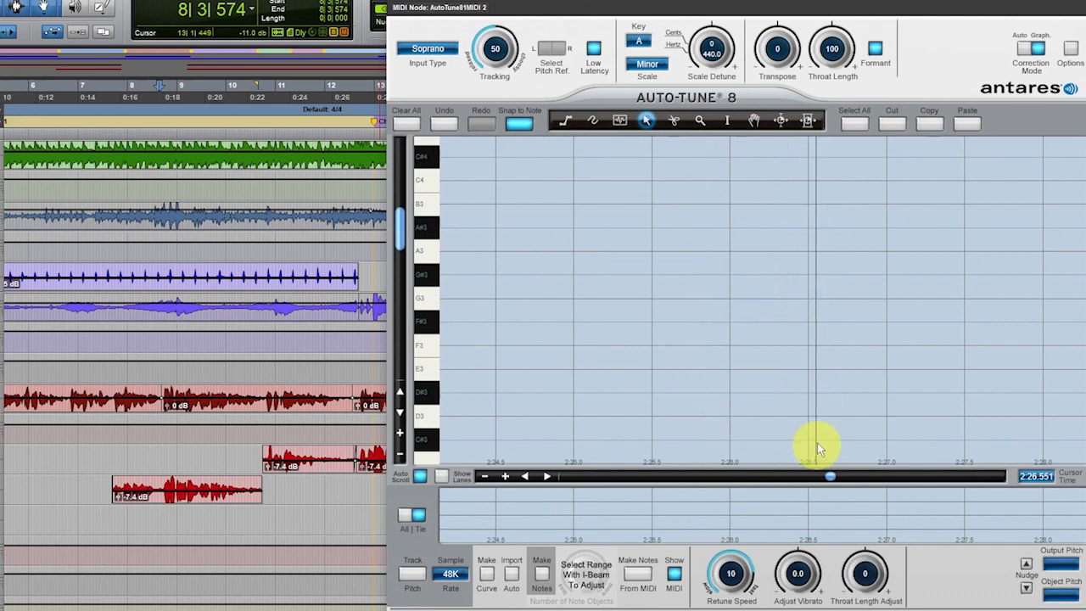
left_click(102, 460)
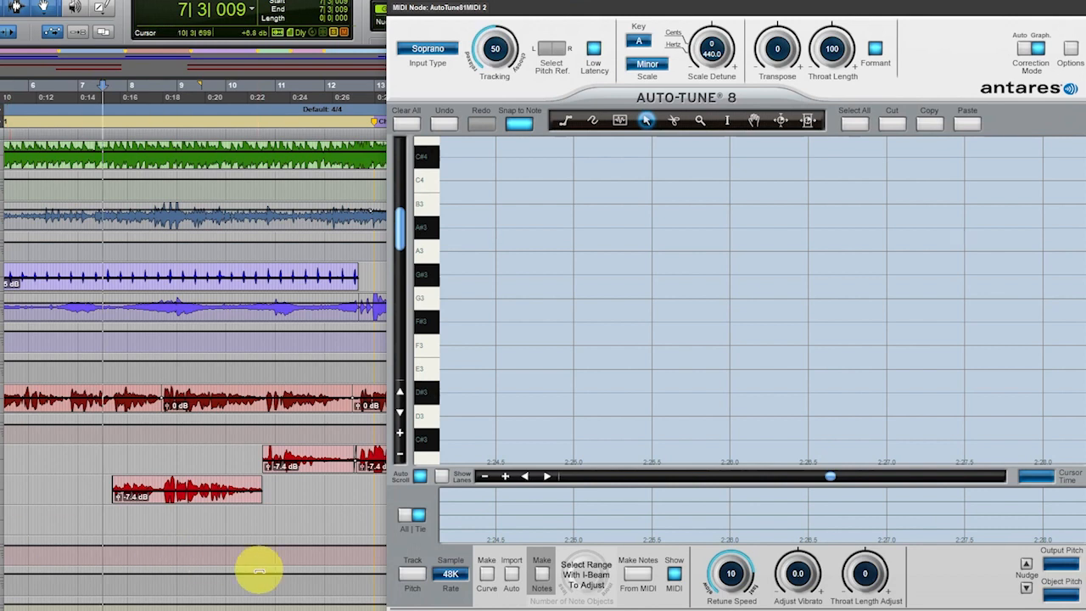
key("space")
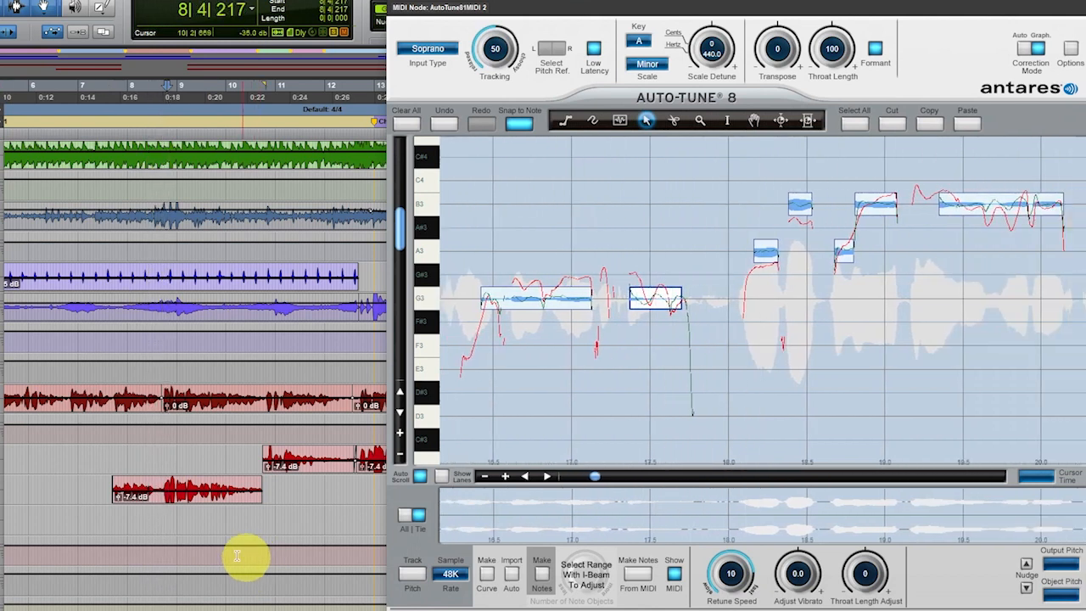
left_click(101, 458)
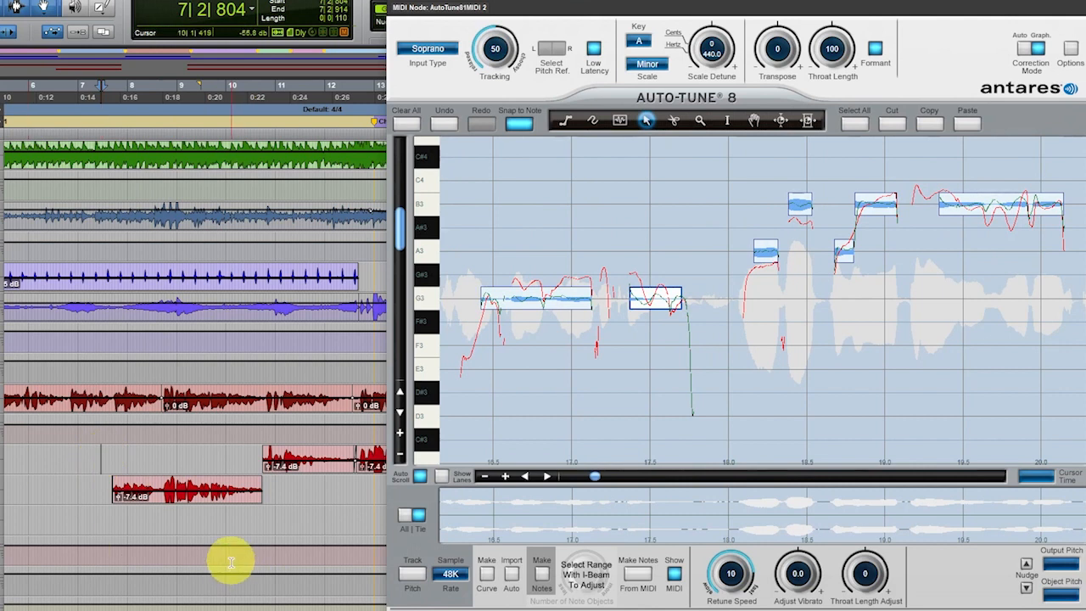
key("space")
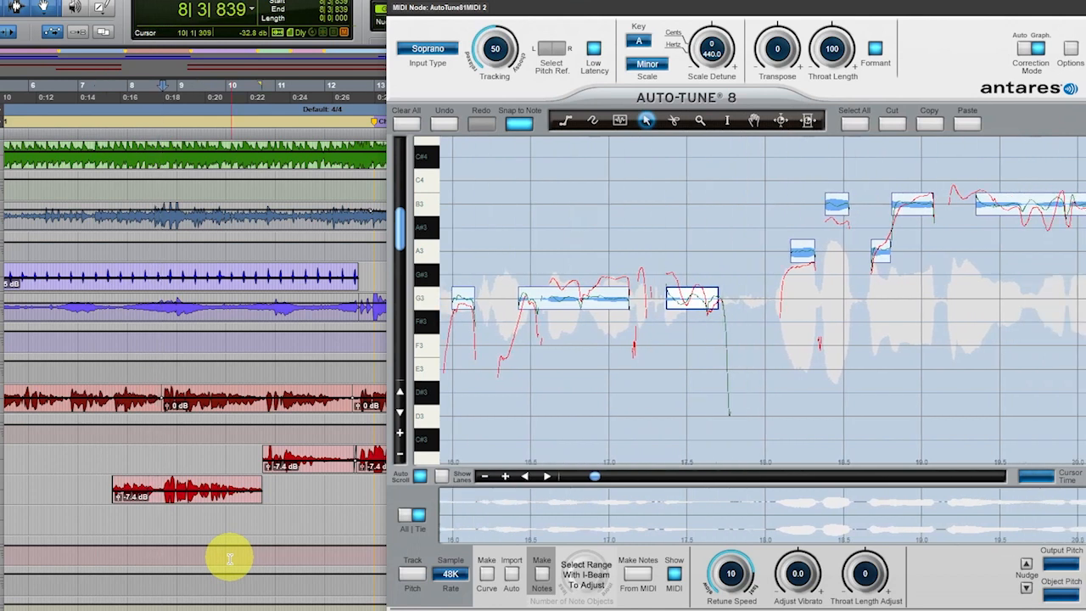
- Try moving the phrase's long G3 note object up to A3 with Snap to Note enabled, and return it to G3
left_click(103, 452)
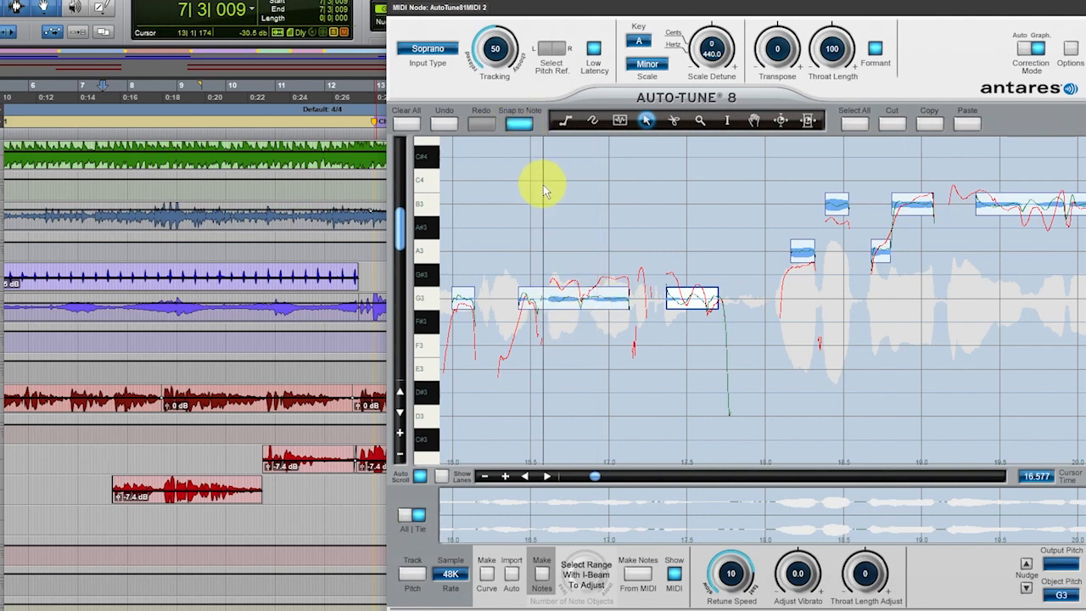
left_click(519, 125)
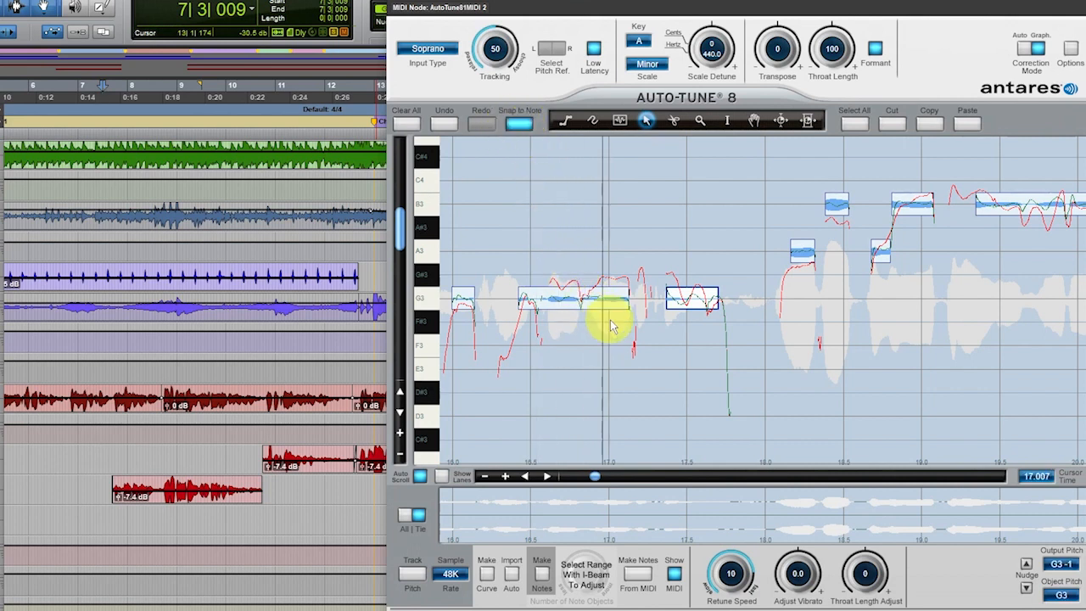
left_click(519, 126)
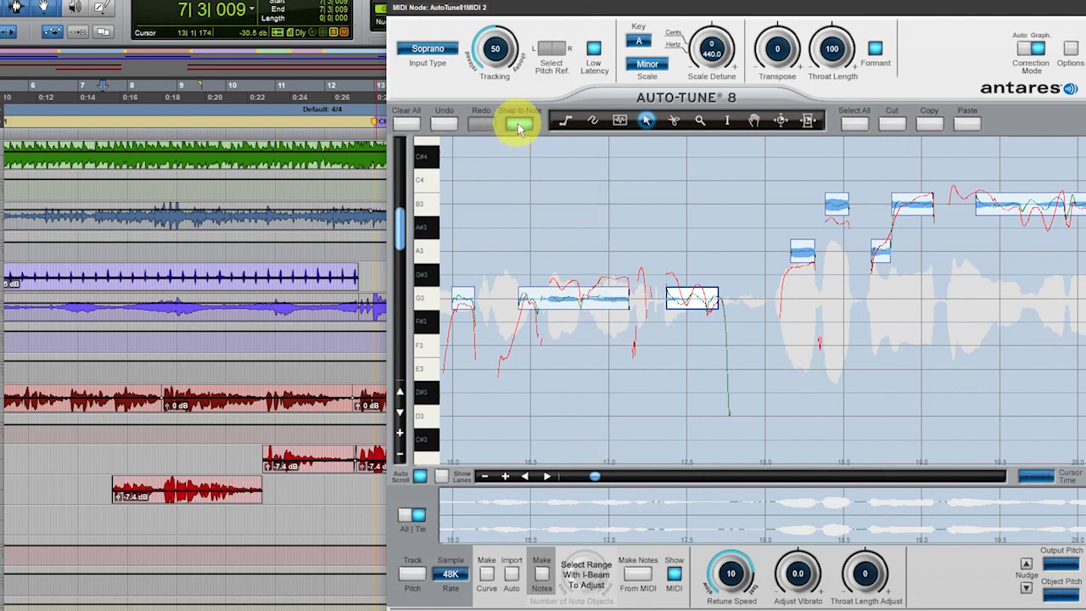
left_click(519, 125)
left_click(521, 125)
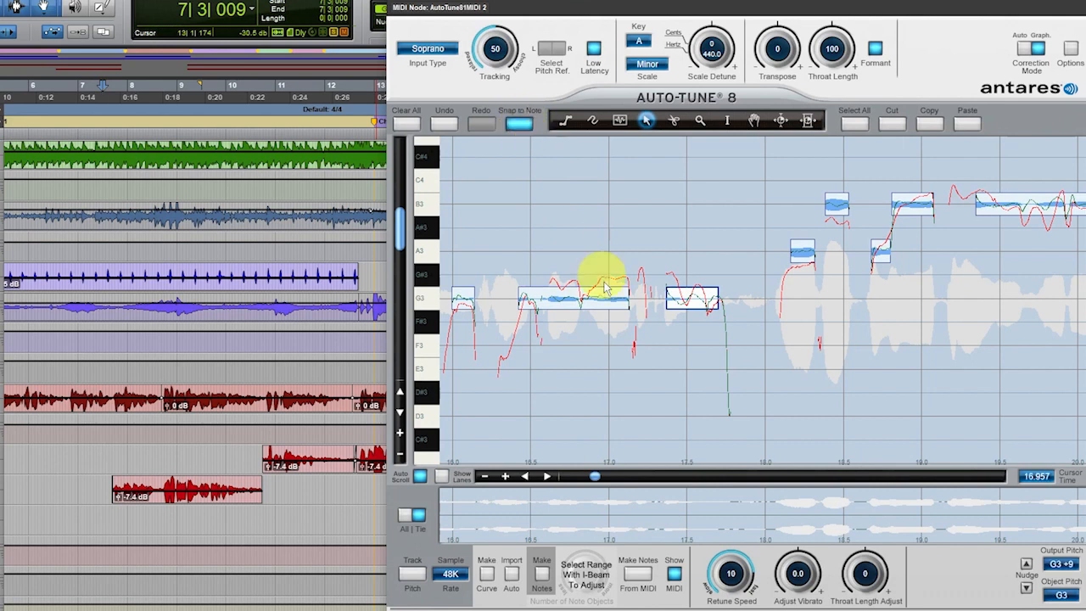
left_click(588, 299)
left_click_drag(590, 283, 572, 259)
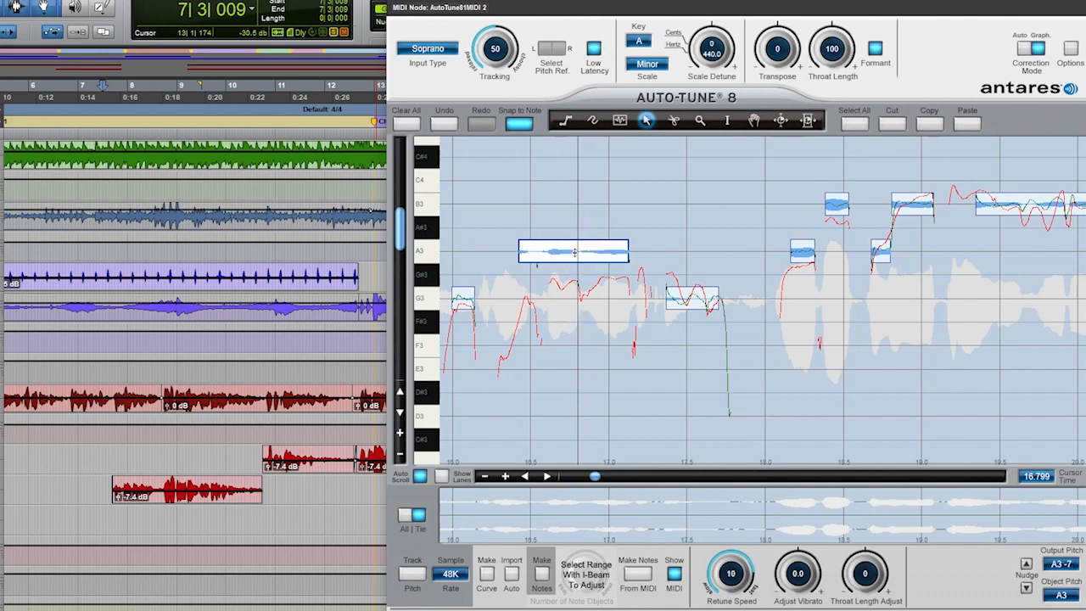
left_click_drag(575, 252, 581, 293)
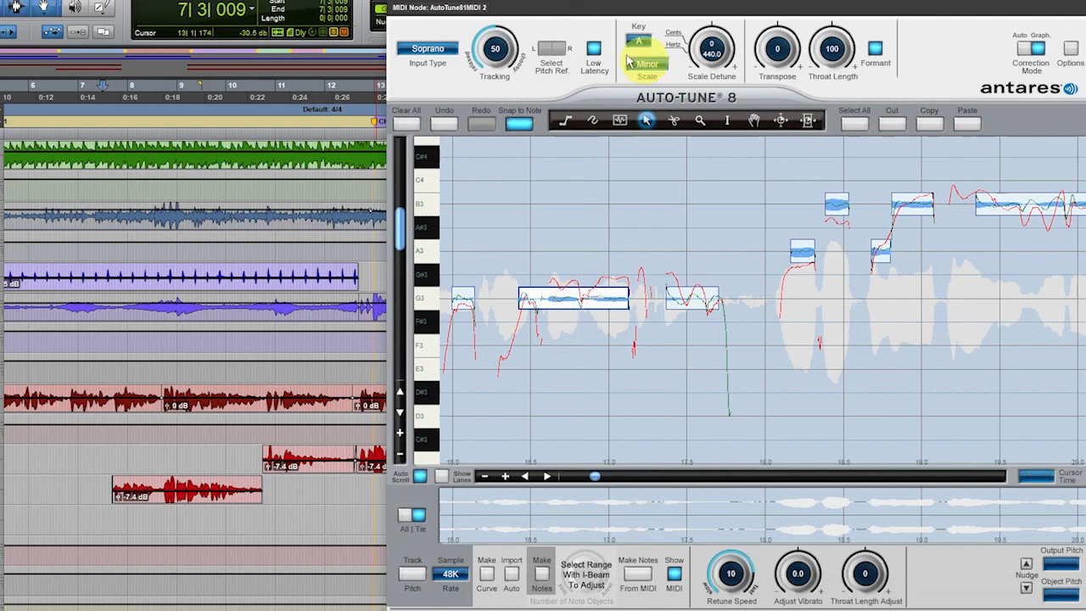
- Disable Snap to Note, and raise the phrase's long G3 note and the G3 note following it to about G#3
left_click(521, 126)
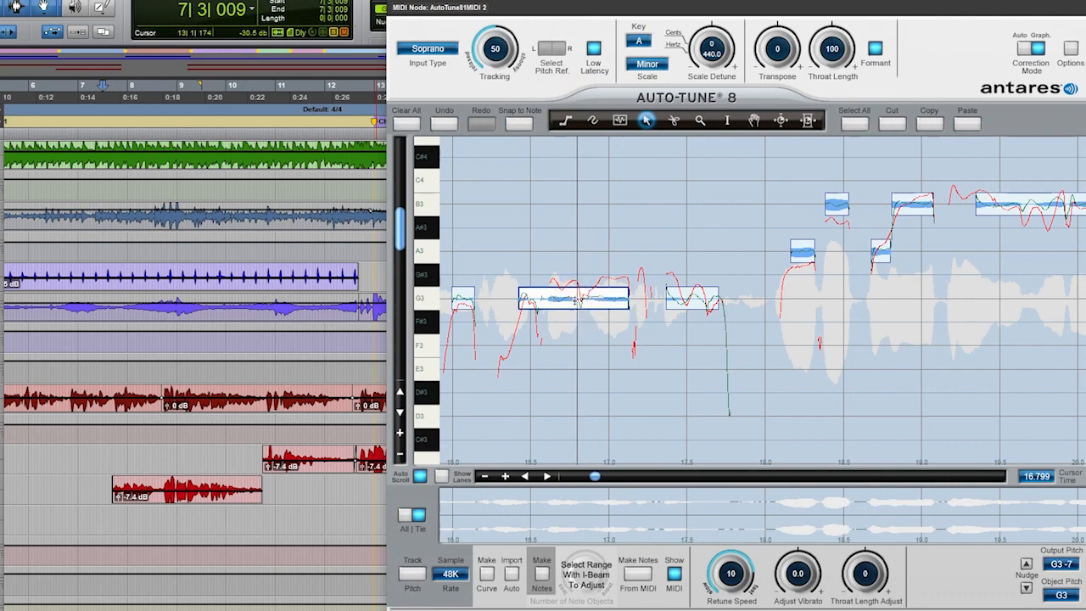
left_click_drag(576, 299, 575, 277)
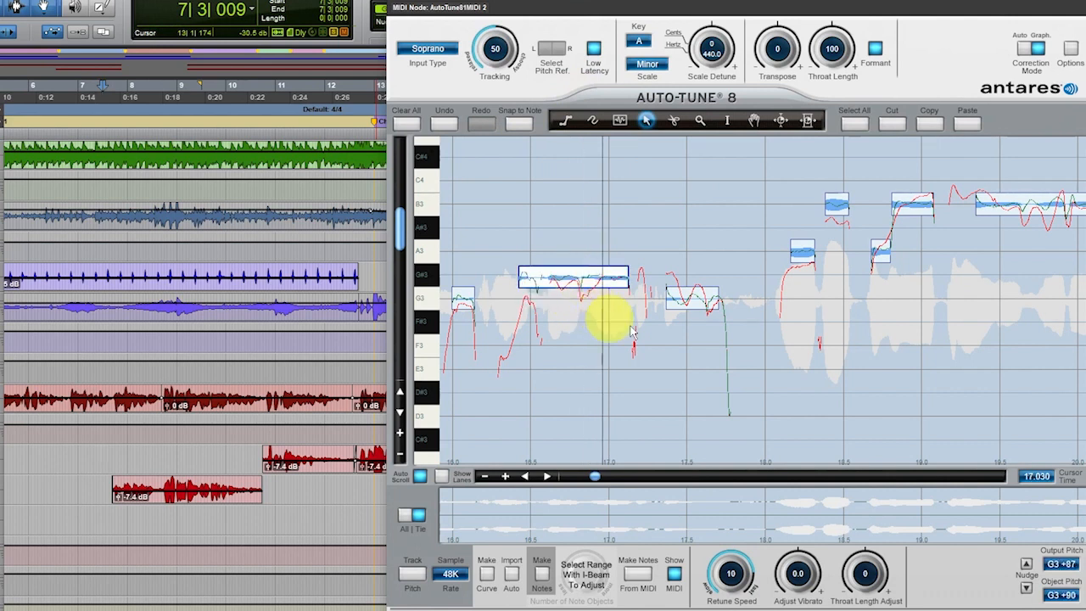
left_click_drag(689, 299, 695, 276)
left_click_drag(585, 276, 585, 276)
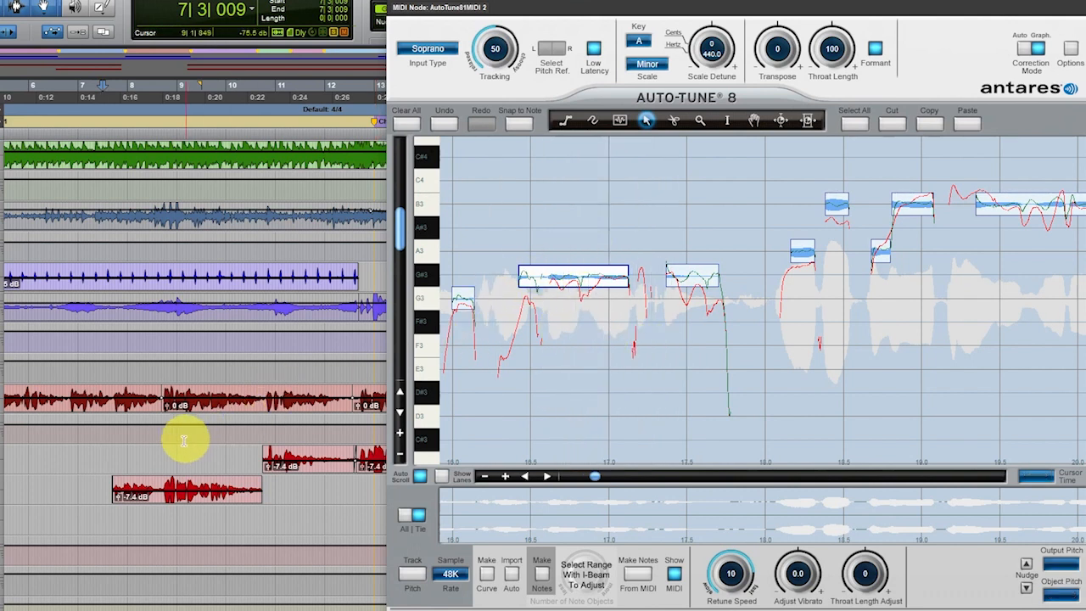
- Play the "for tuning" clip several times from just before its start to audition the two raised notes
left_click(99, 454)
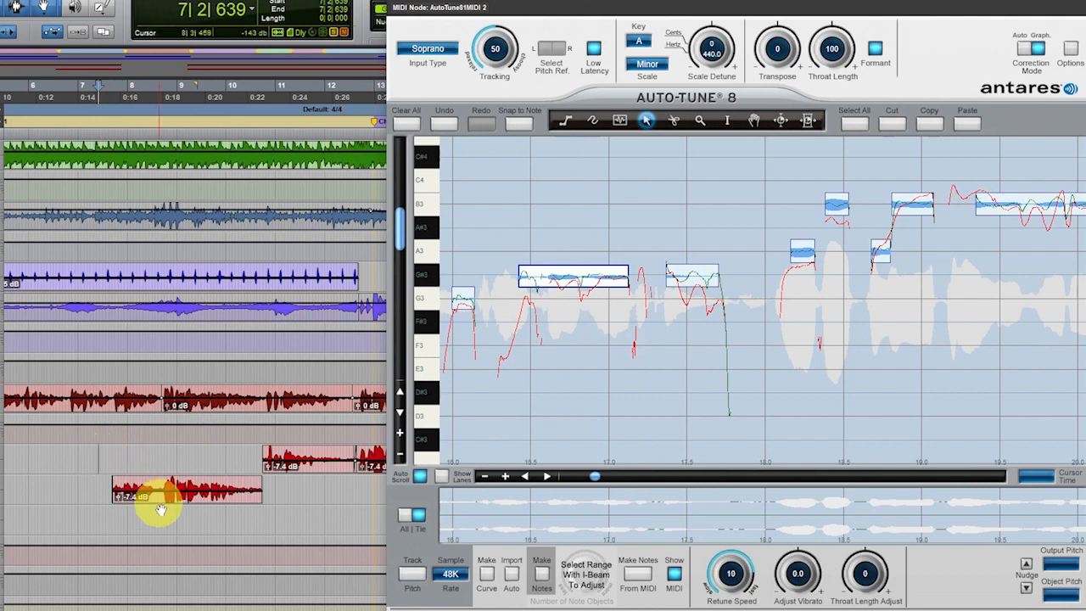
key("space")
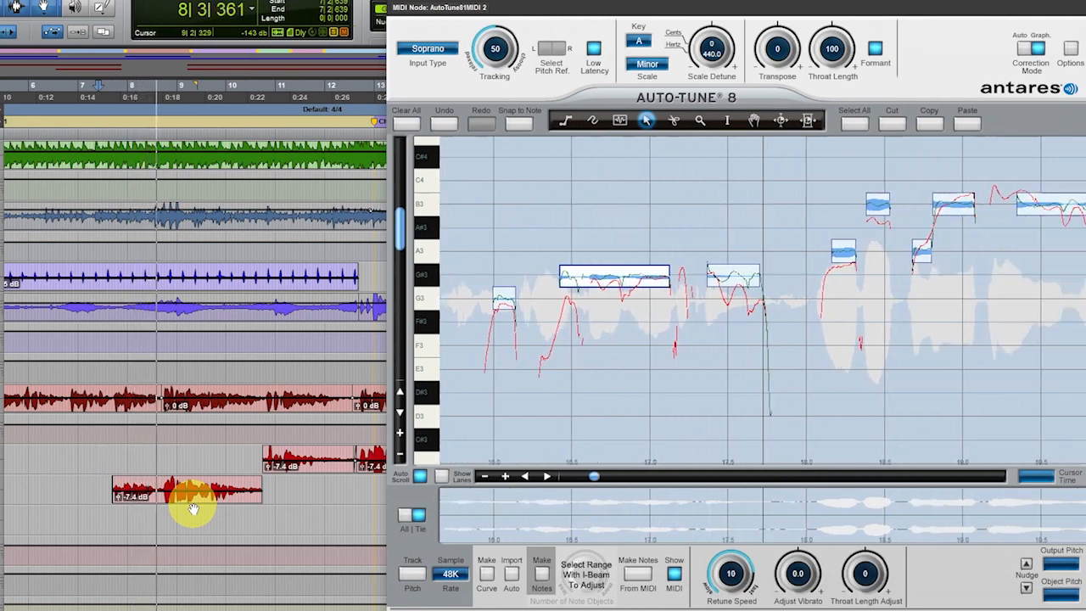
key("space")
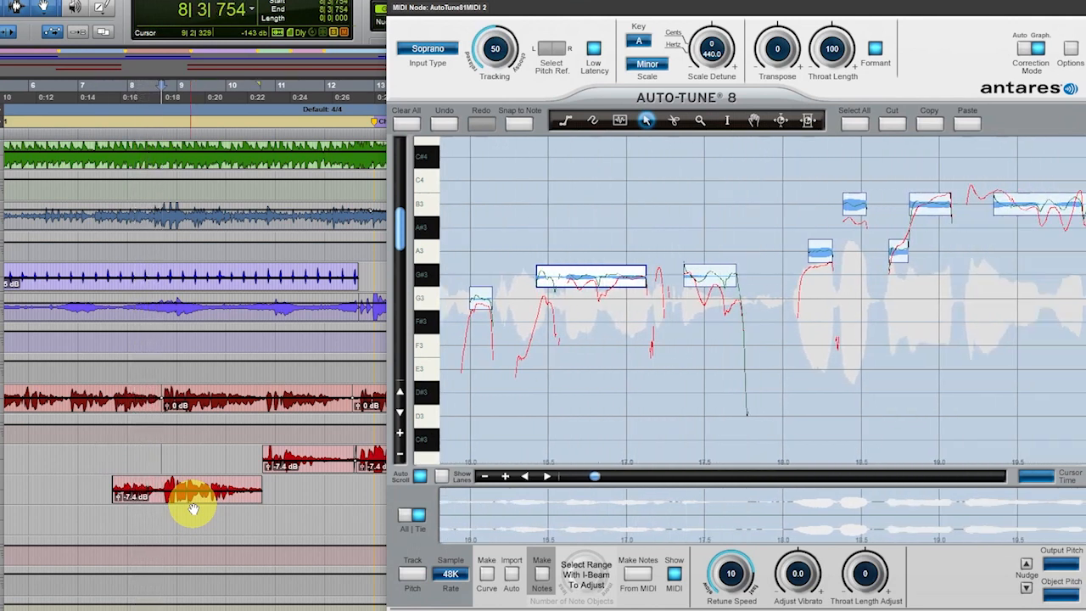
left_click(103, 452)
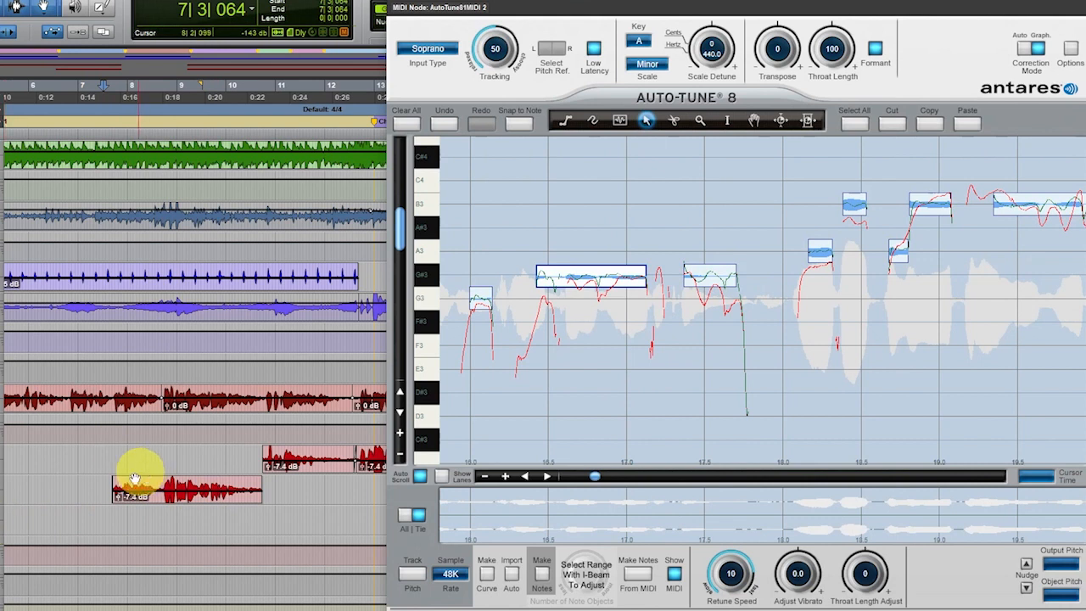
key("space")
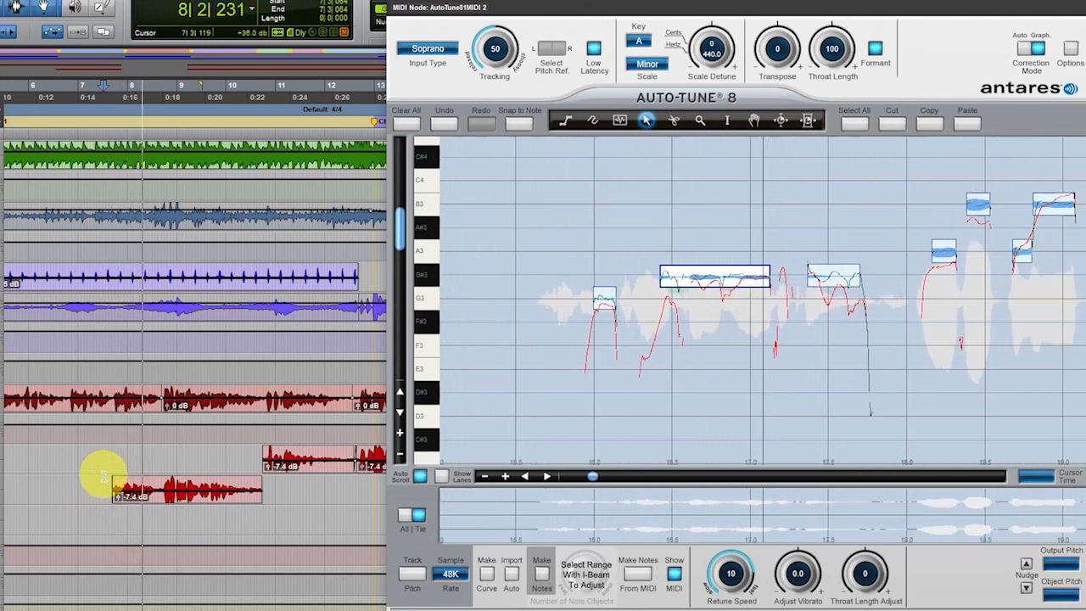
key("space")
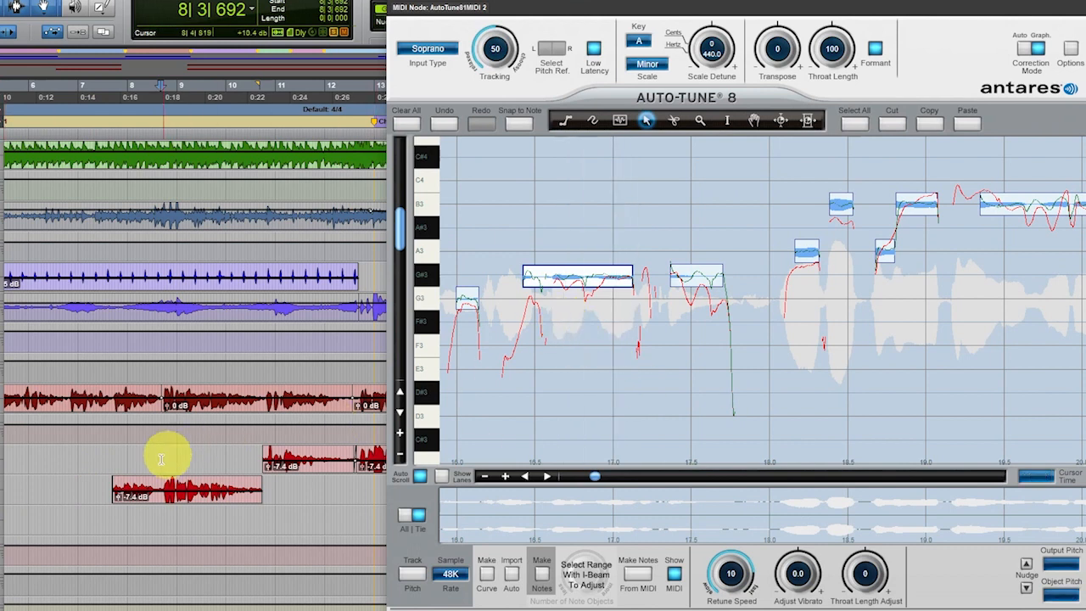
left_click(100, 456)
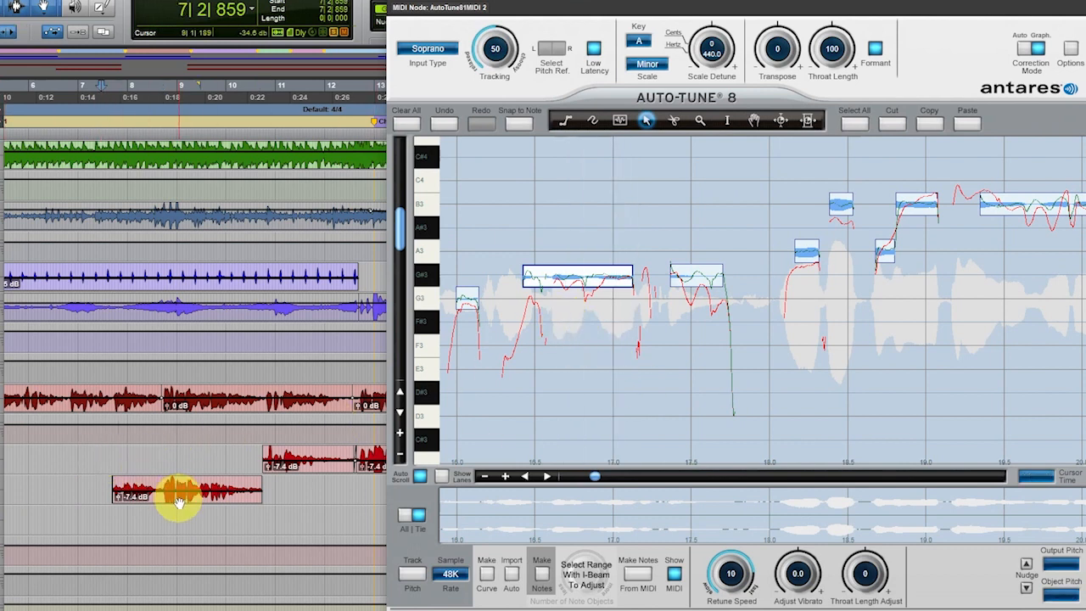
key("space")
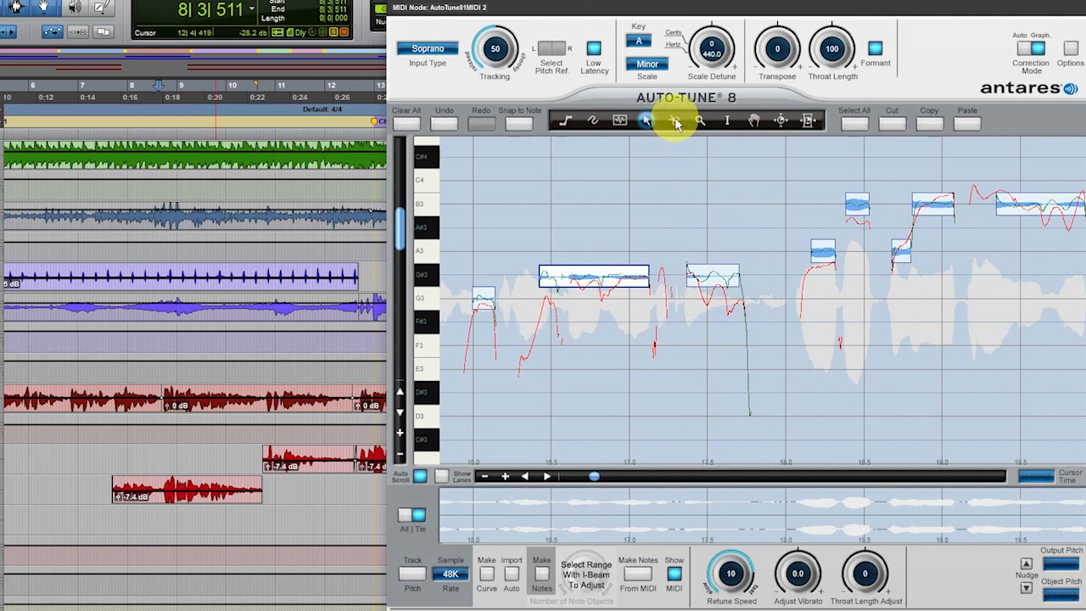
- Try splitting the long G#3 note at 16.595 and lowering its first part to about G3, and undo both edits
left_click(674, 121)
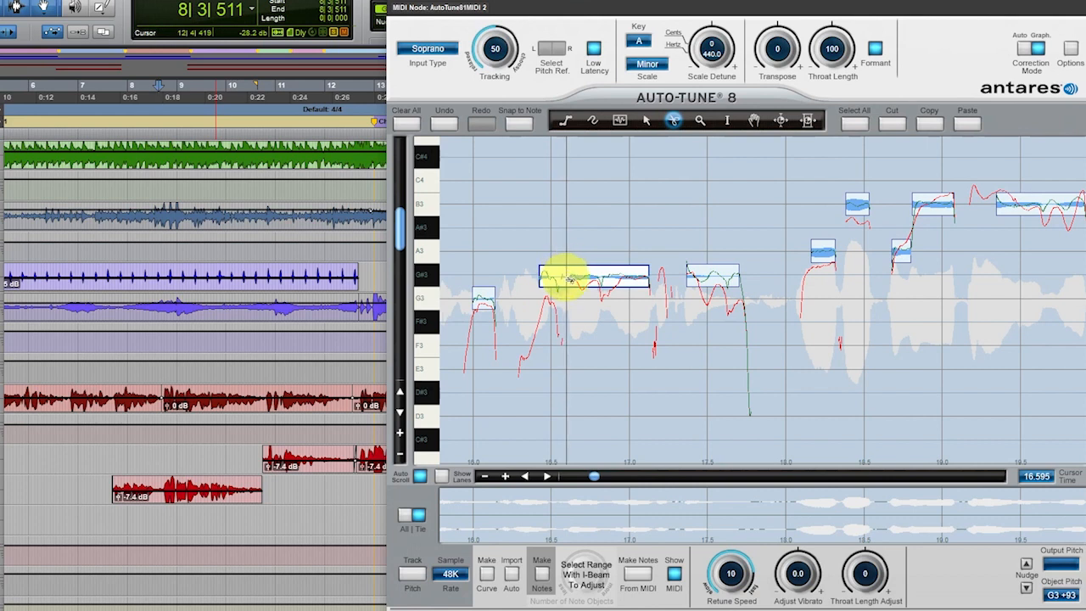
left_click(565, 277)
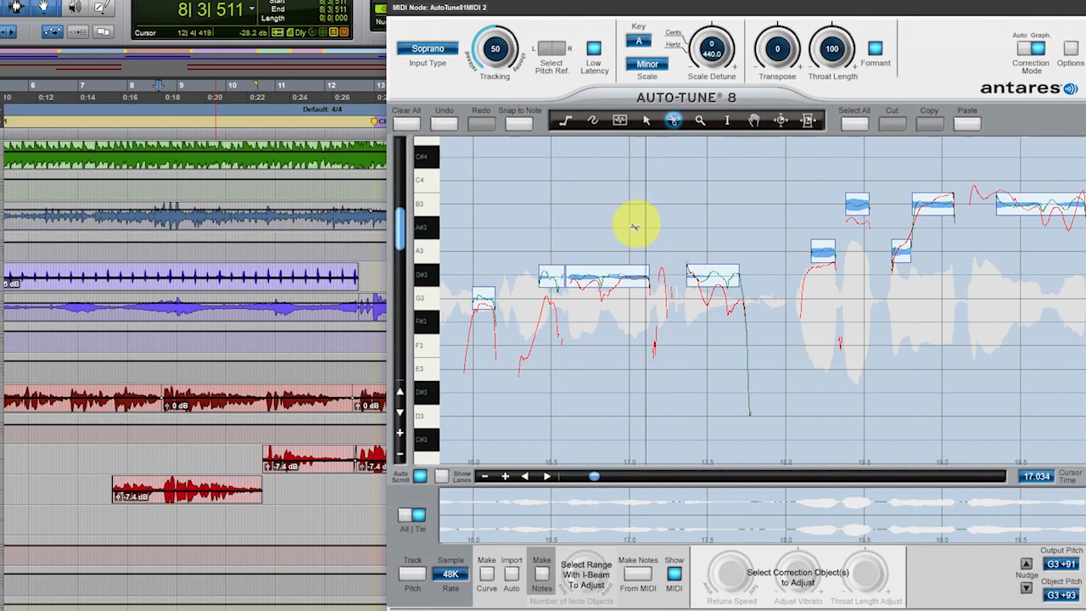
left_click(647, 124)
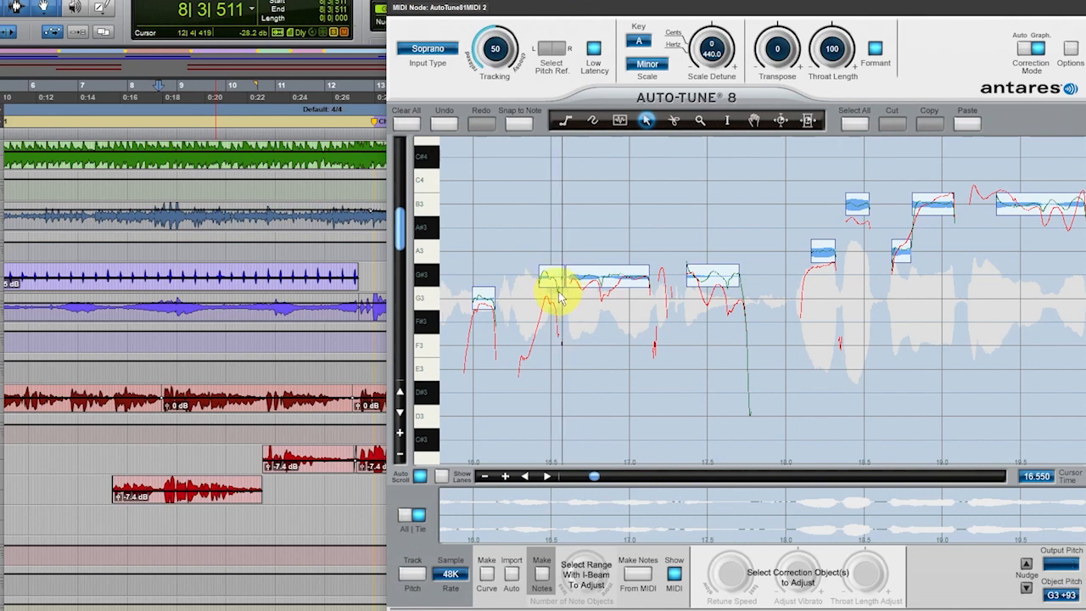
left_click_drag(550, 276, 553, 307)
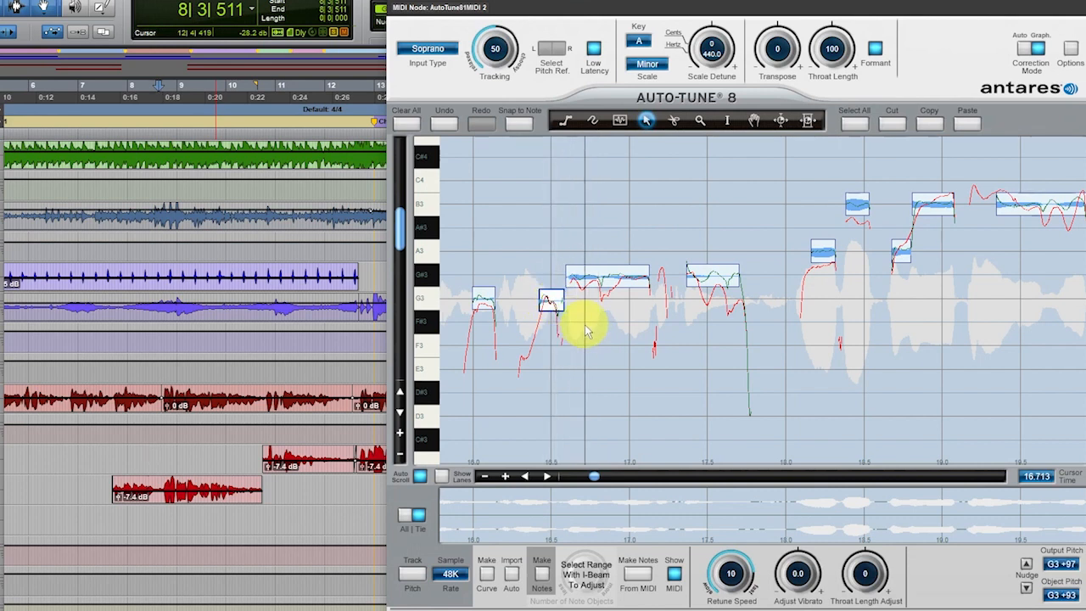
left_click(449, 127)
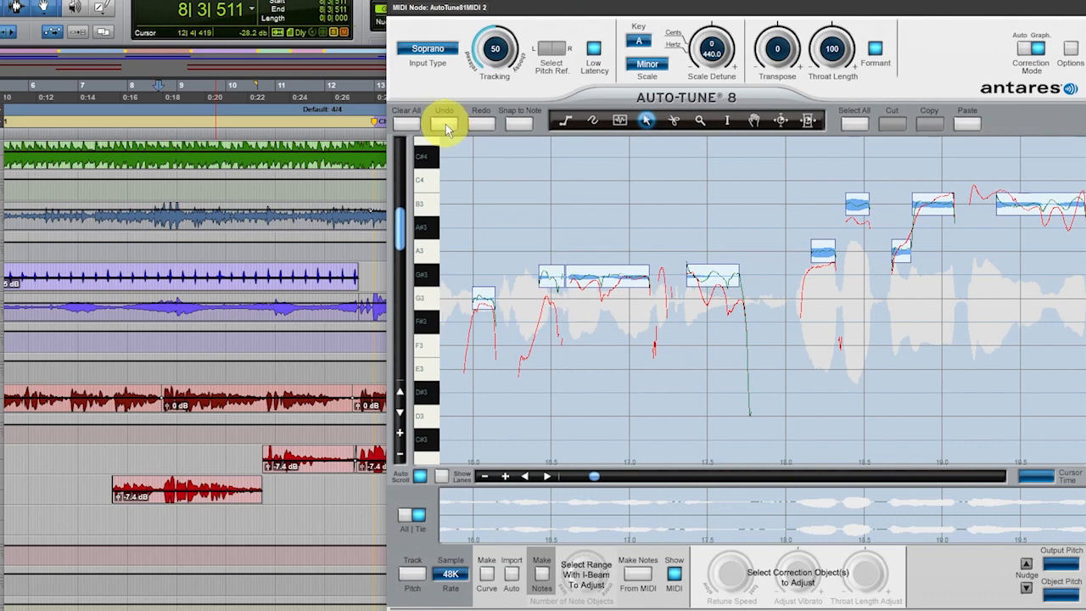
left_click(447, 125)
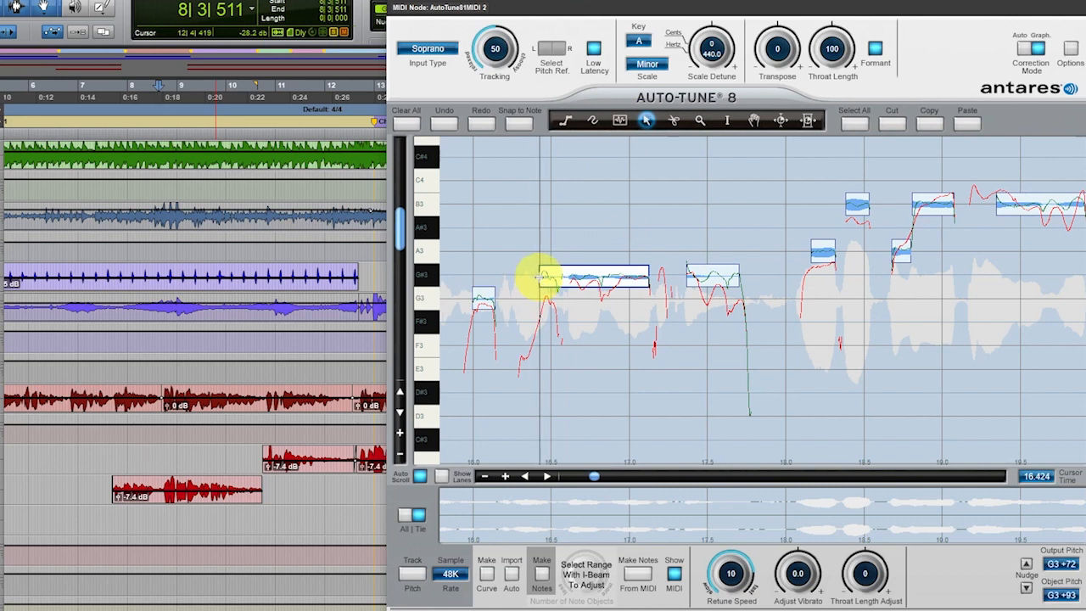
- Trim the start of the long G#3 note to about 16.577, and play the "for tuning" clip to check it
left_click(544, 277)
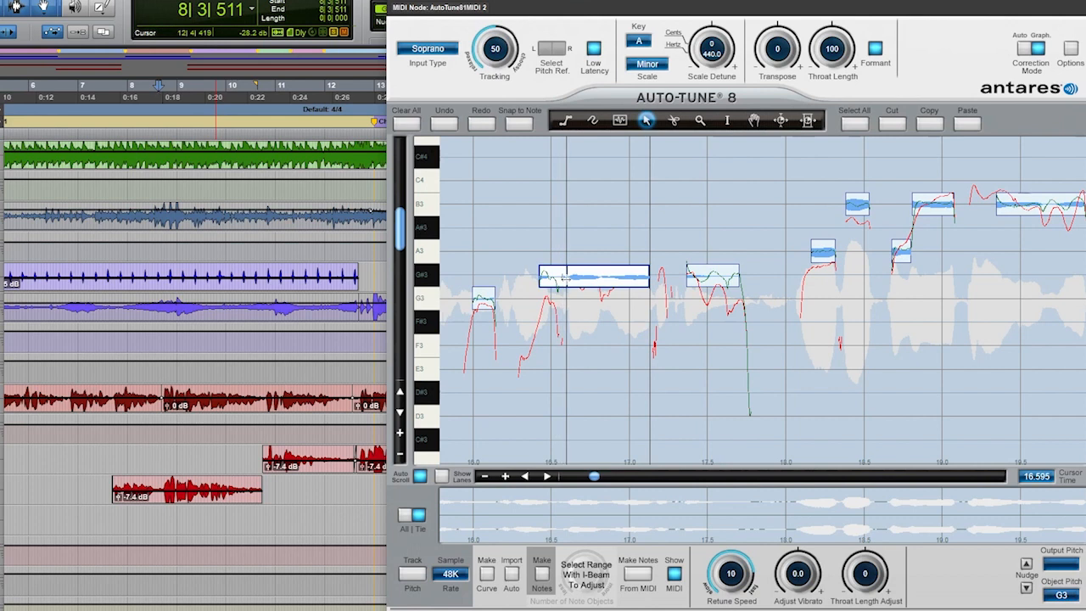
left_click_drag(566, 279, 566, 279)
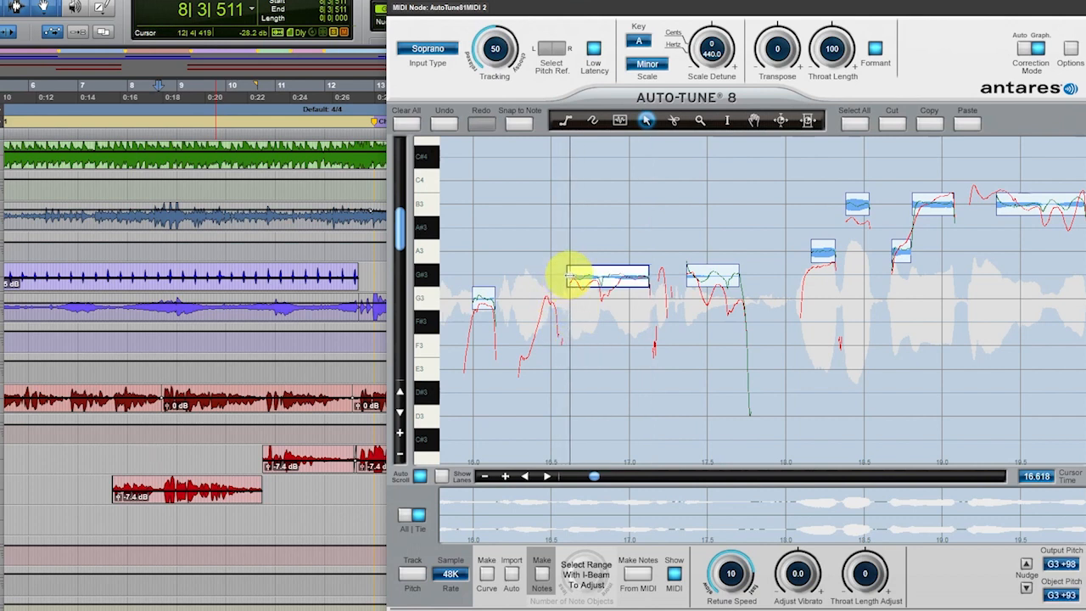
left_click_drag(567, 276, 565, 276)
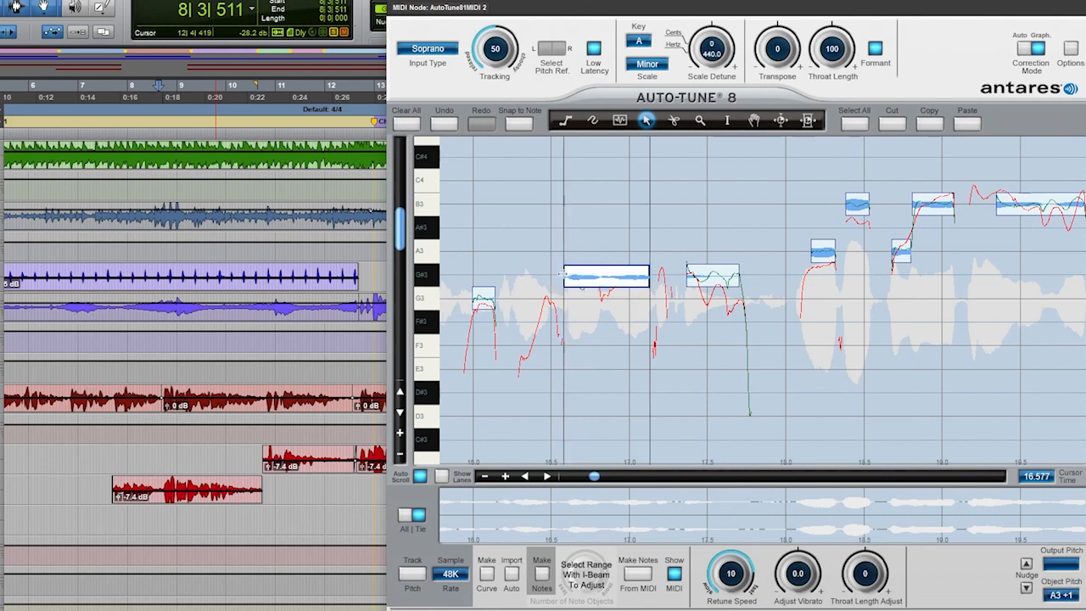
left_click(590, 352)
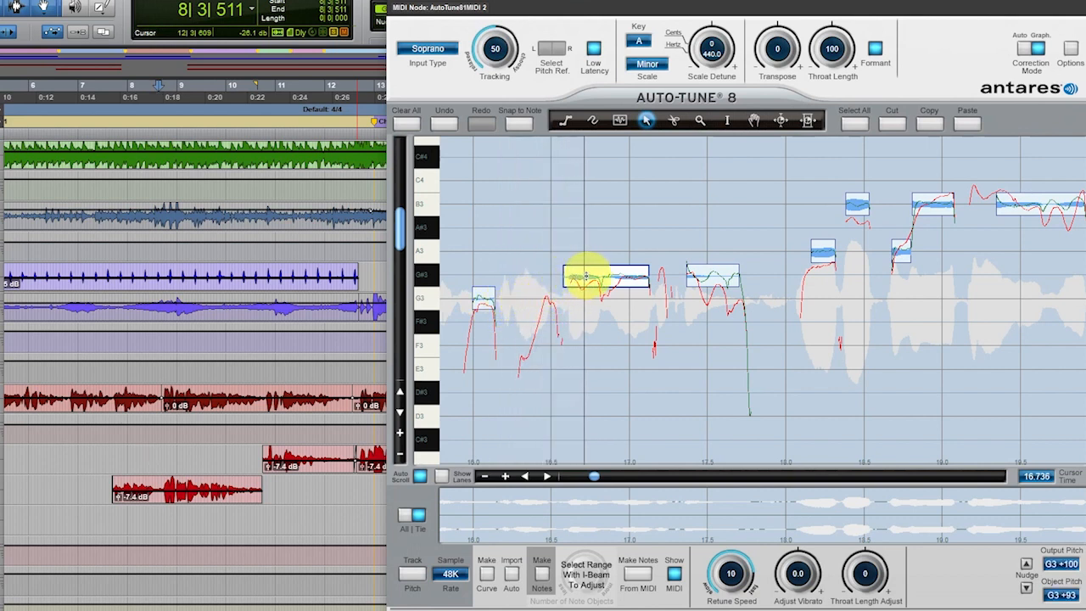
left_click(154, 489)
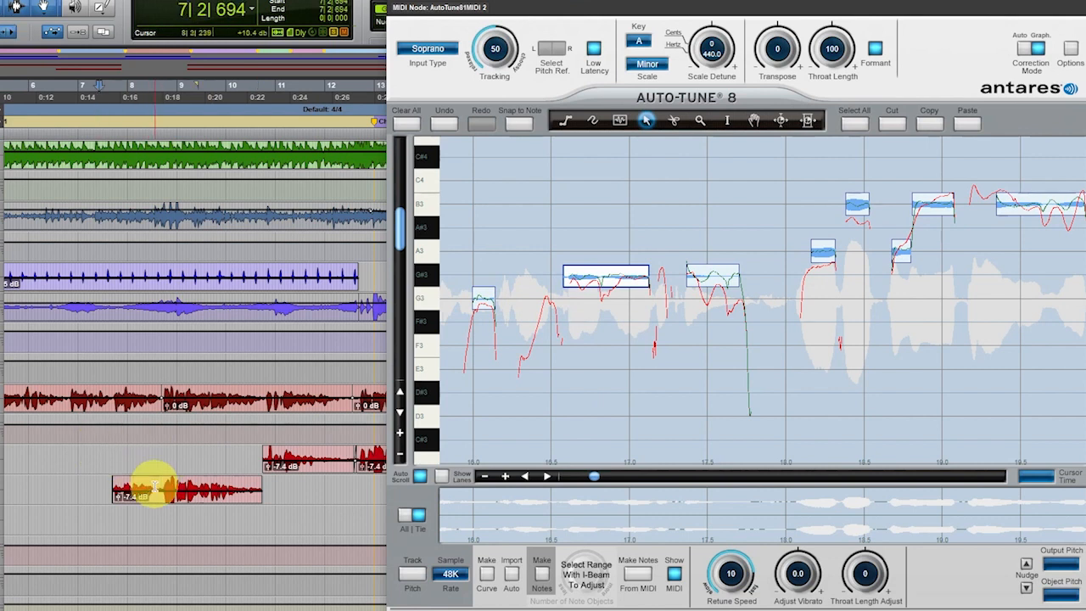
key("space")
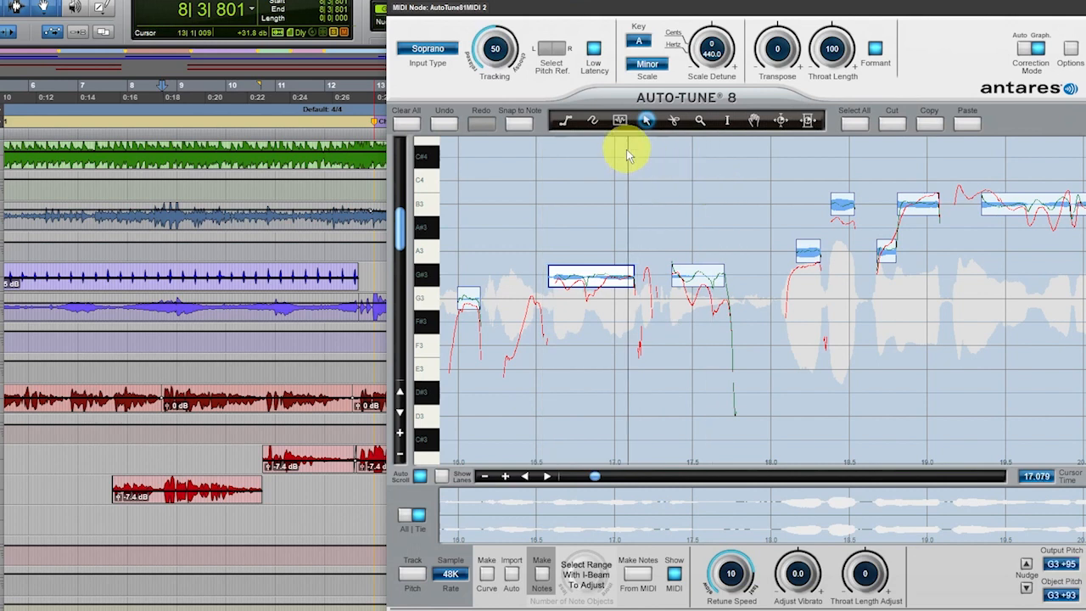
- Try a freehand correction curve from about F#3 at 16.410 up into the long G#3 note, audition it, and undo it
left_click(593, 122)
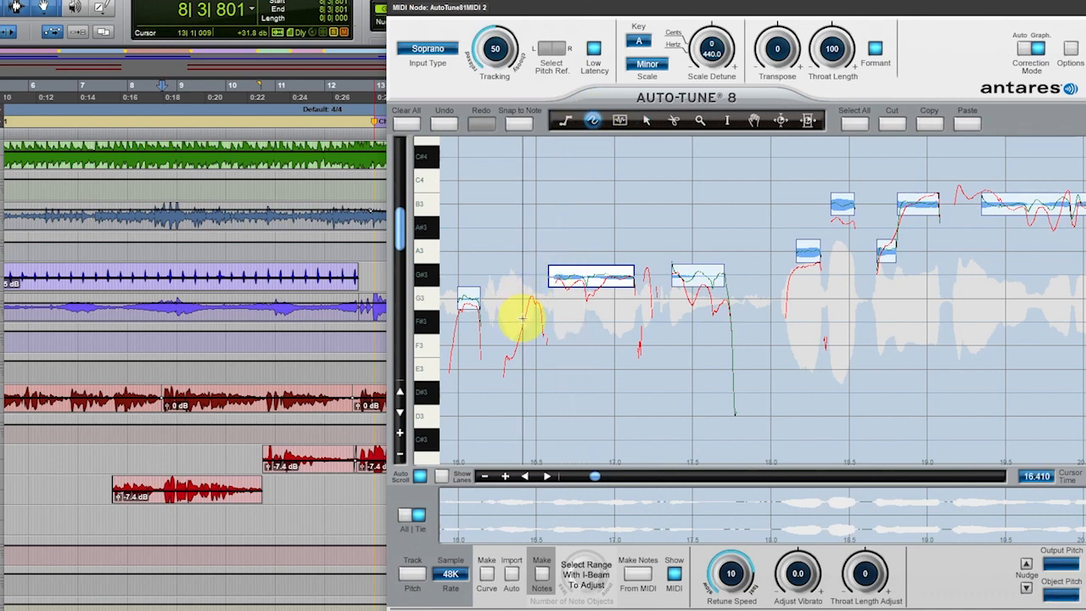
left_click_drag(523, 318, 544, 277)
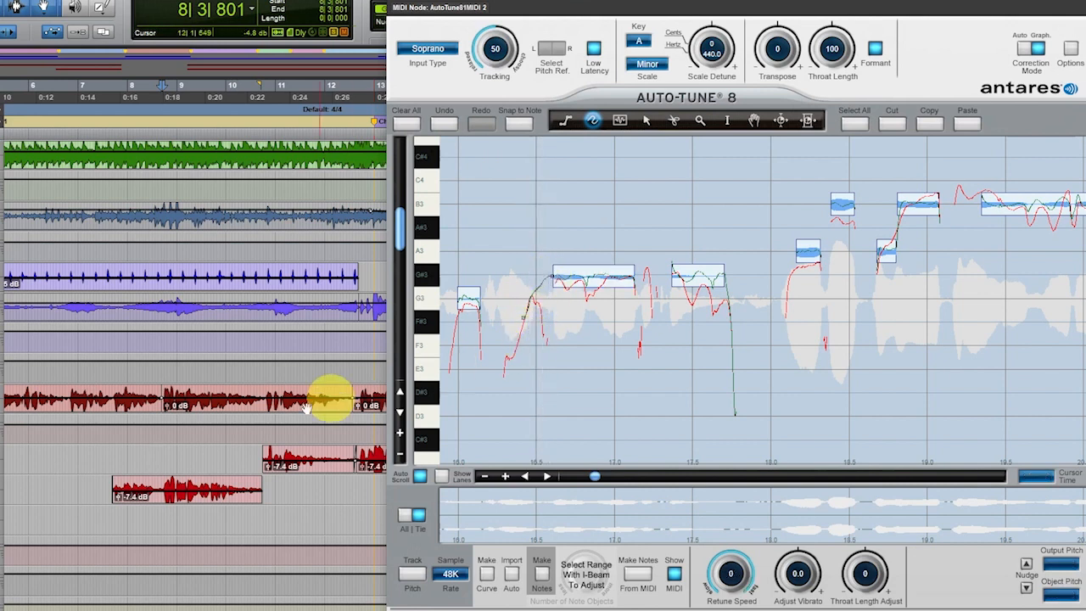
left_click(648, 122)
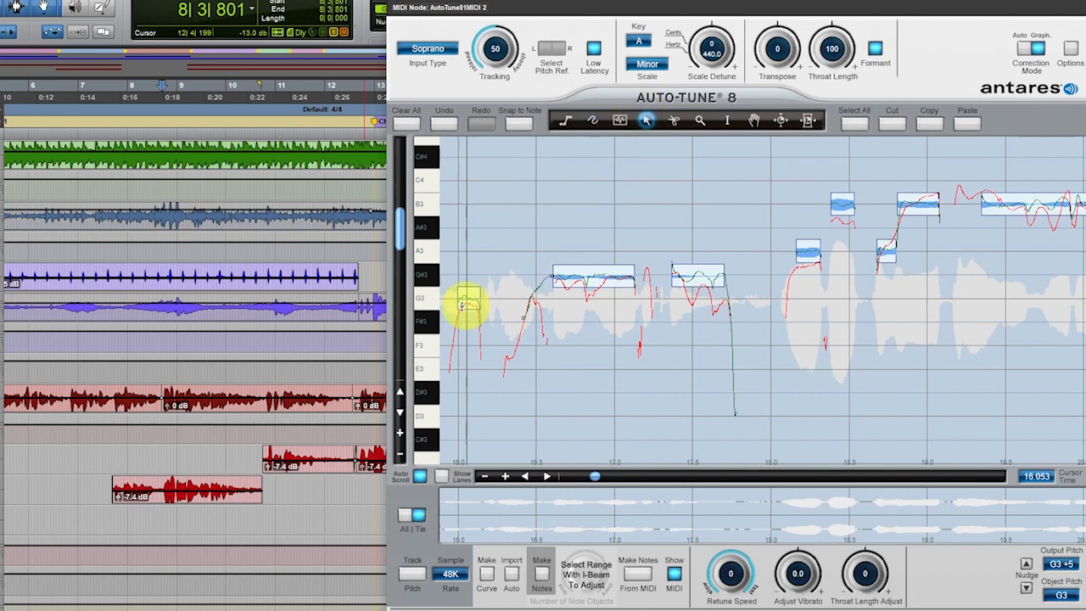
key("space")
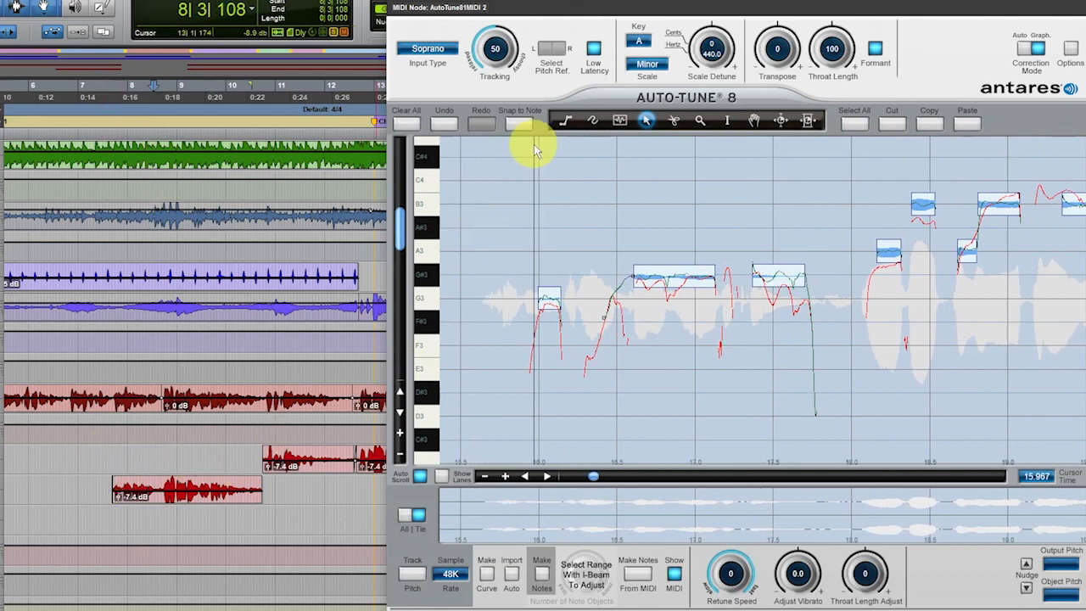
left_click(450, 126)
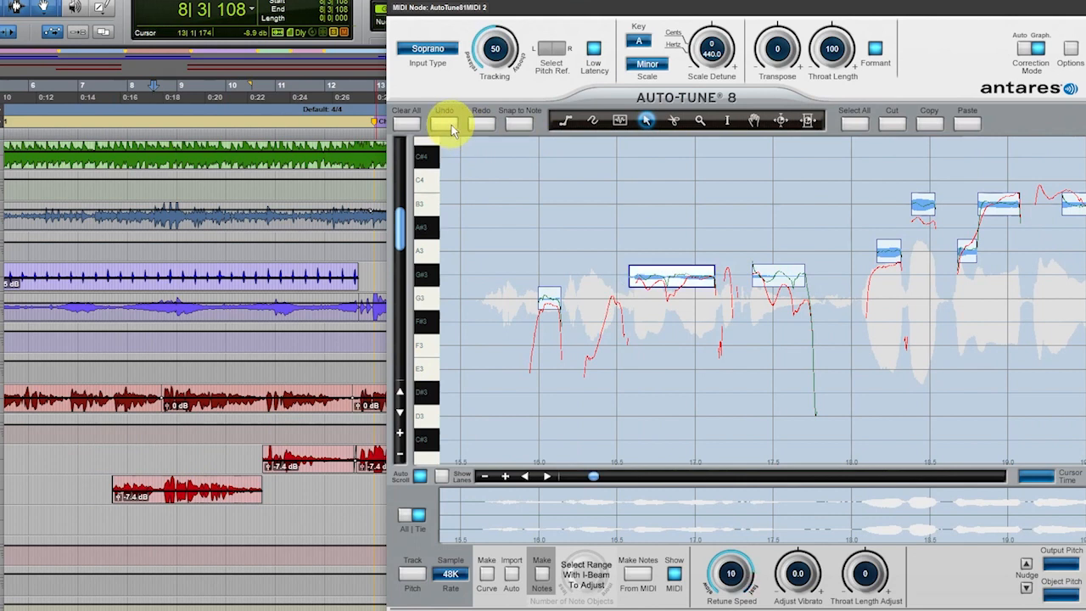
- Try a straight correction line from about F#3 up into the long G#3 note at about 16.600, audition it, and undo it
left_click(567, 123)
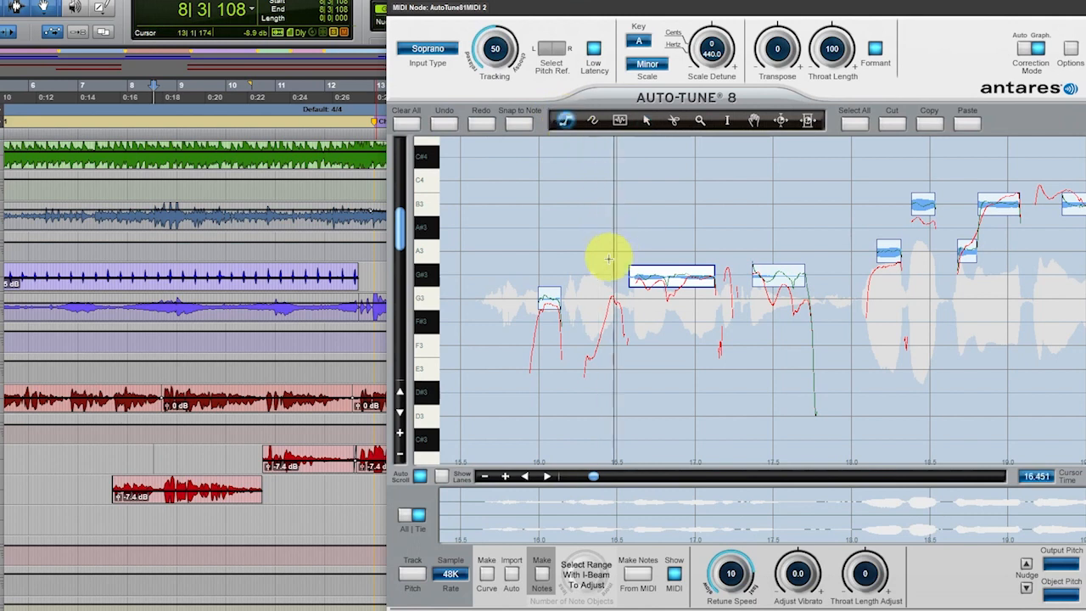
left_click(605, 320)
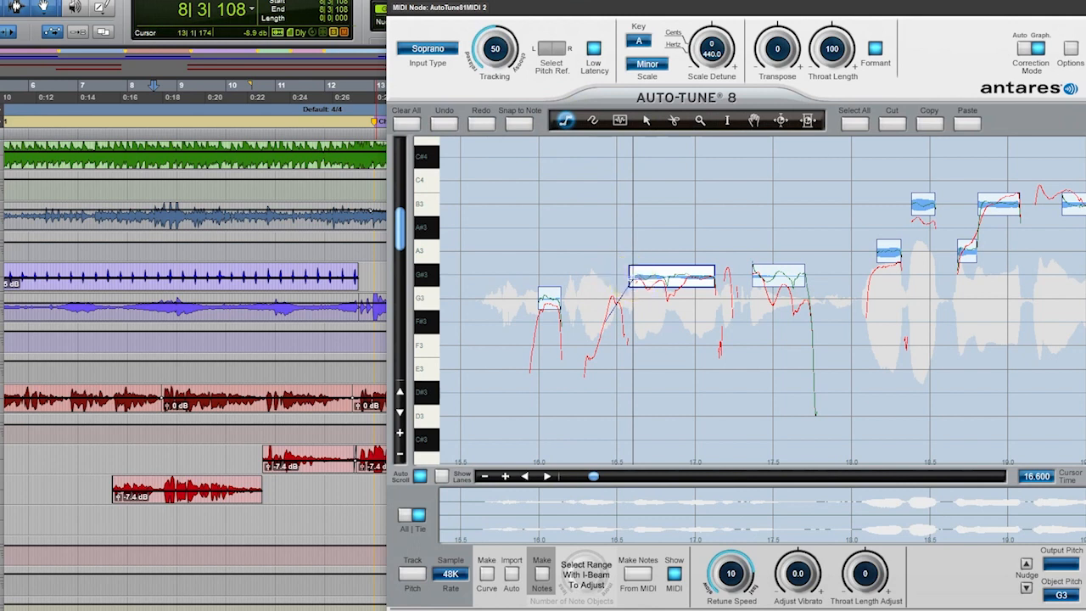
left_click(633, 280)
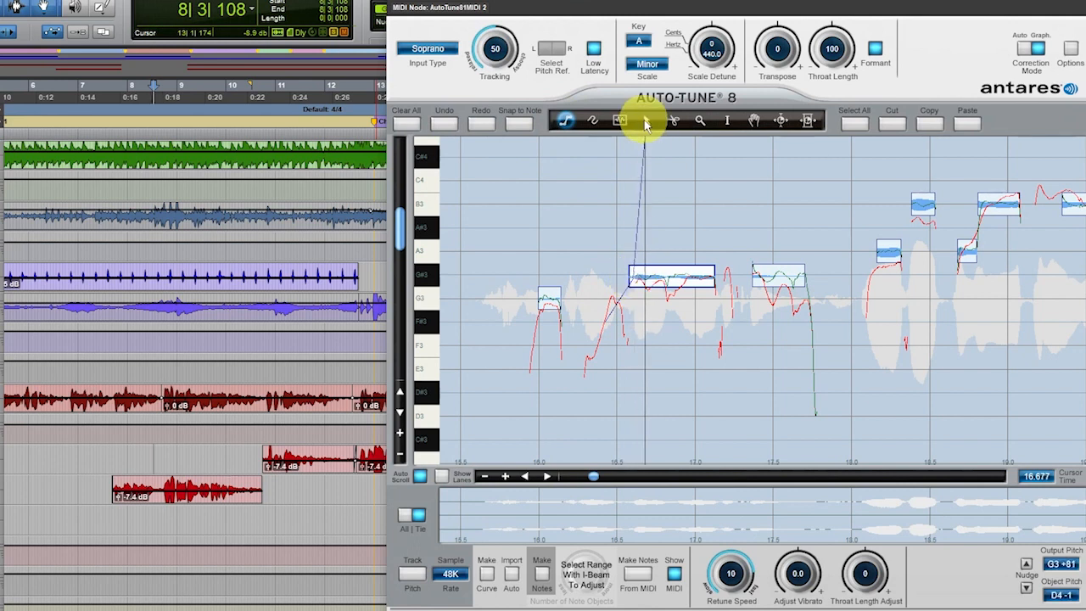
left_click(645, 123)
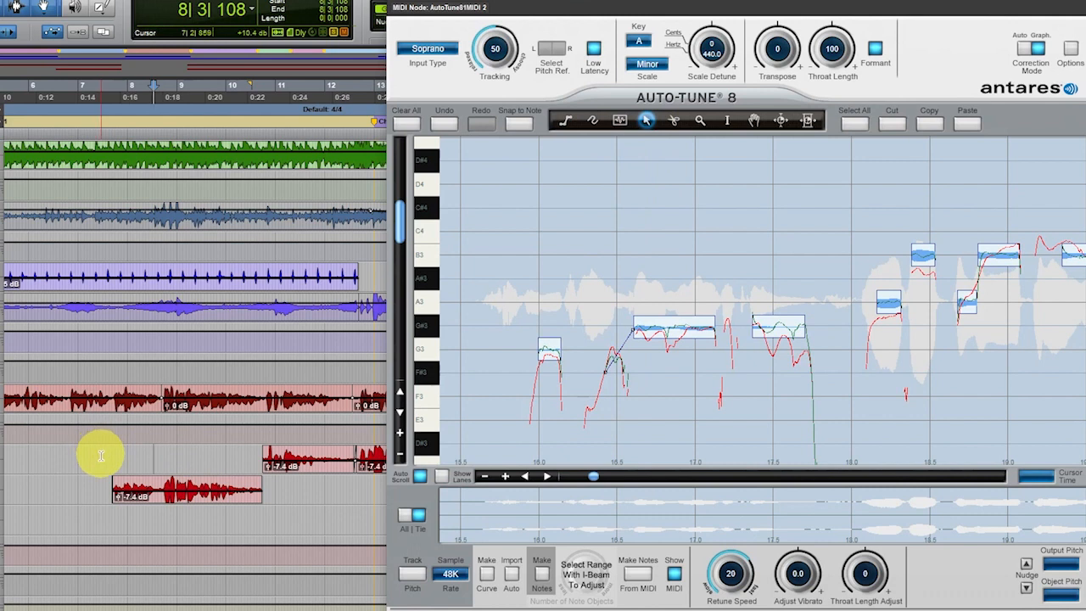
left_click(100, 454)
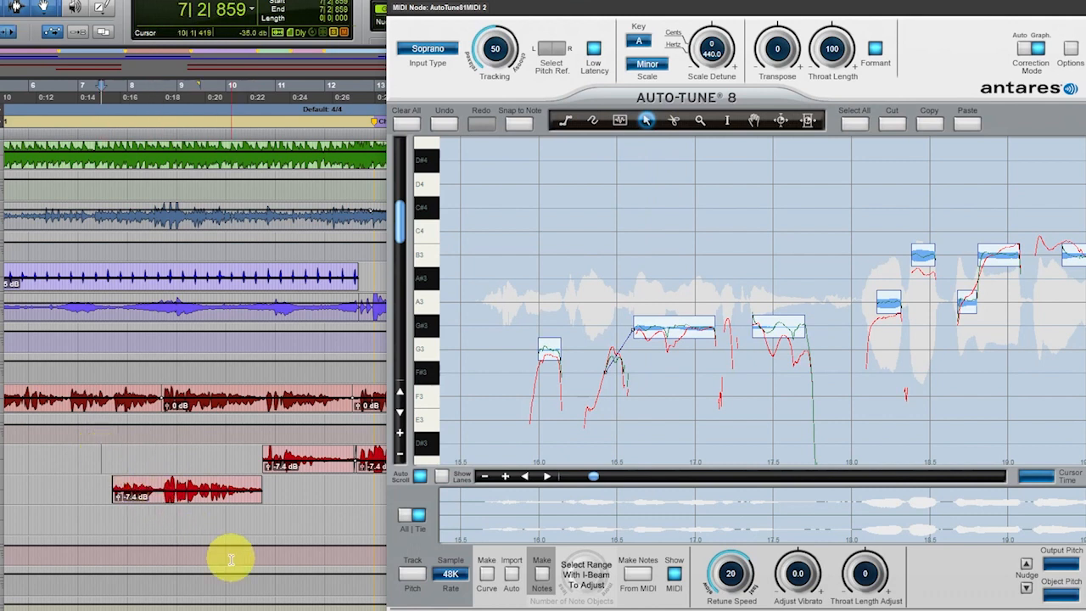
key("space")
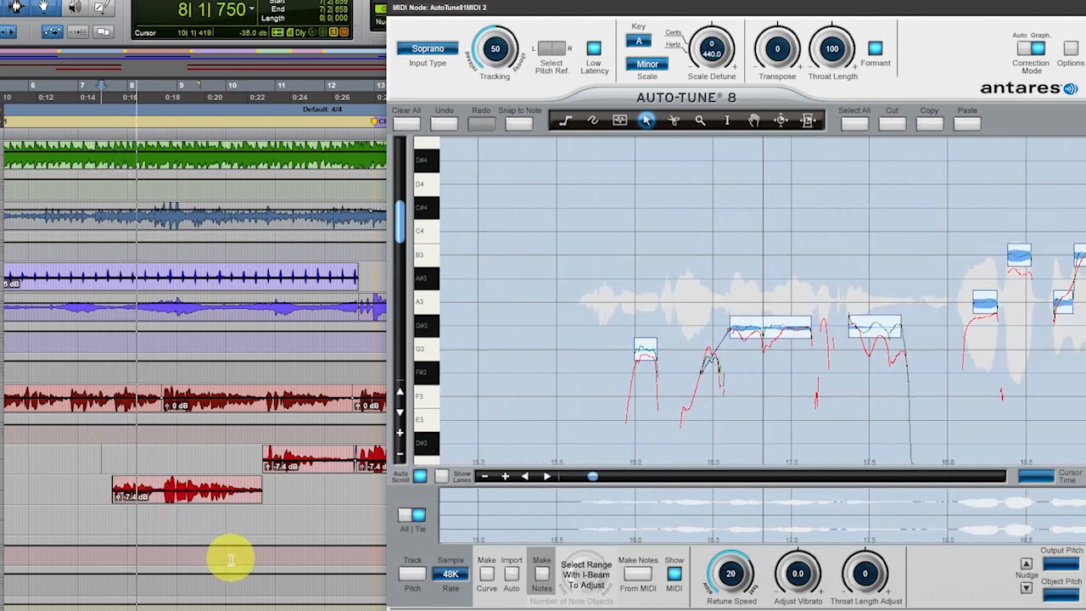
key("space")
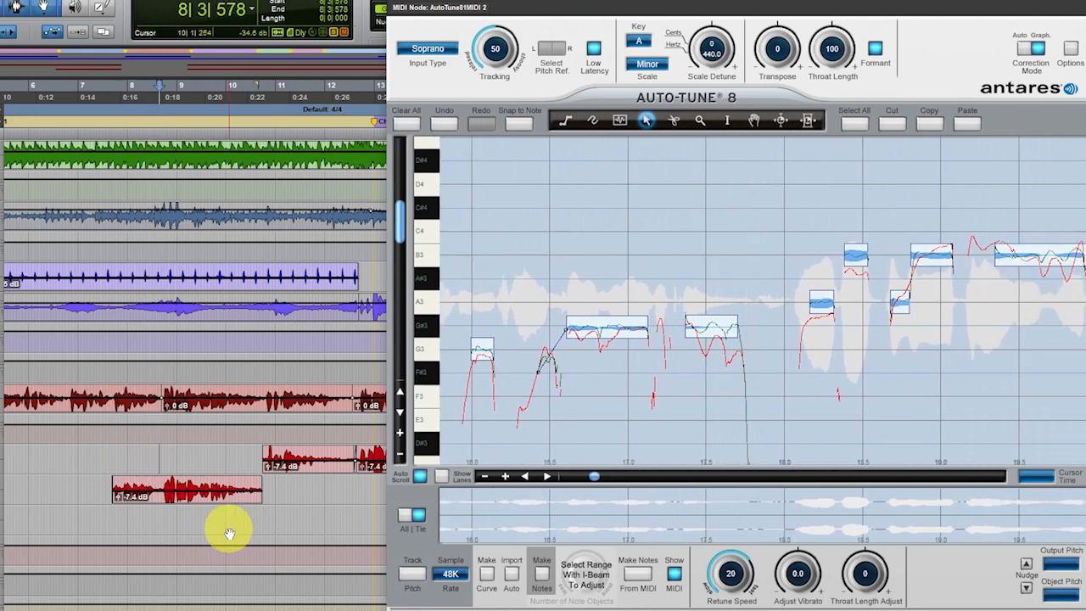
left_click(449, 126)
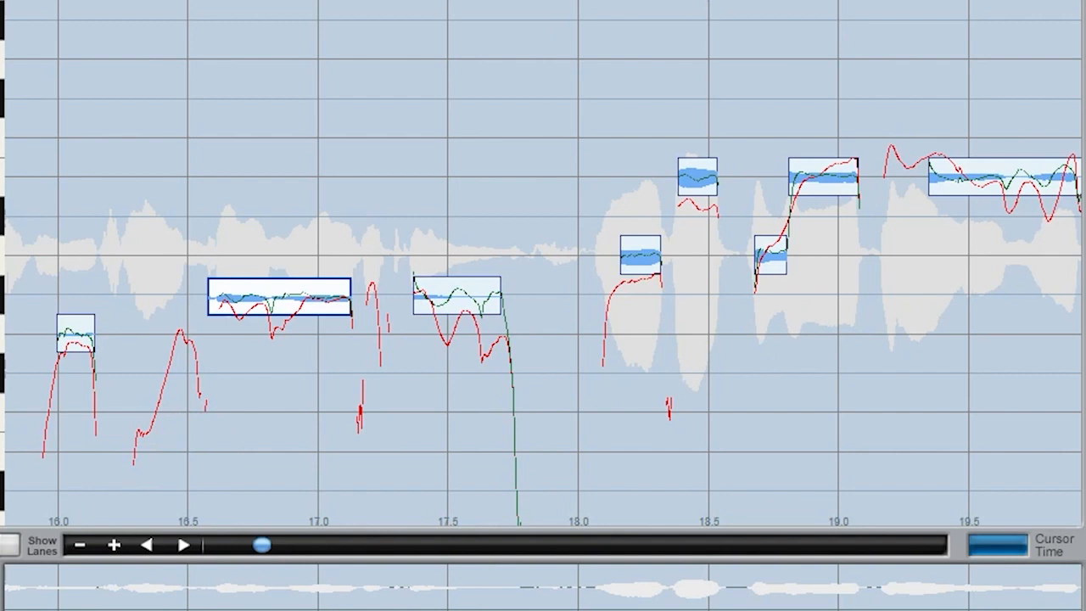
- Shorten the end of the short A3 note near 18.7 and the start of the B3 note following it, and play the clip
key("space")
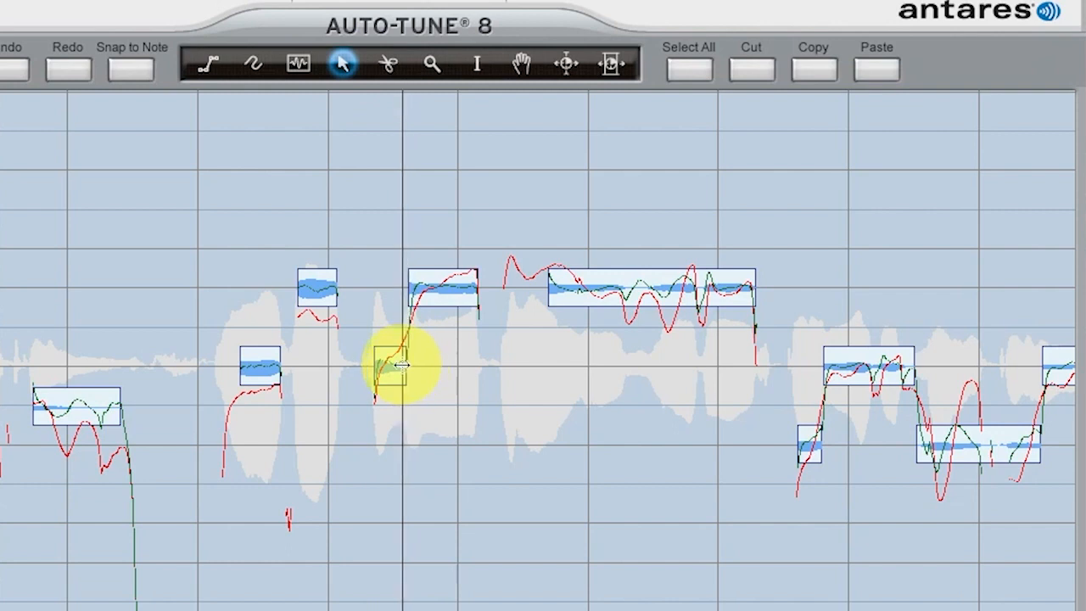
left_click(401, 365)
left_click_drag(401, 365, 393, 366)
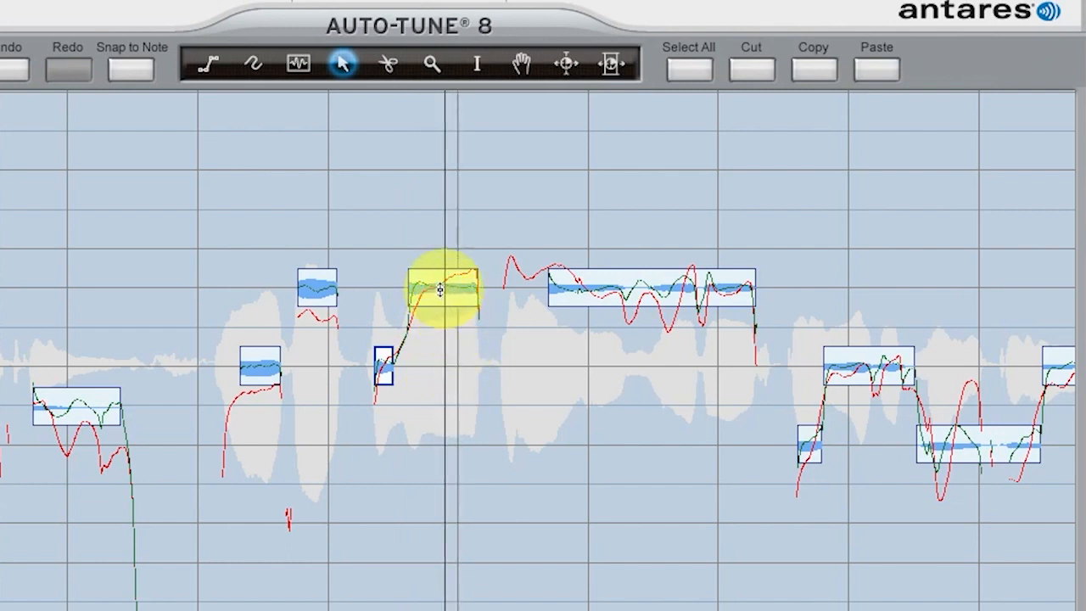
left_click_drag(409, 288, 420, 289)
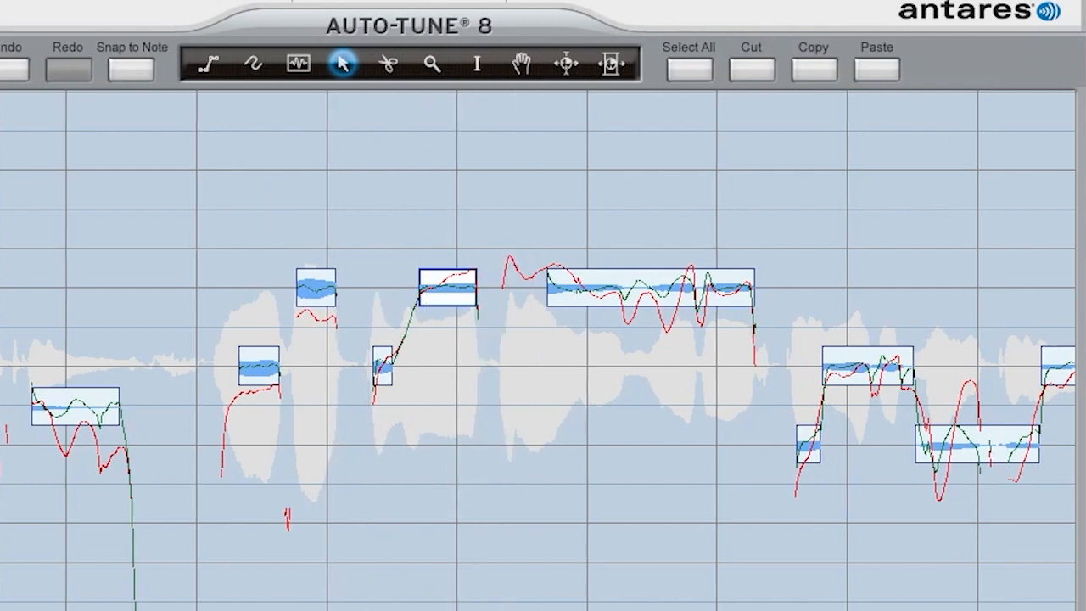
key("space")
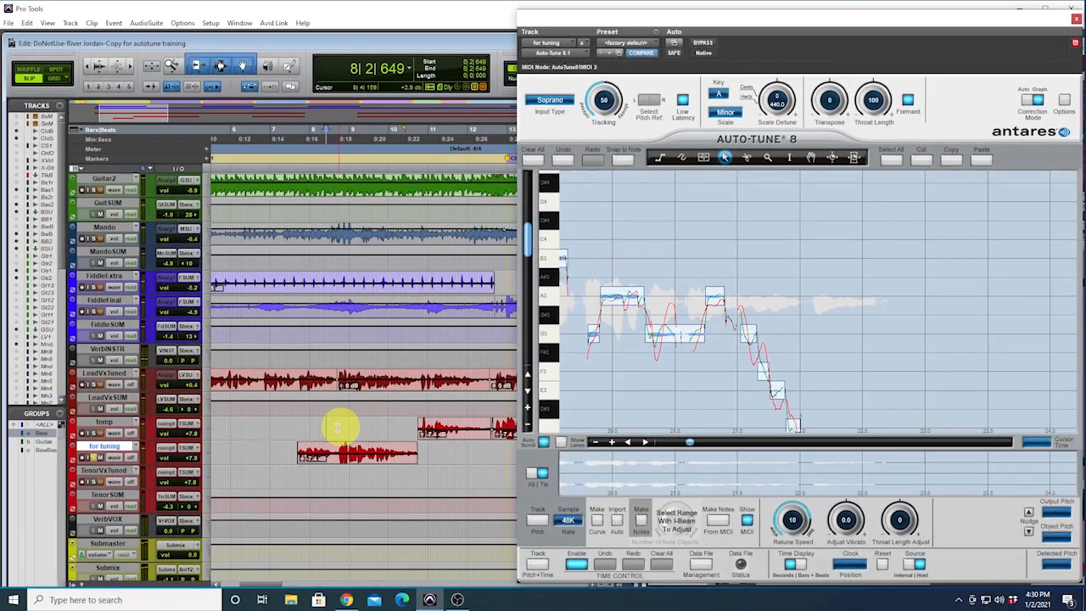
left_click(395, 452)
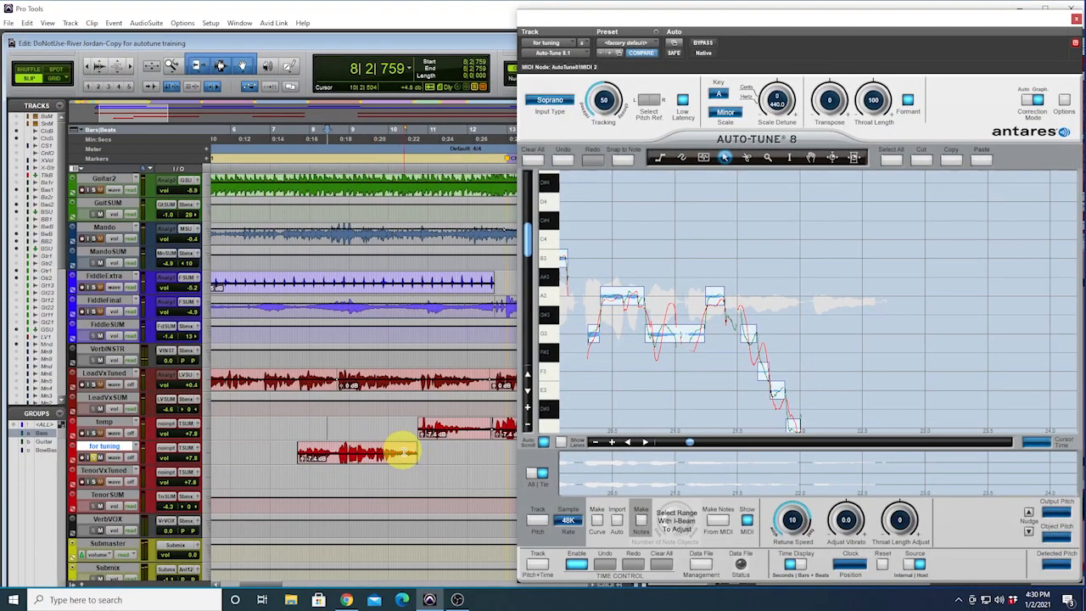
key("space")
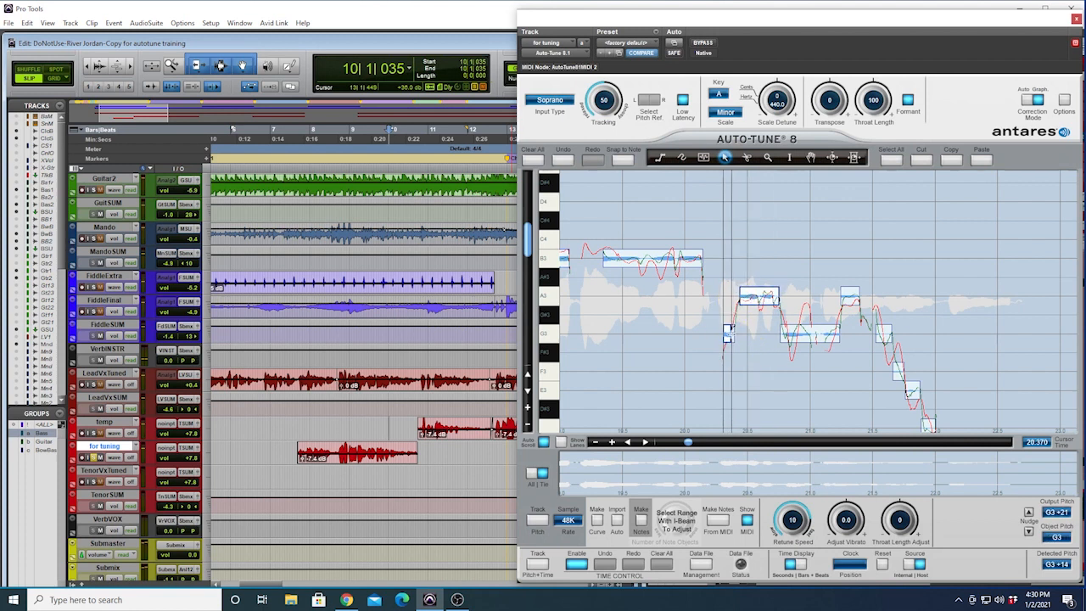
- Trim the short G3 note's end and the following A3 note's start near 20.4, and play the clip to check the slide
left_click(751, 364)
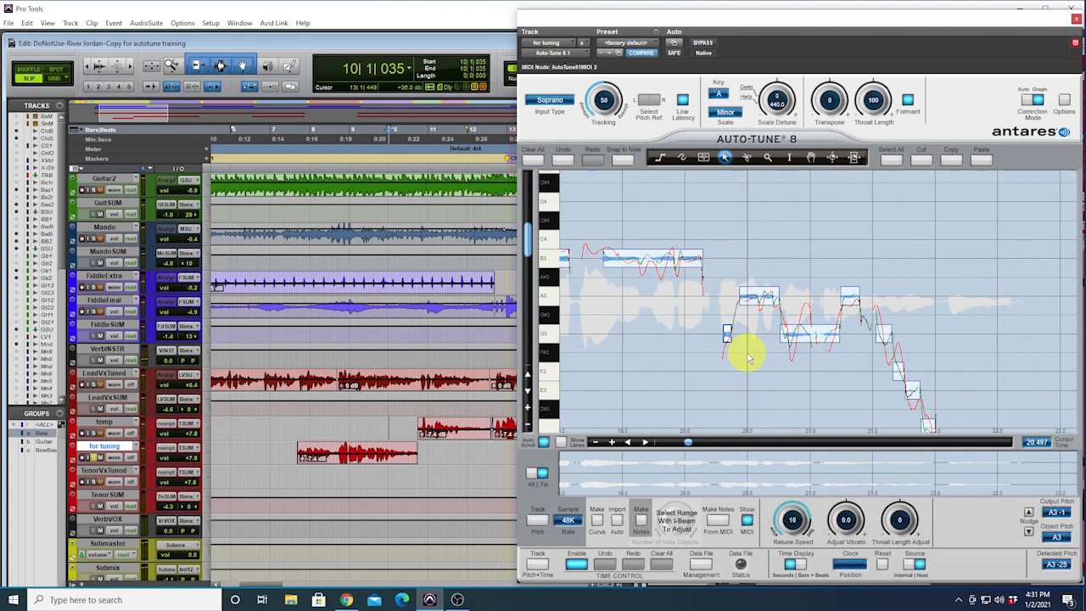
left_click(728, 333)
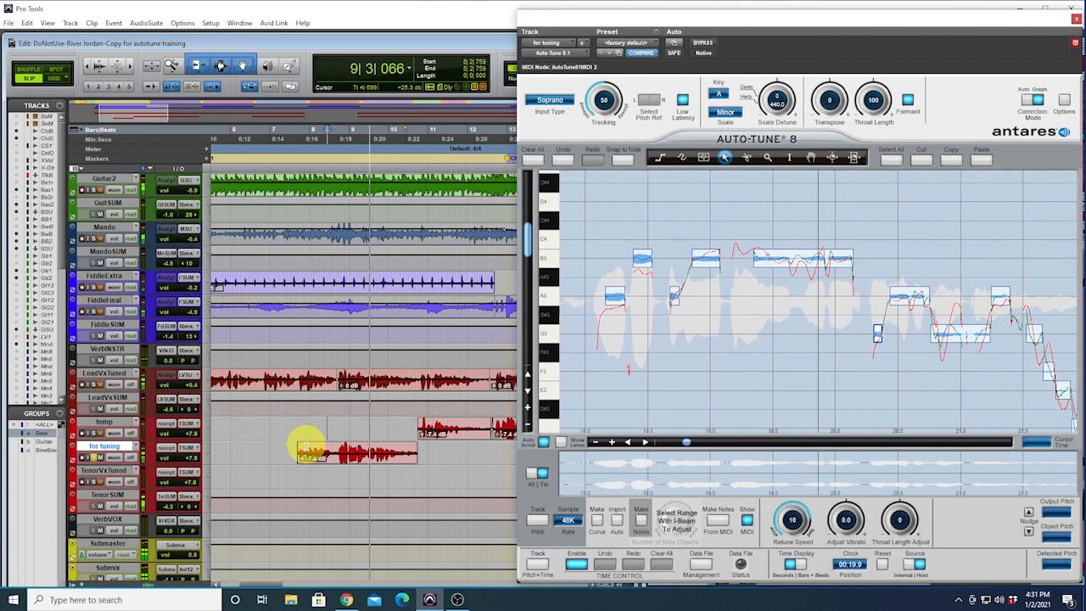
key("space")
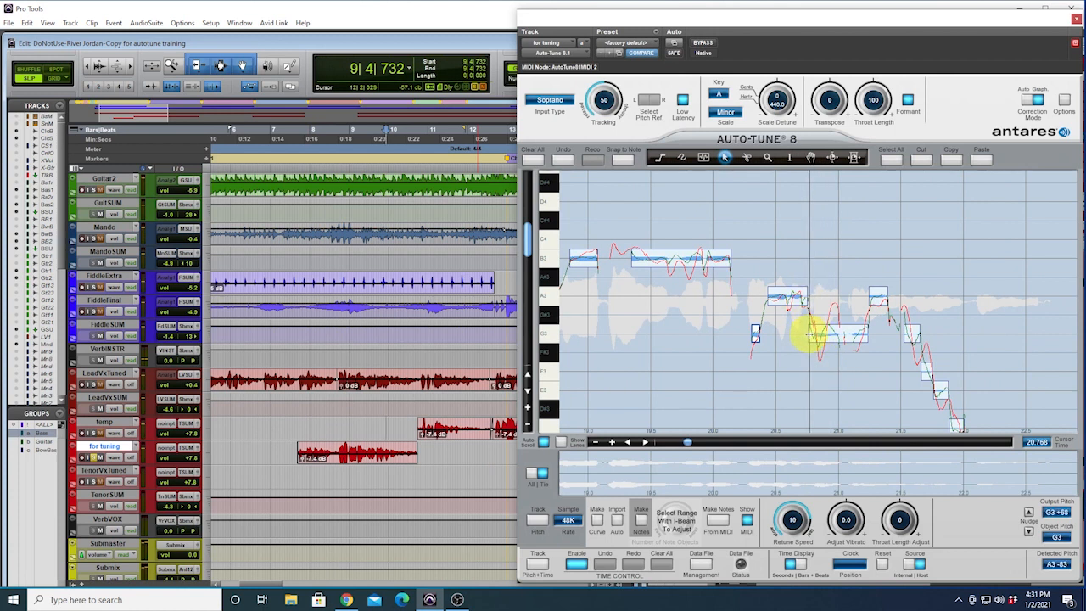
- Trim the end of the A3 note and the start of the long G3 note near 20.8, and play the clip to check
left_click(811, 336)
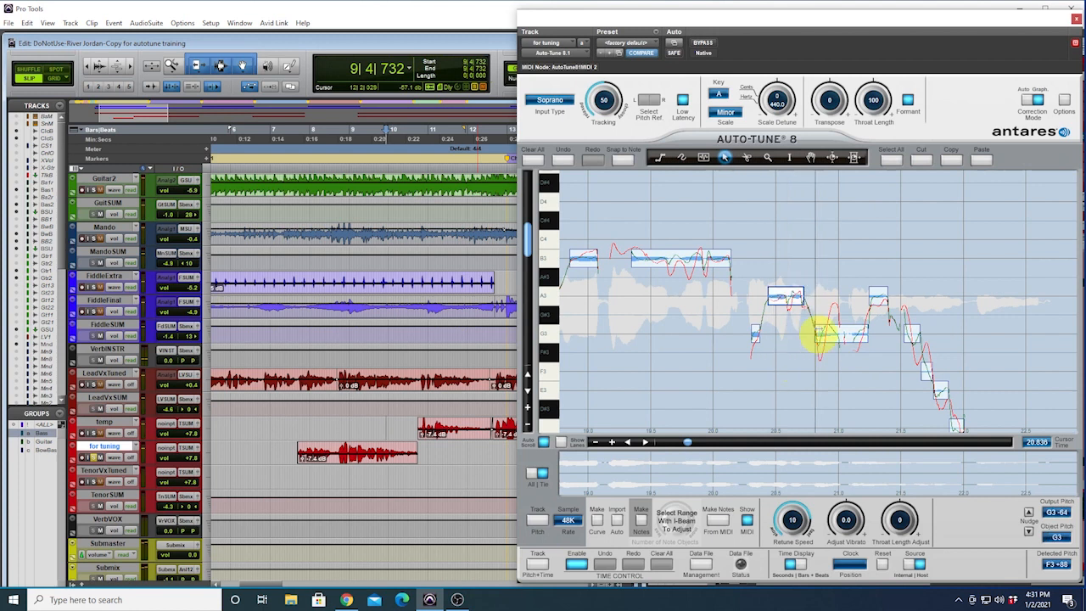
left_click(372, 433)
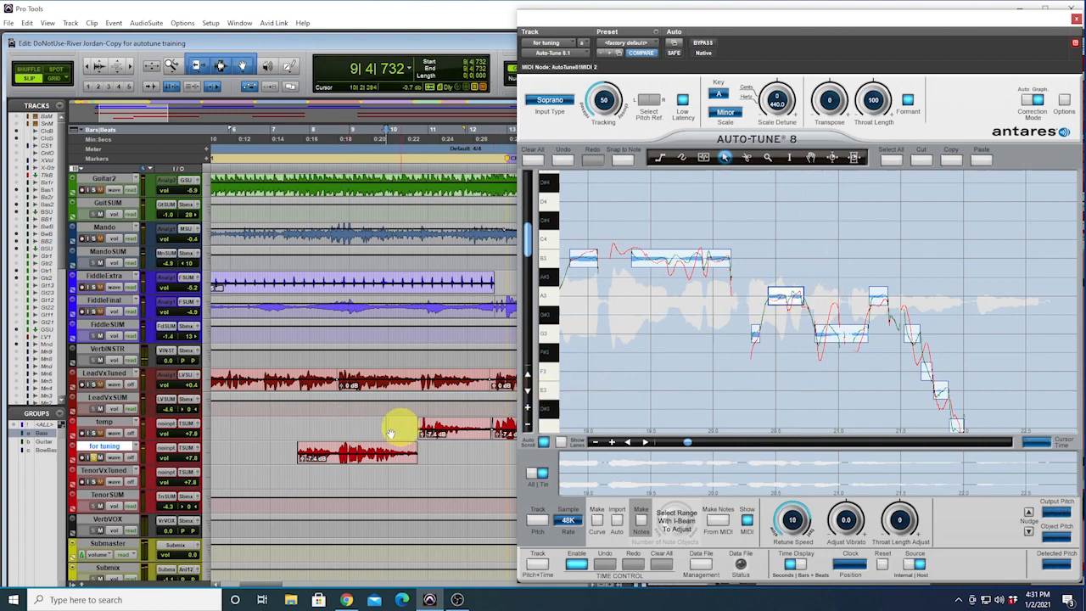
left_click(336, 427)
key("space")
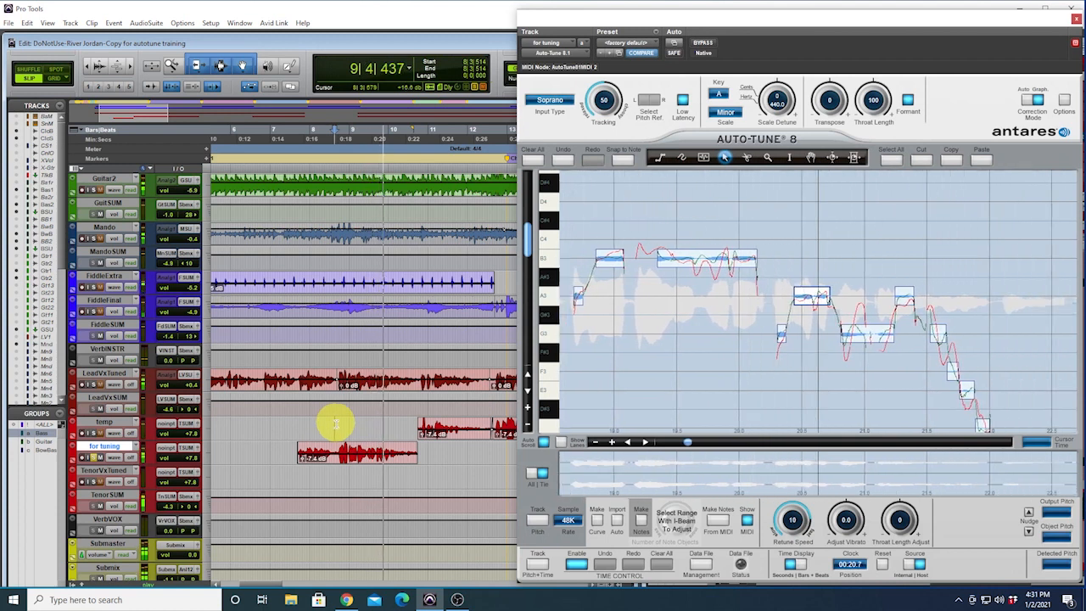
key("space")
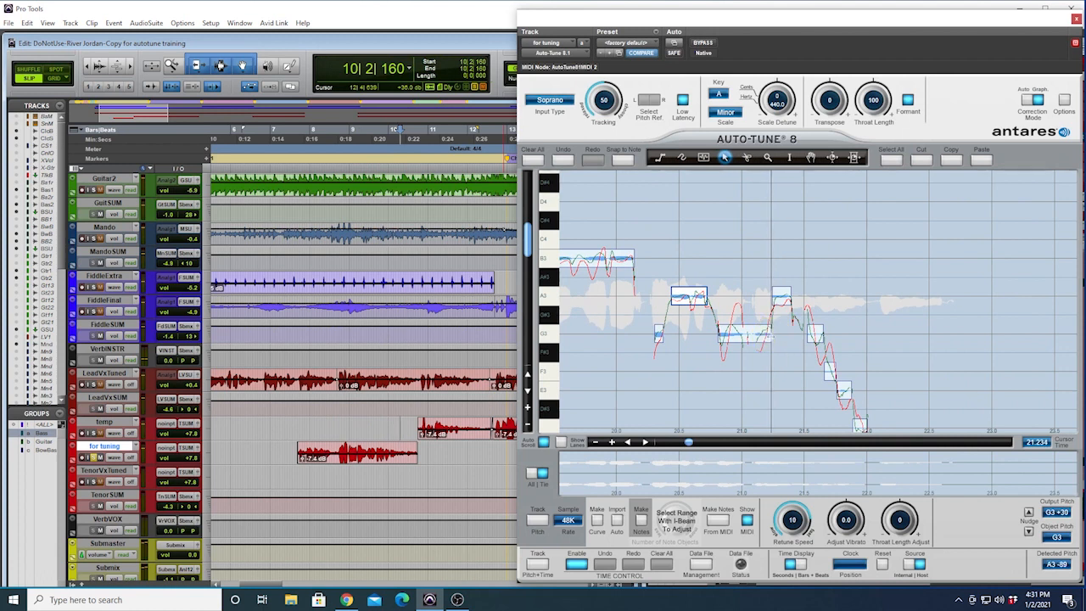
- Trim both ends of the long G3 note and the start of the short A3 note near 21.2, and audition the phrase
left_click(769, 307)
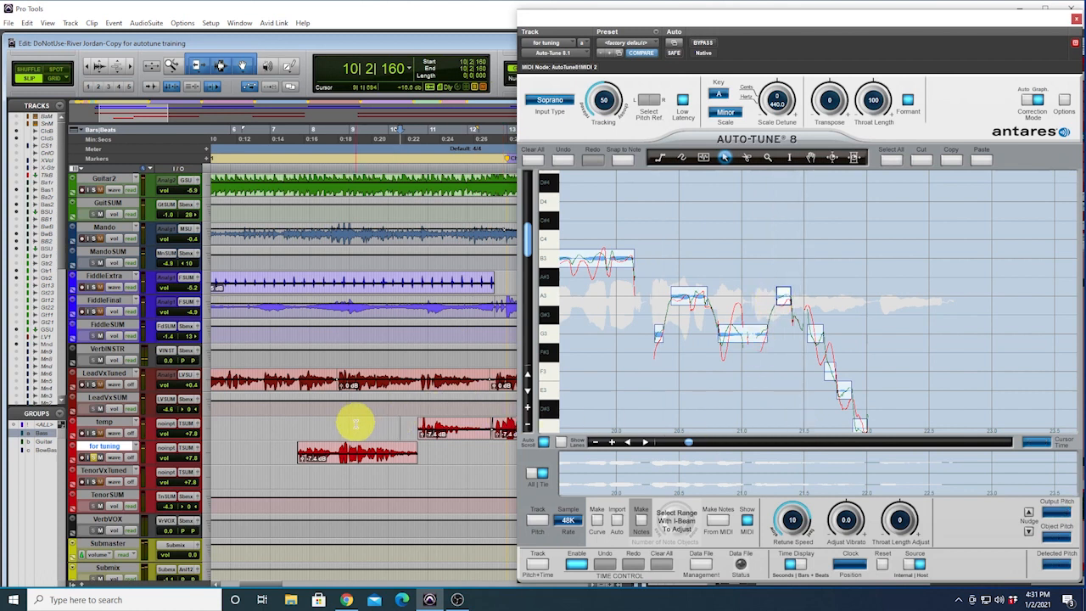
key("space")
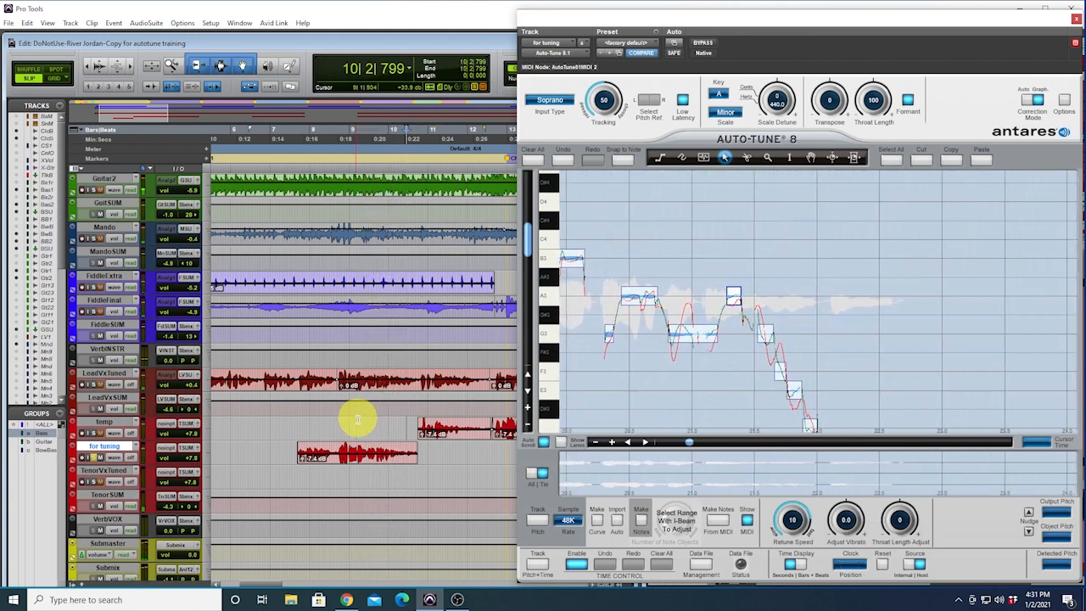
left_click(335, 420)
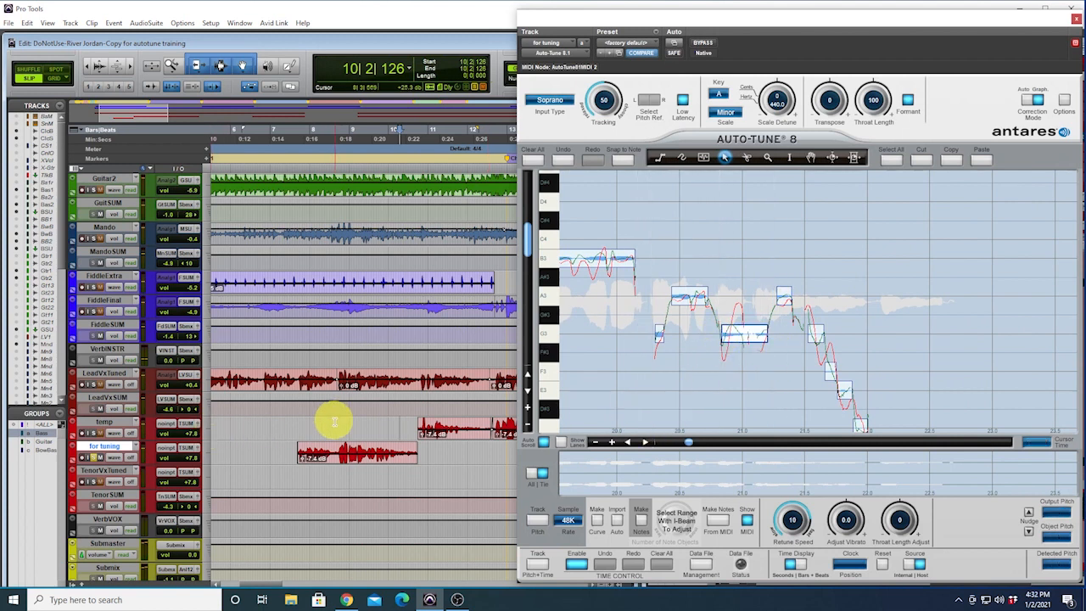
key("space")
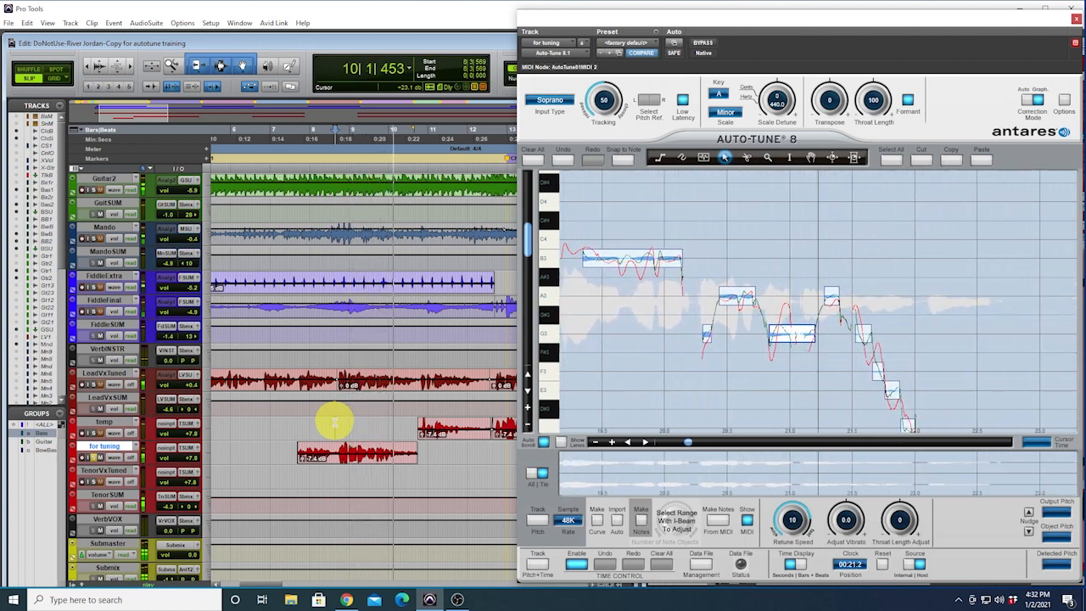
key("space")
- Cut the four short note objects G3, F3, E3 and D3 from the descending run between about 21.5 and 22.0
scroll(740, 338, "down", 5)
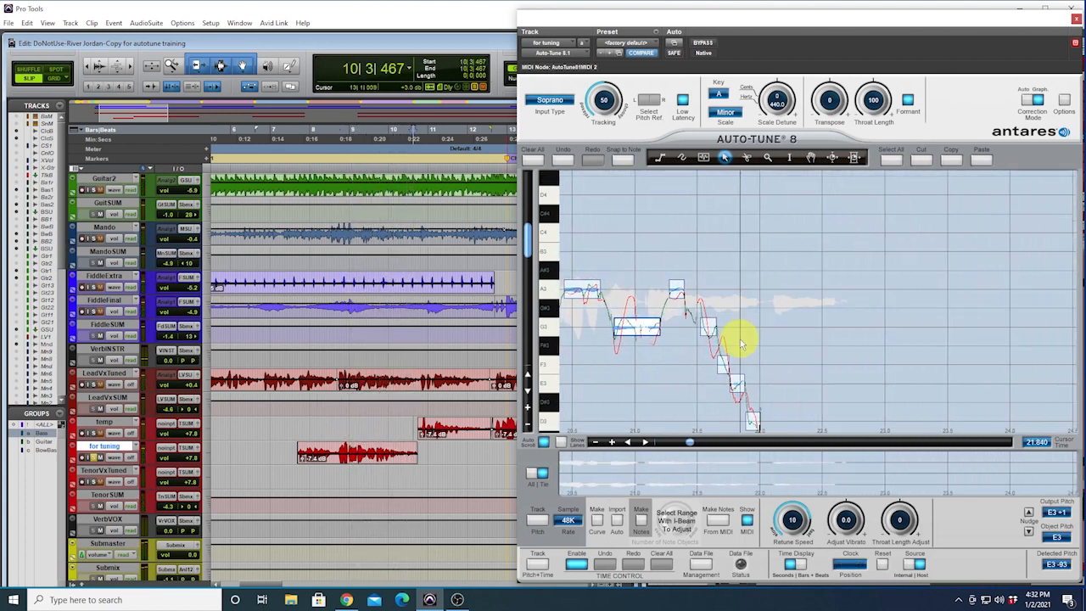
scroll(739, 344, "down", 2)
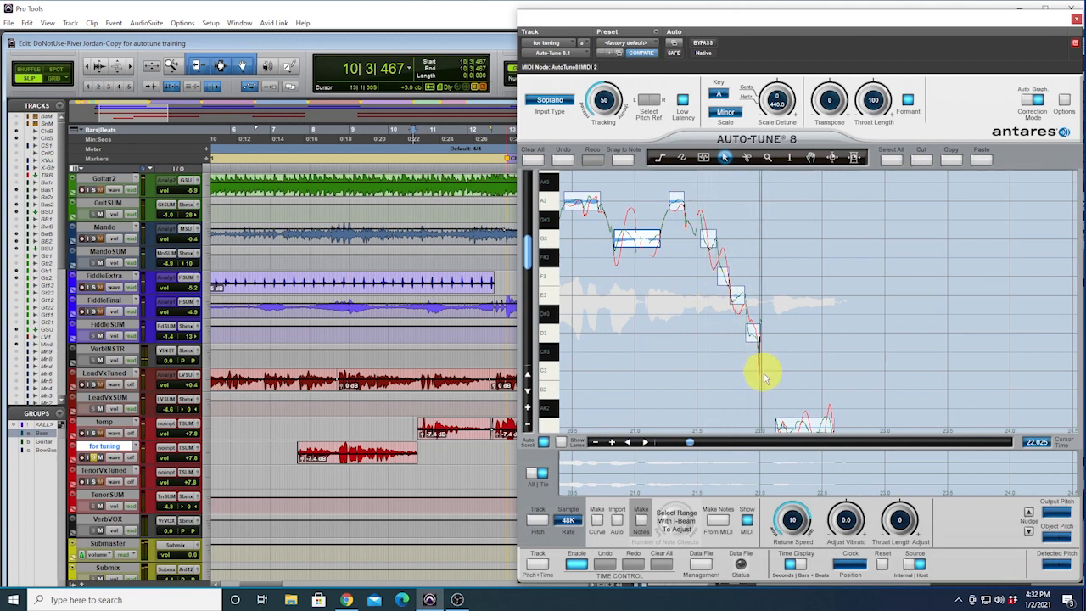
scroll(687, 348, "down", 1)
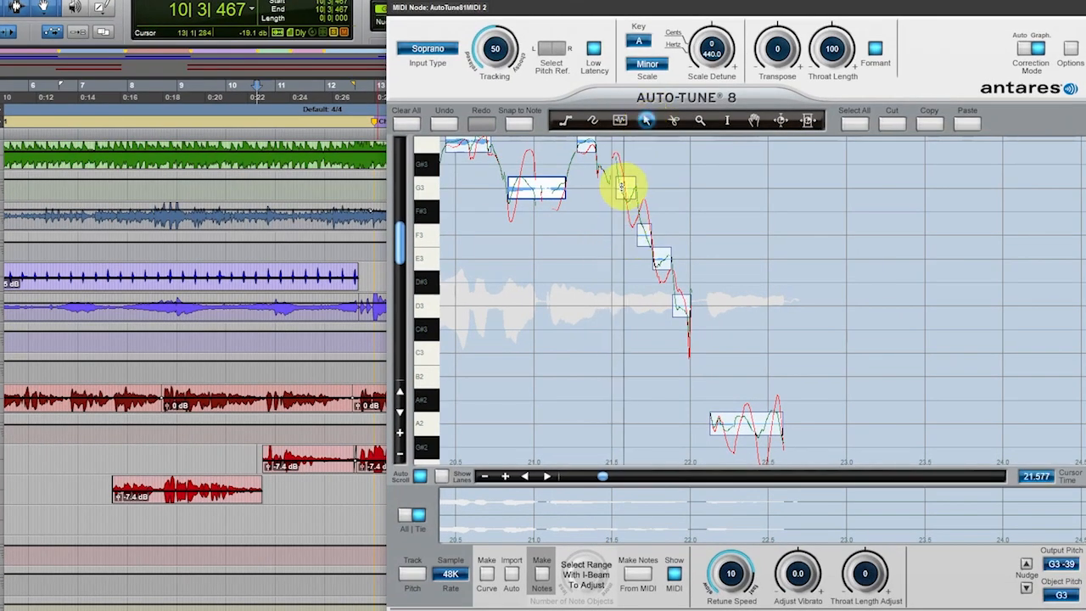
left_click(622, 188)
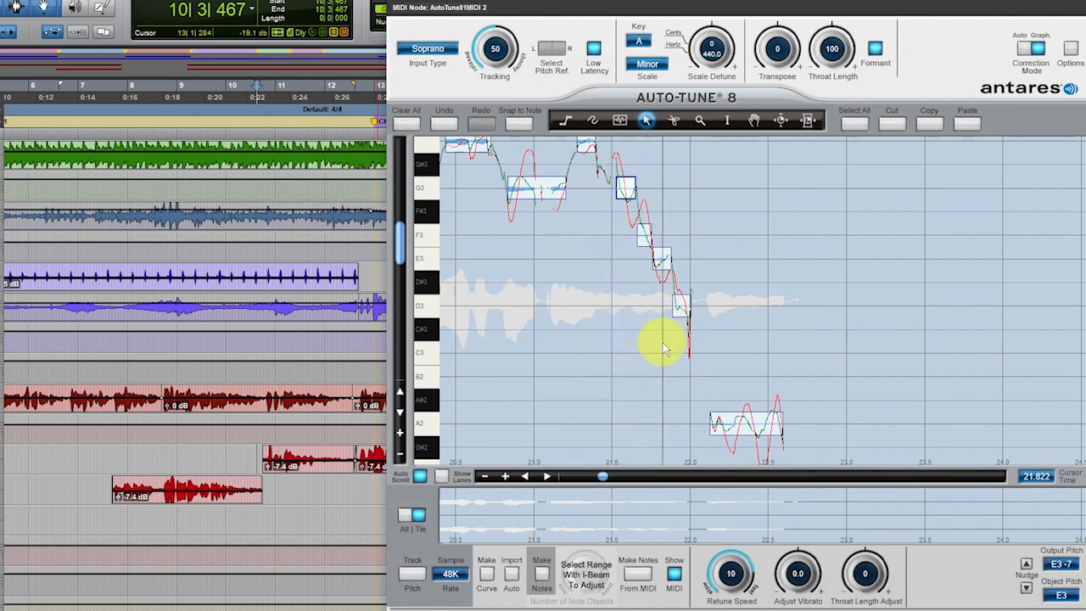
left_click(891, 126)
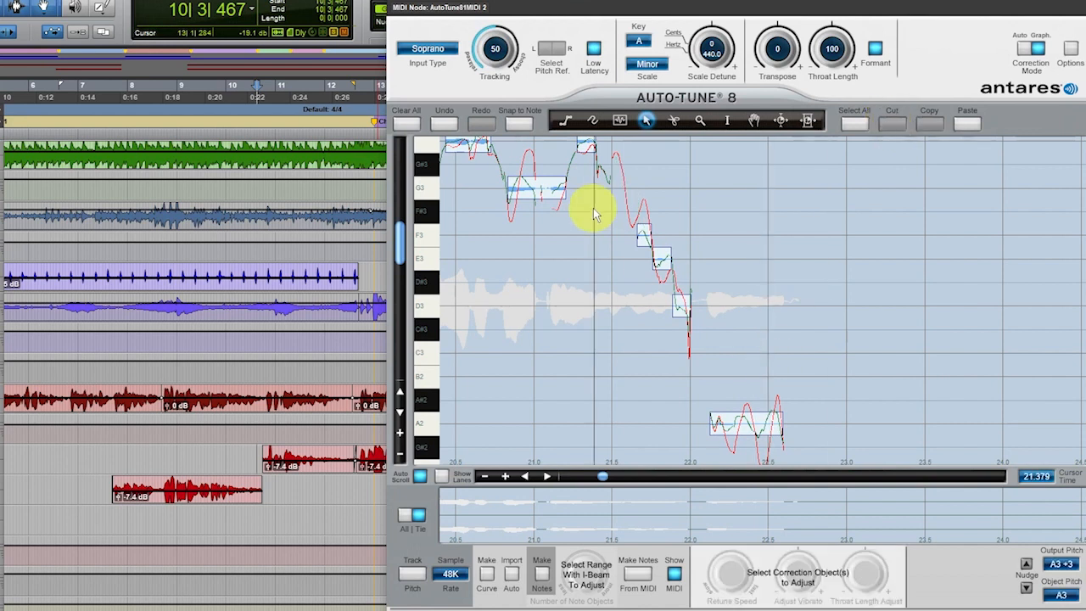
left_click(642, 235)
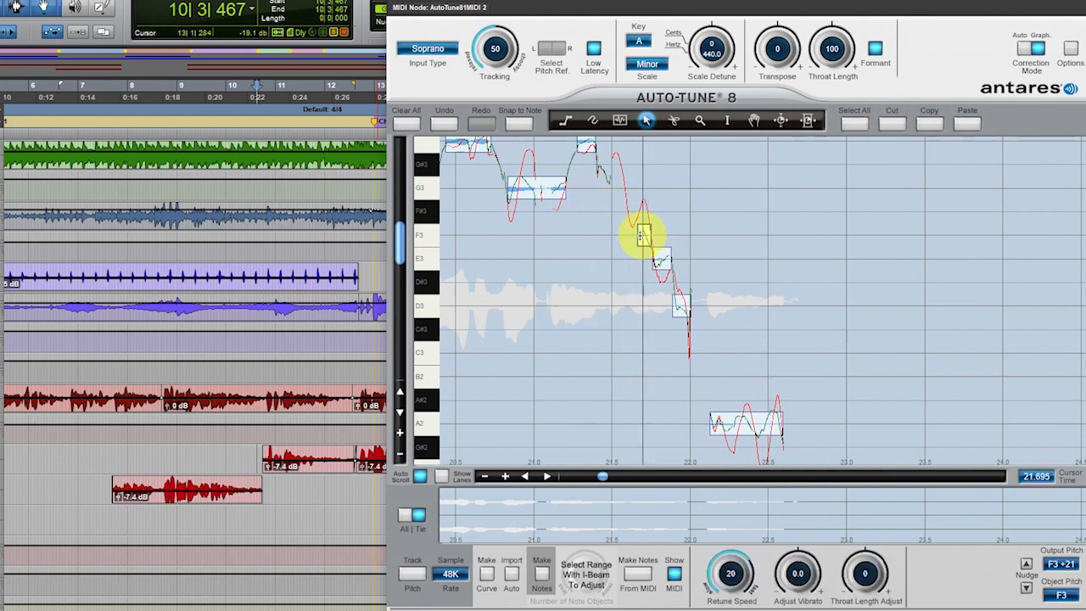
left_click(891, 123)
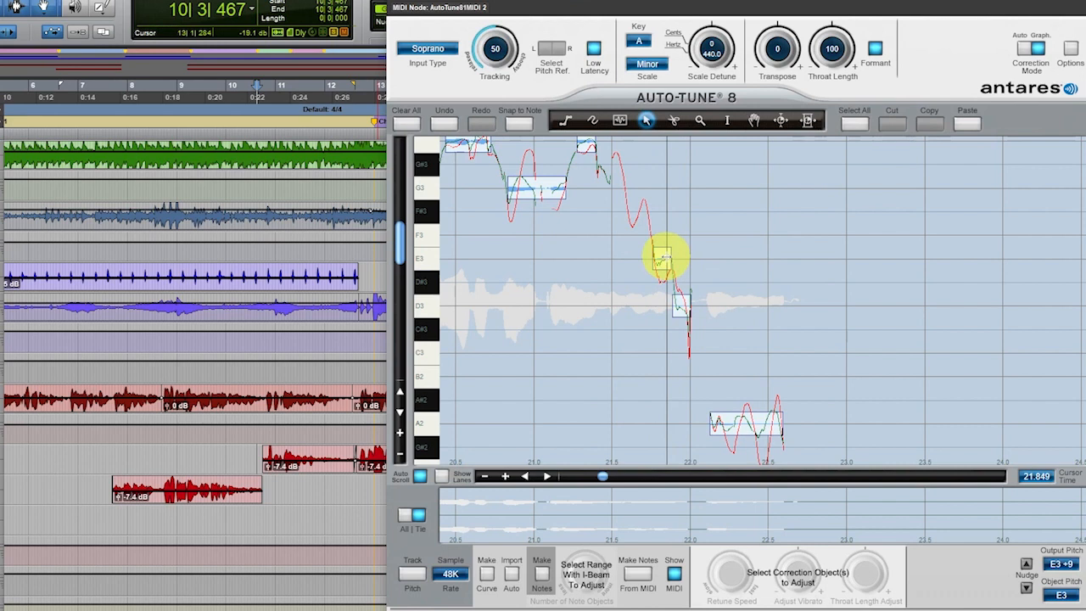
left_click(659, 257)
left_click(891, 124)
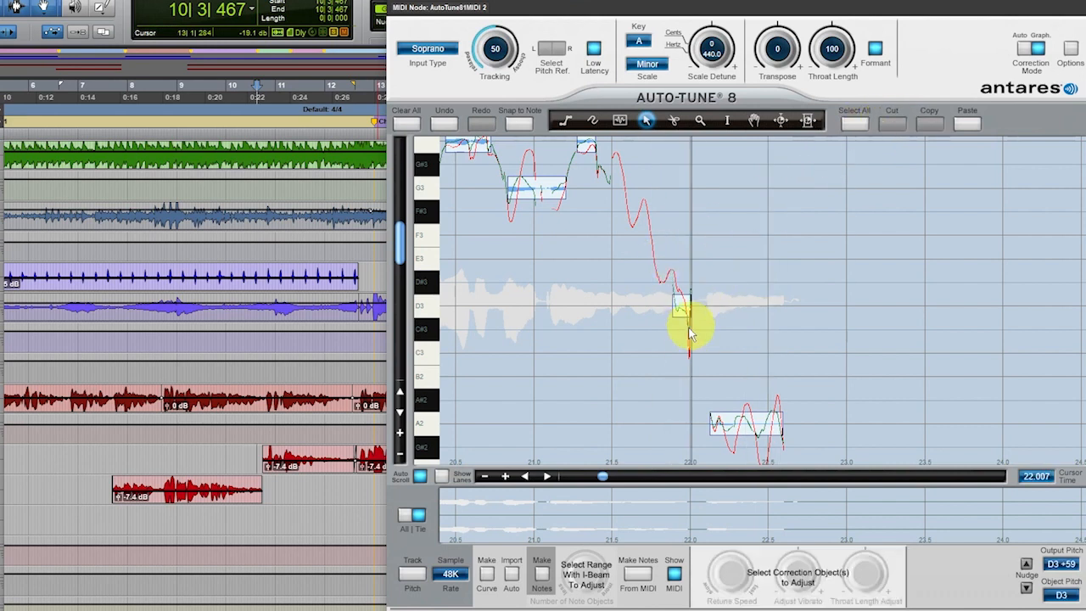
left_click(680, 306)
left_click(891, 124)
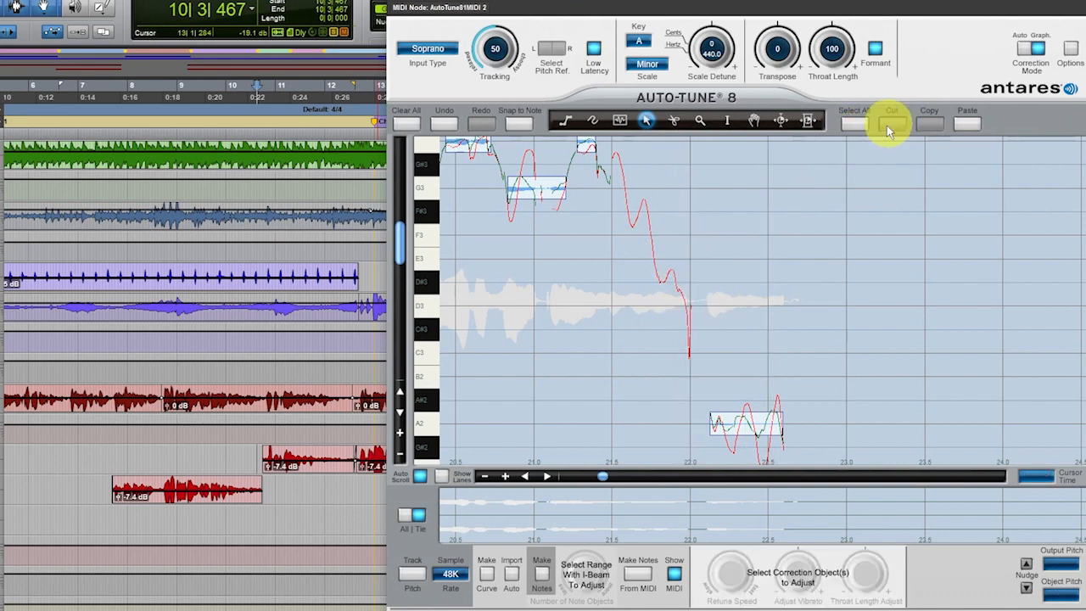
- Play the vocal phrase repeatedly from between bars 8 and 9 to check the uncorrected descending run and the last note
left_click(193, 454)
left_click(158, 450)
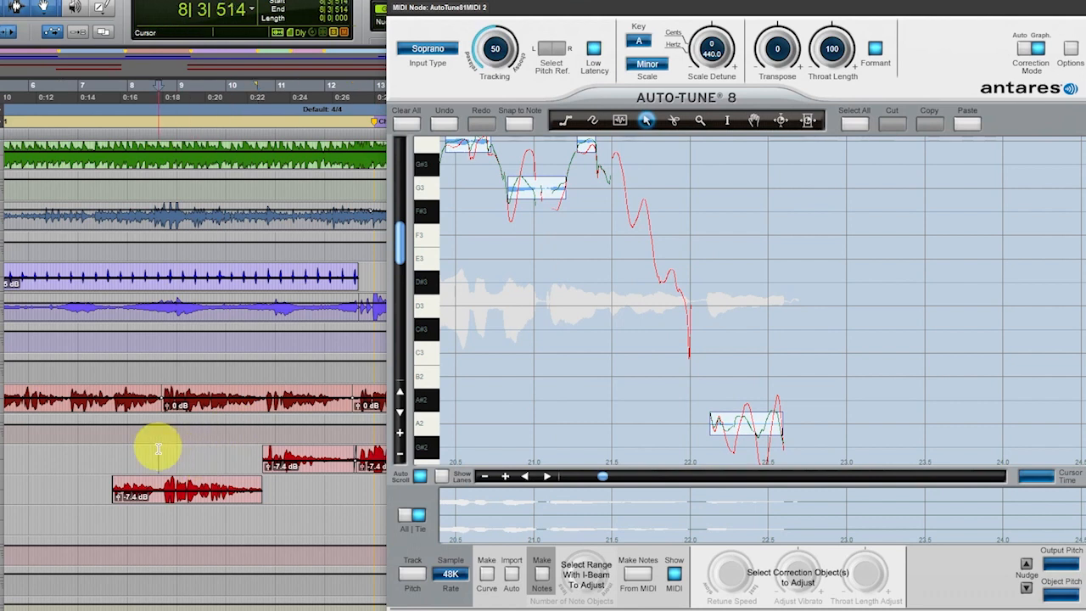
key("space")
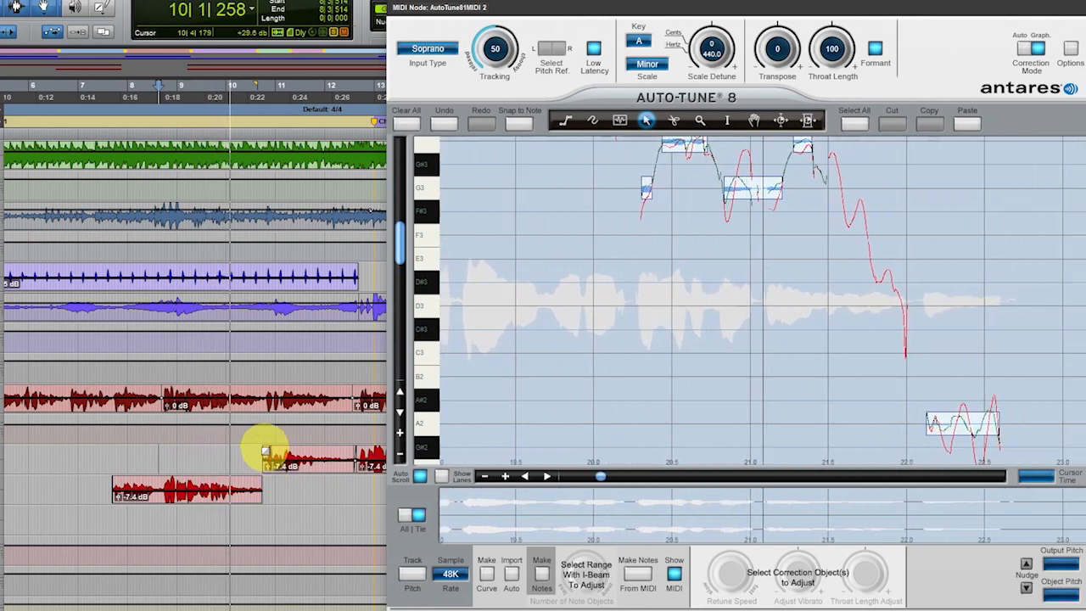
key("space")
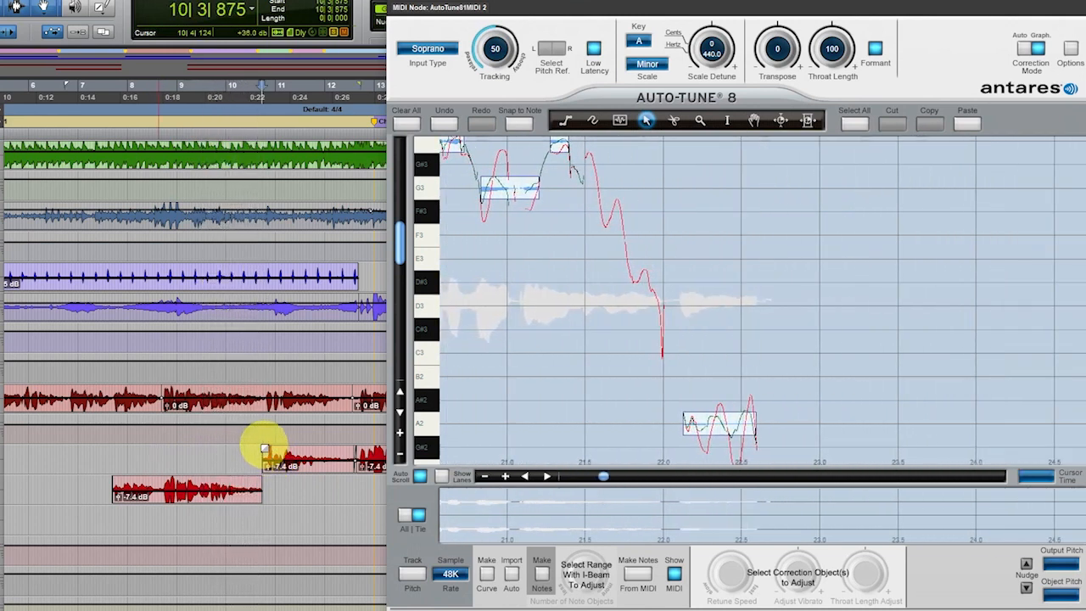
left_click(188, 450)
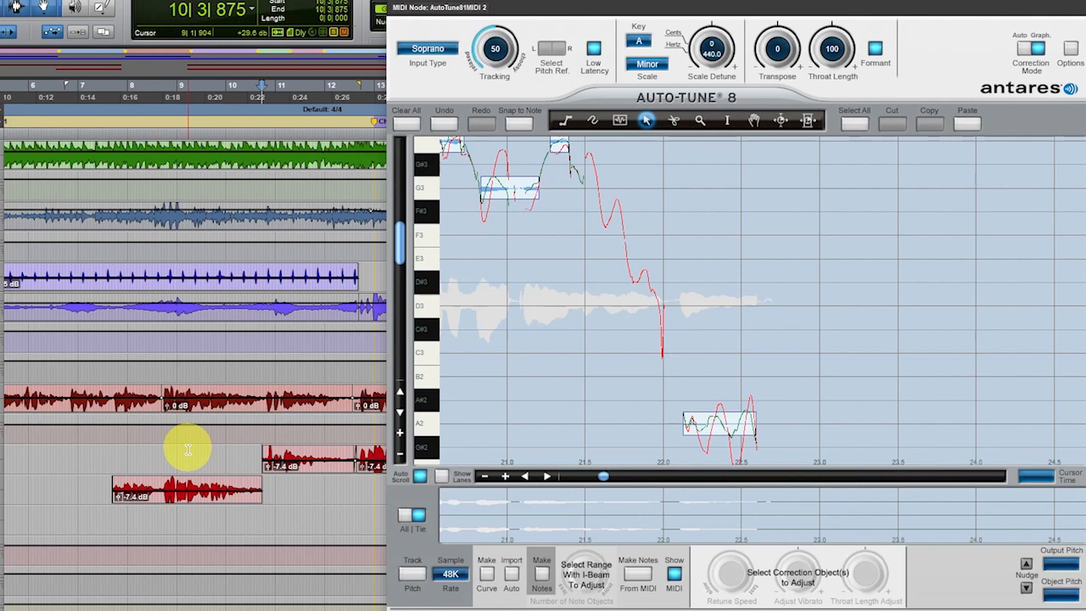
key("space")
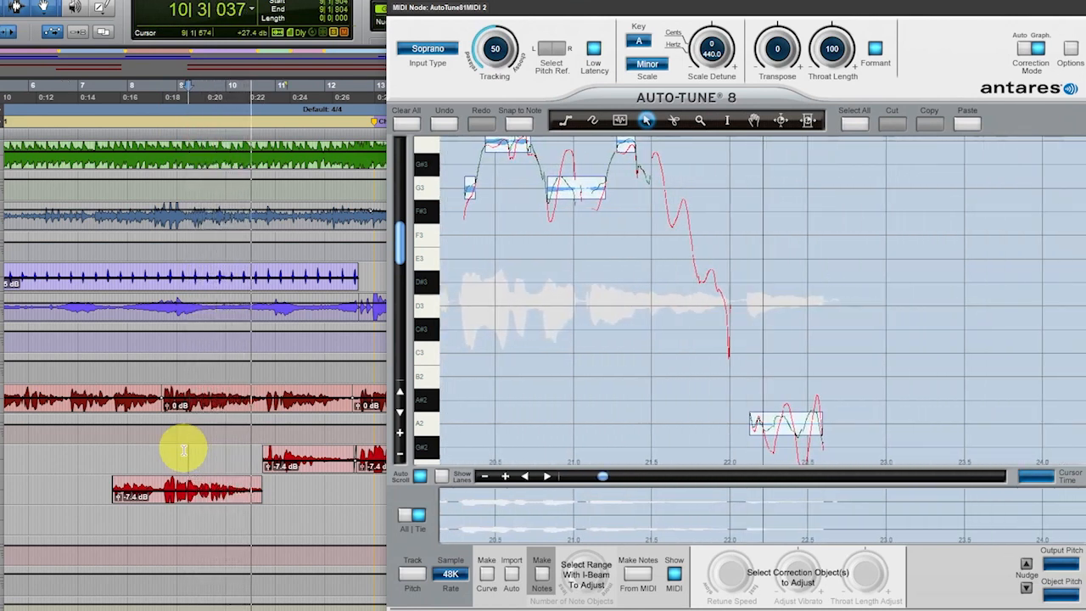
key("space")
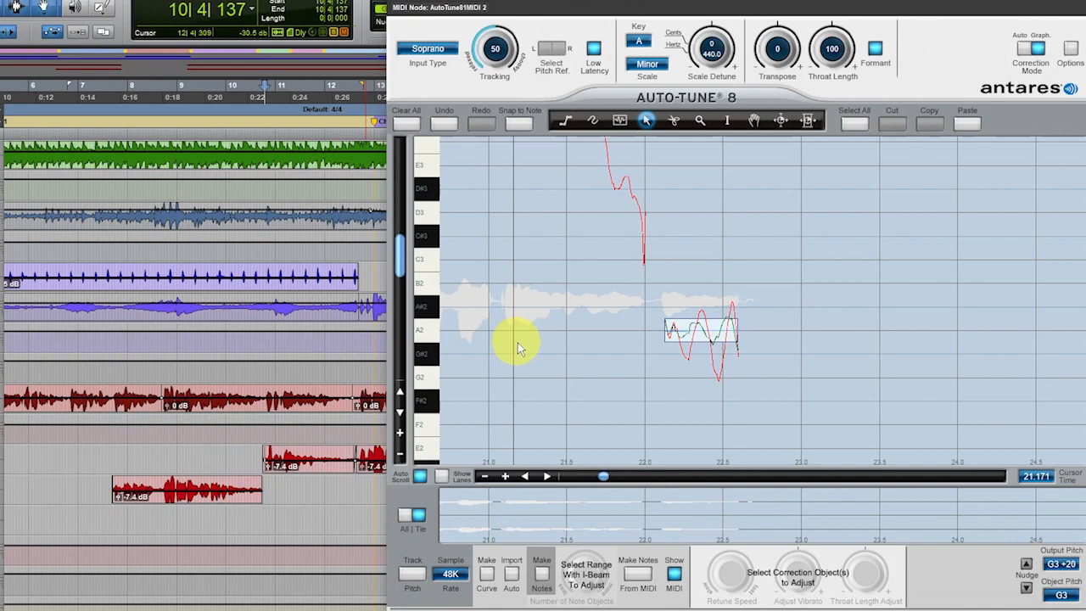
left_click(201, 455)
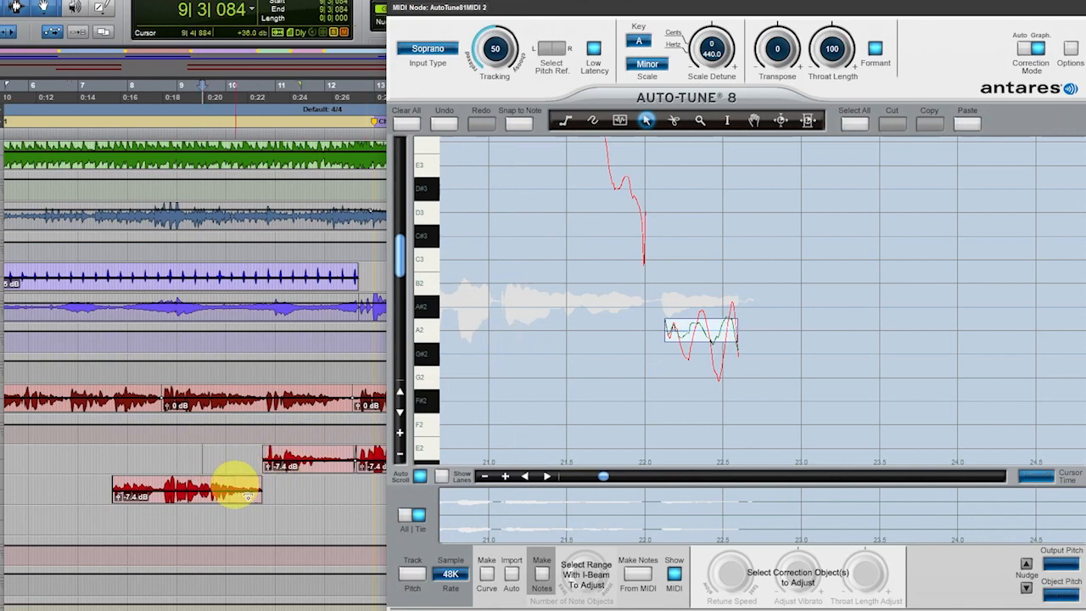
key("space")
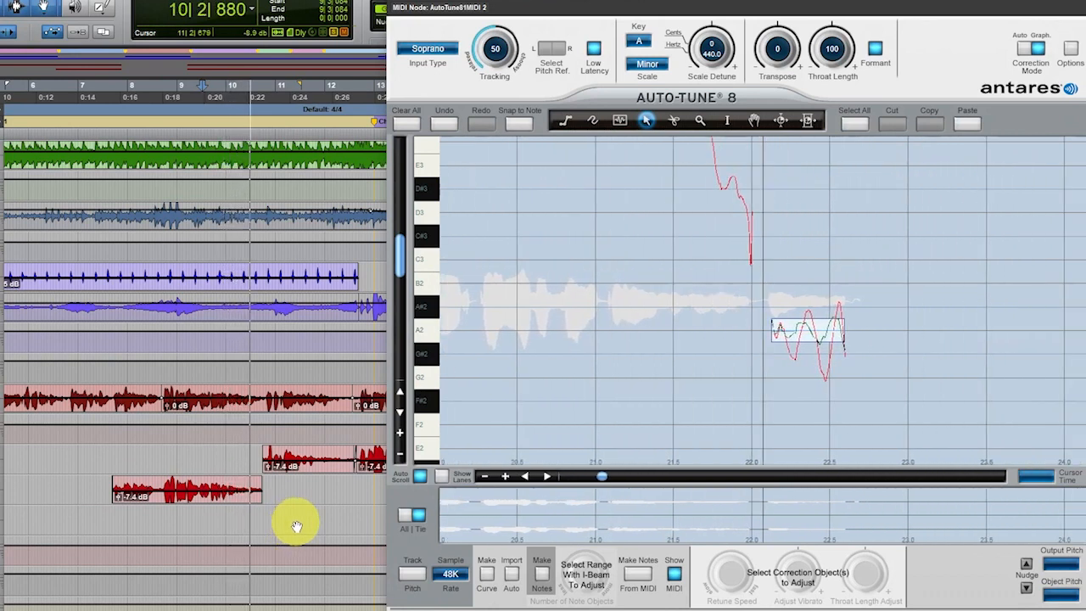
key("space")
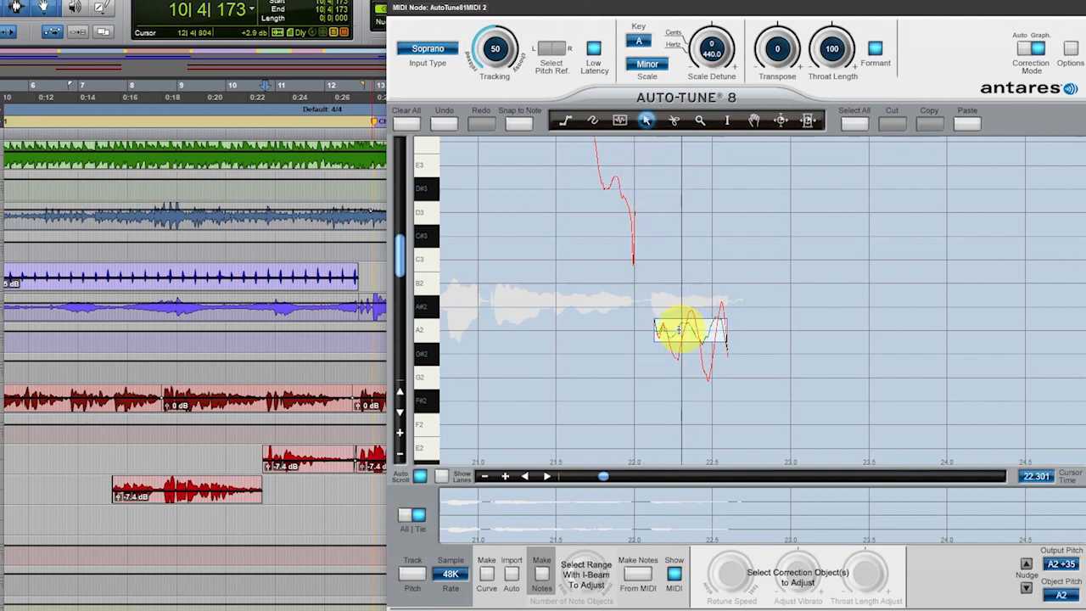
- Cut the final A2 note object and redraw it on A2 from about 22.1 to 22.7 with Snap to Note enabled
left_click(682, 329)
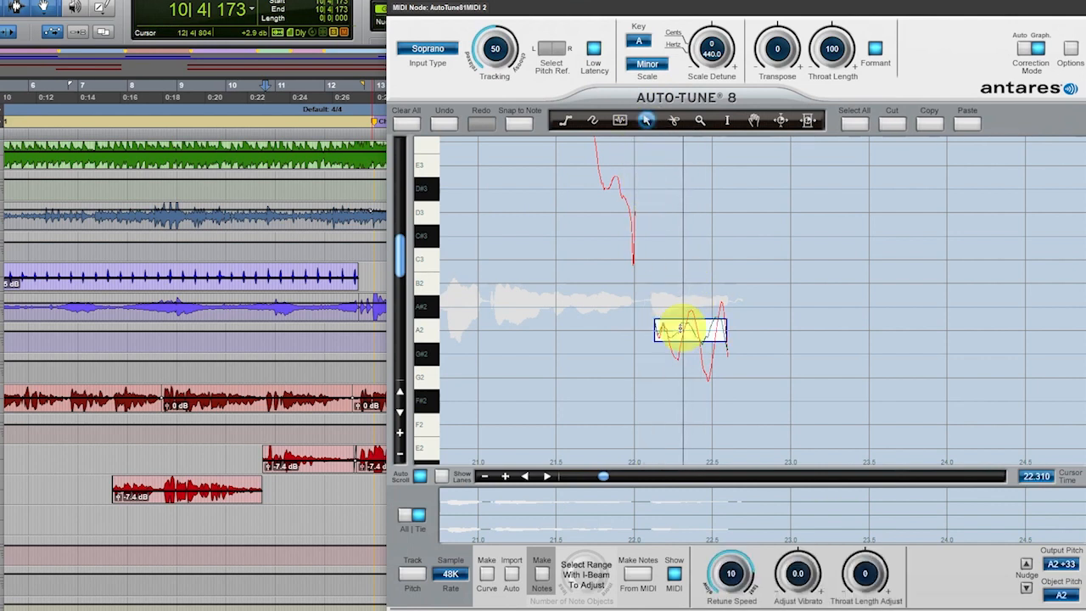
left_click(890, 127)
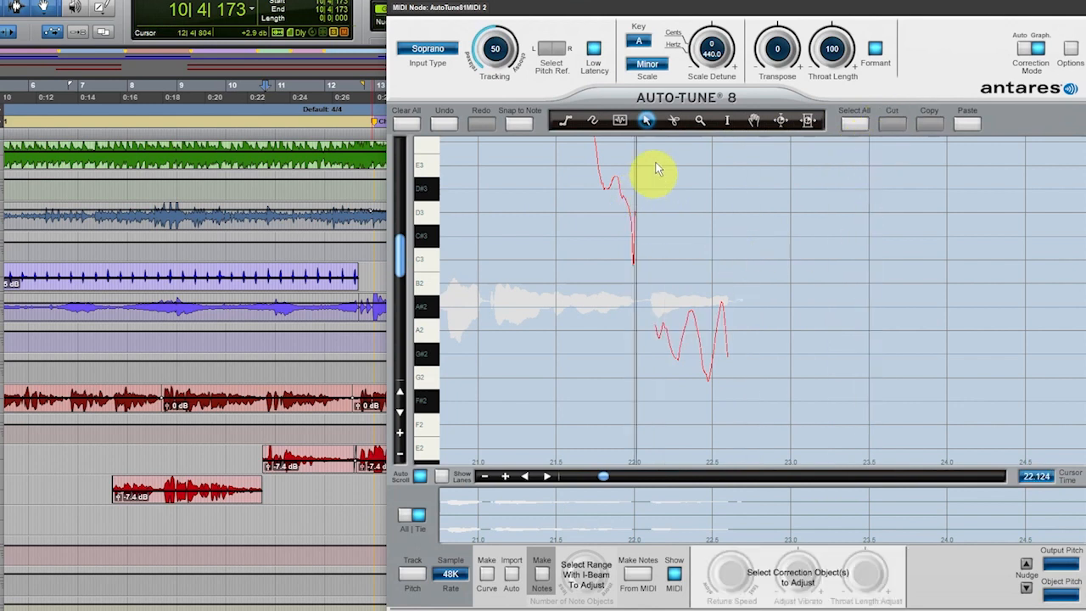
left_click(620, 124)
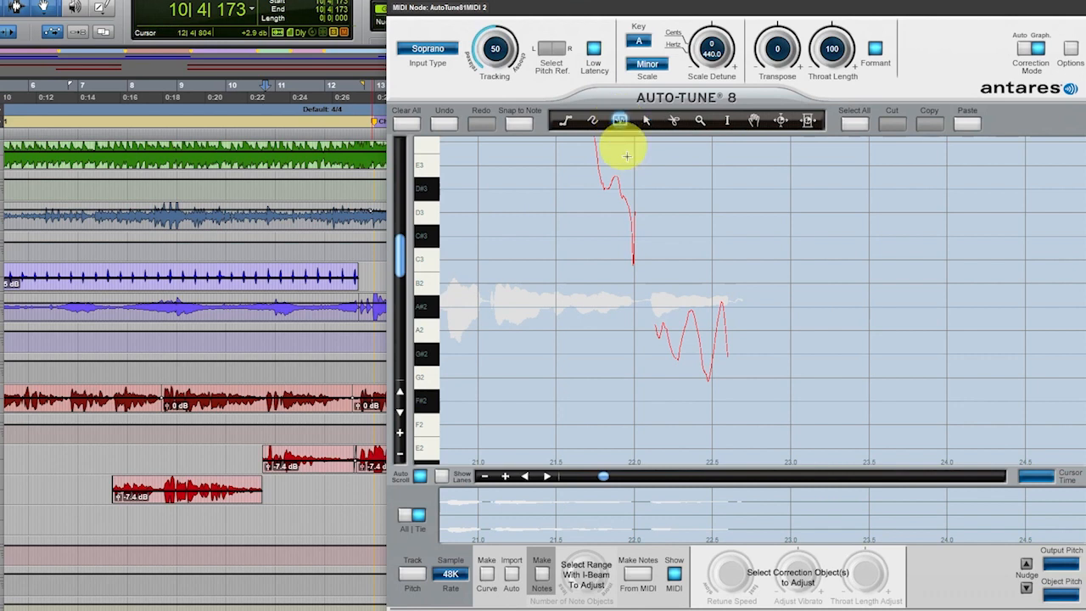
left_click(521, 124)
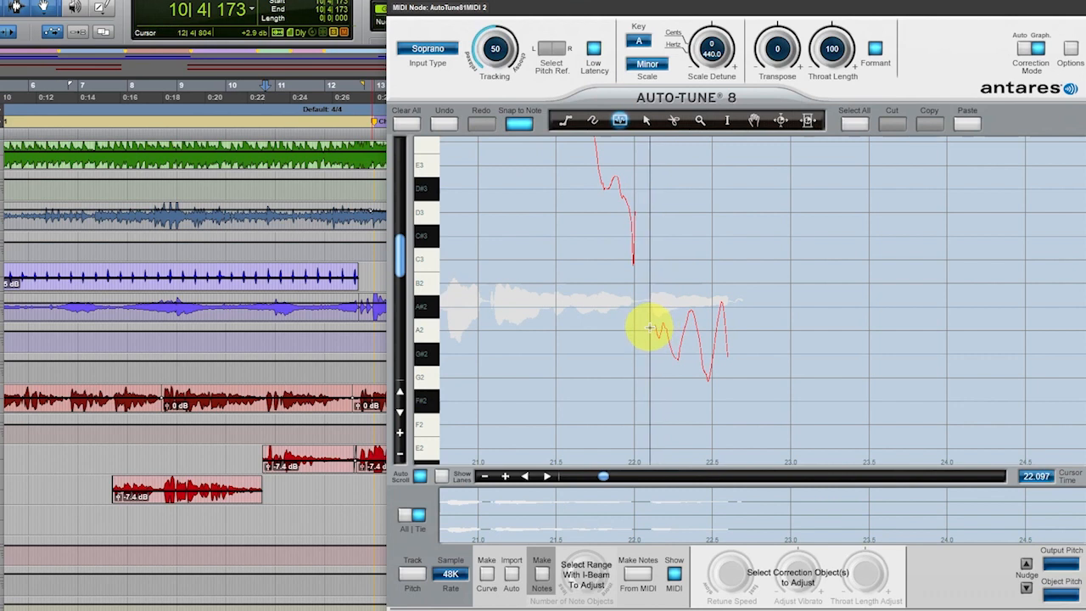
left_click_drag(652, 325, 737, 330)
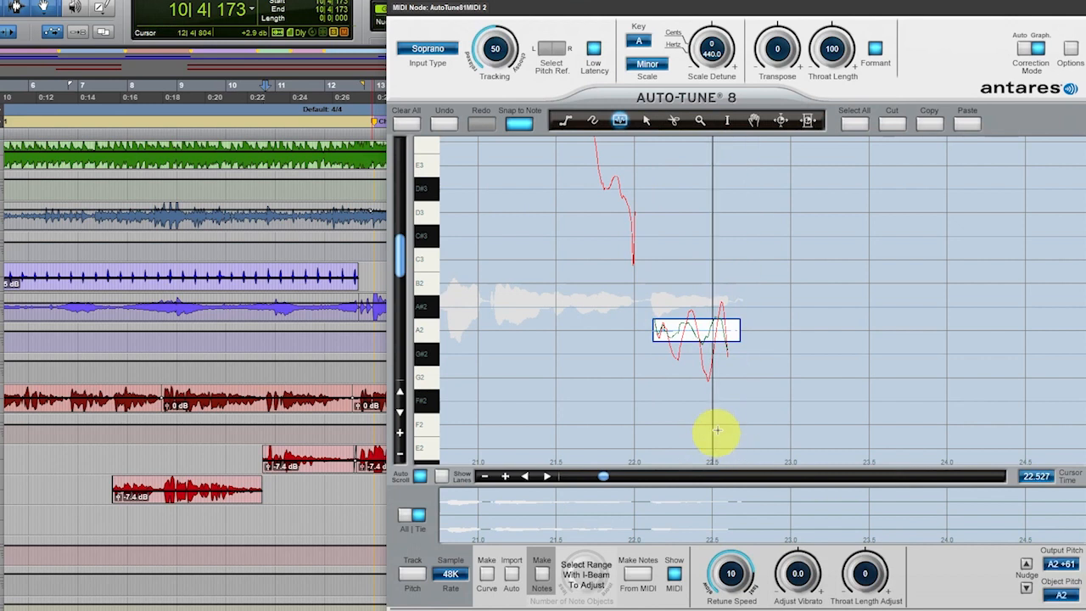
- Try the Retune Speed control on the final A2 note object and set its Adjust Vibrato to 4.9
left_click(647, 121)
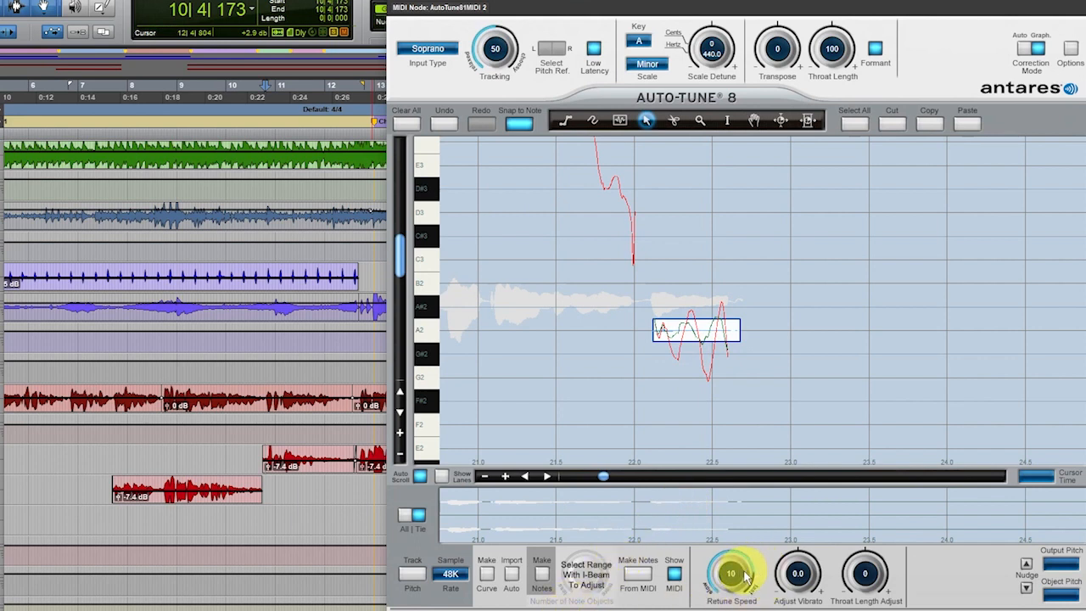
left_click_drag(745, 577, 750, 586)
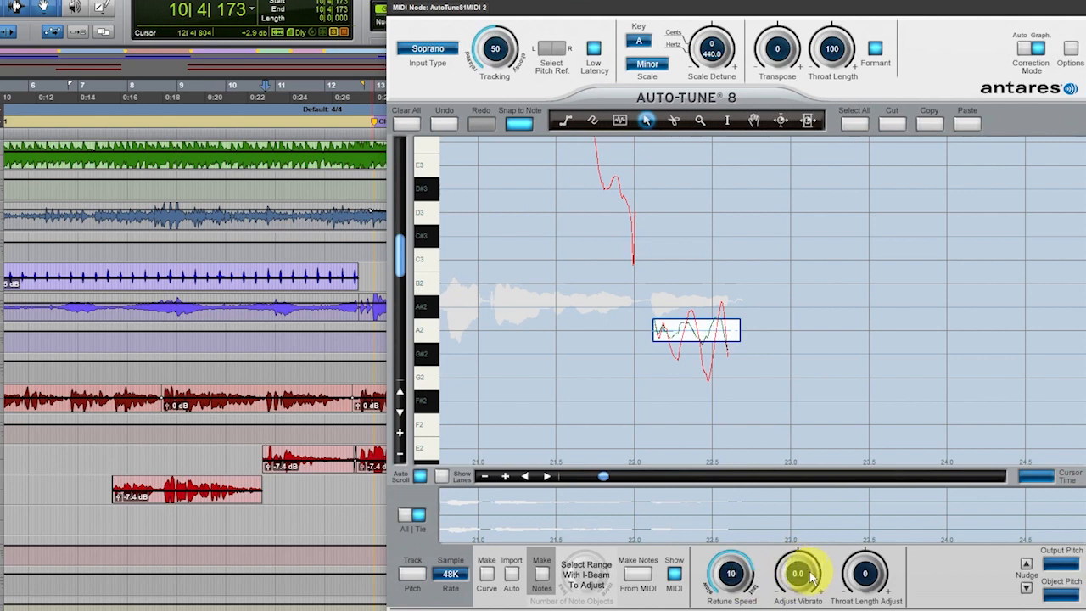
left_click_drag(813, 577, 822, 603)
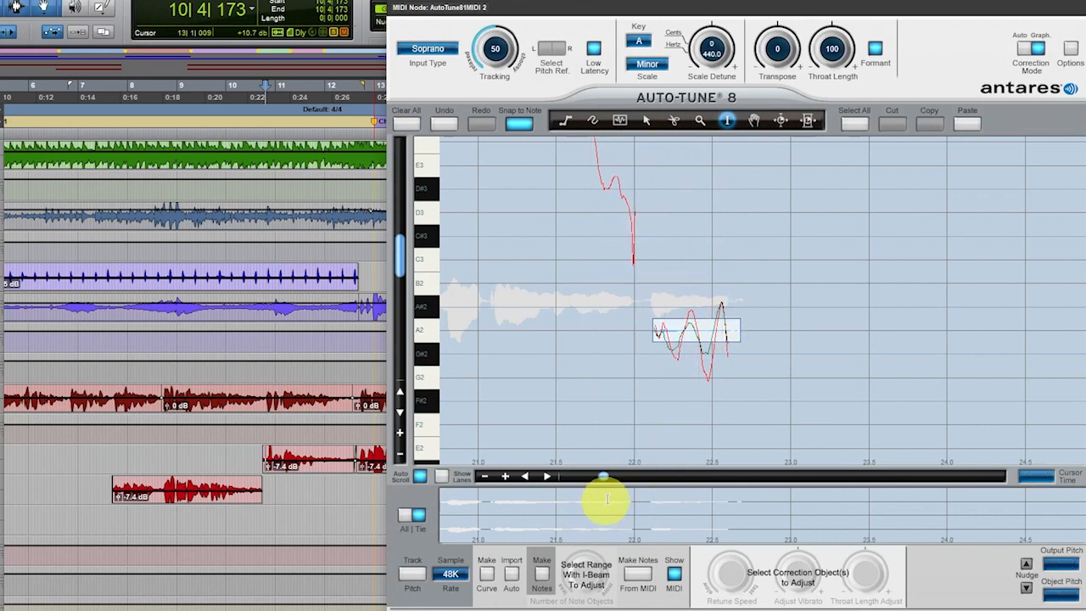
- Select the time range covering the entire vocal phrase, starting at about 15.6
left_click(486, 478)
left_click(400, 457)
left_click(400, 457)
left_click(485, 478)
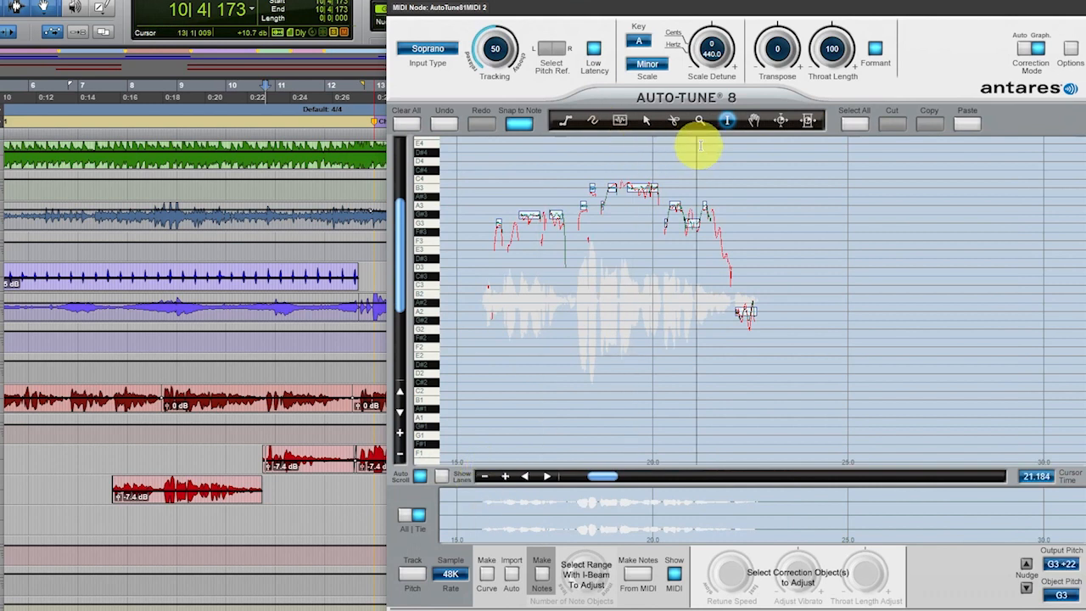
left_click(647, 123)
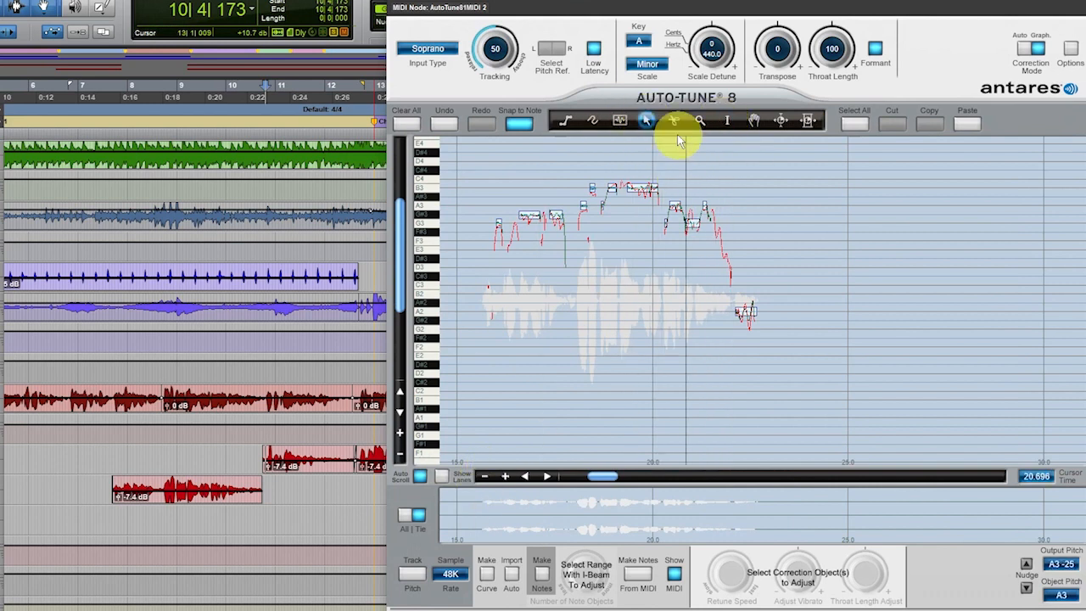
left_click(728, 123)
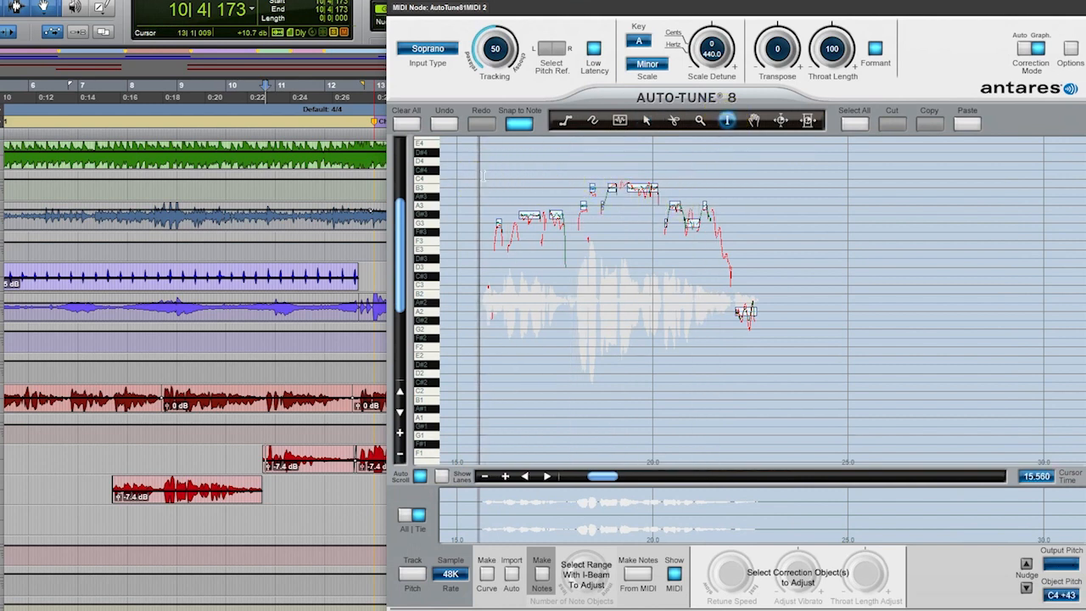
left_click_drag(477, 174, 756, 233)
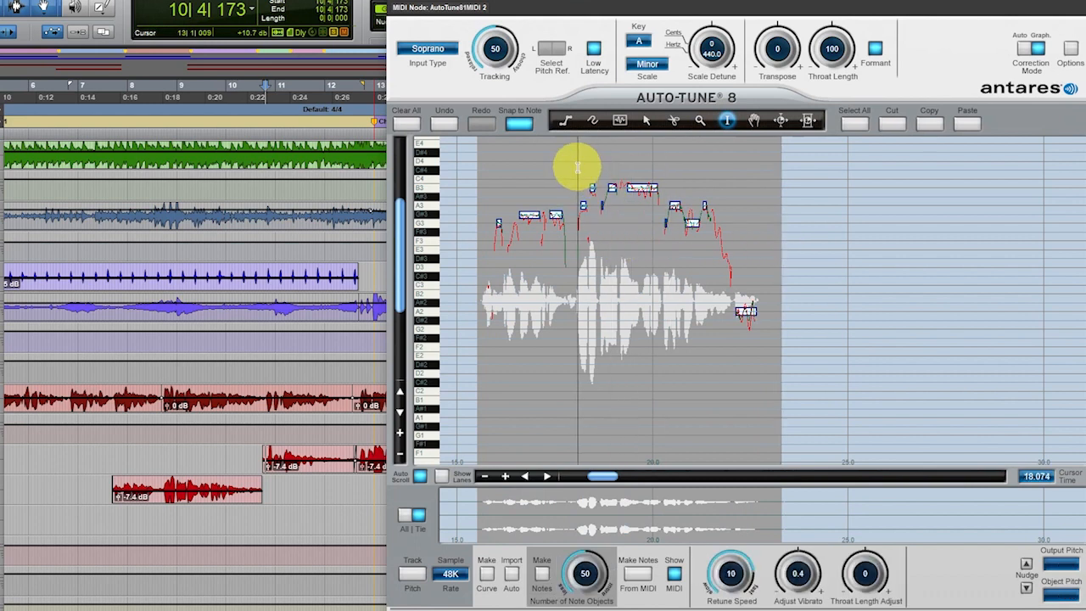
- Select the range from about 18.1 to 20.2, try 75 for Number of Note Objects, and return it to 50
left_click(580, 167)
left_click_drag(581, 168, 661, 182)
left_click(669, 314)
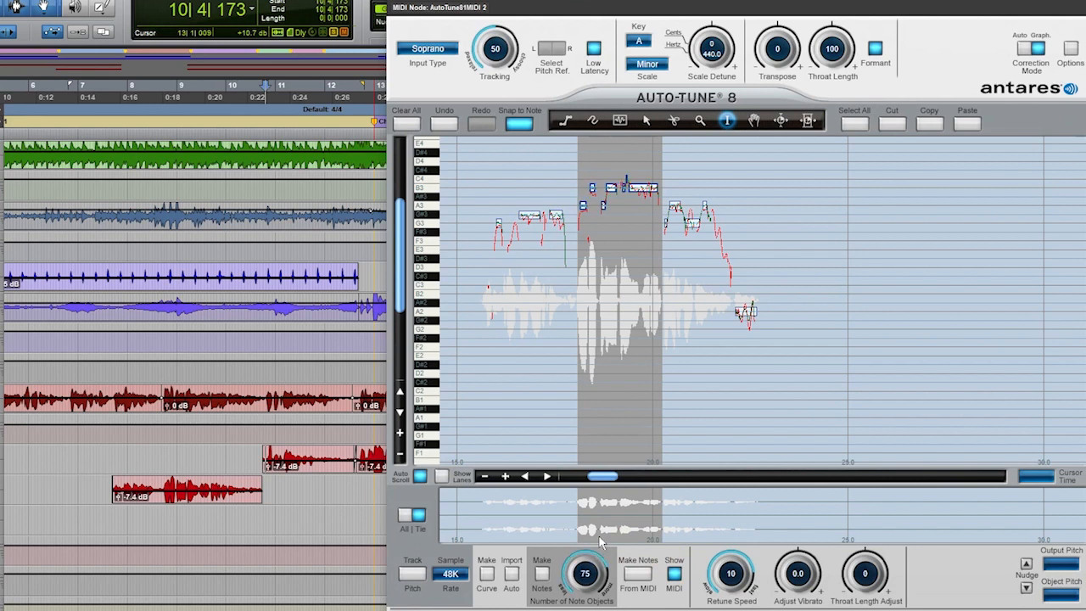
left_click_drag(583, 444, 591, 512)
left_click_drag(590, 536, 590, 534)
left_click(613, 588)
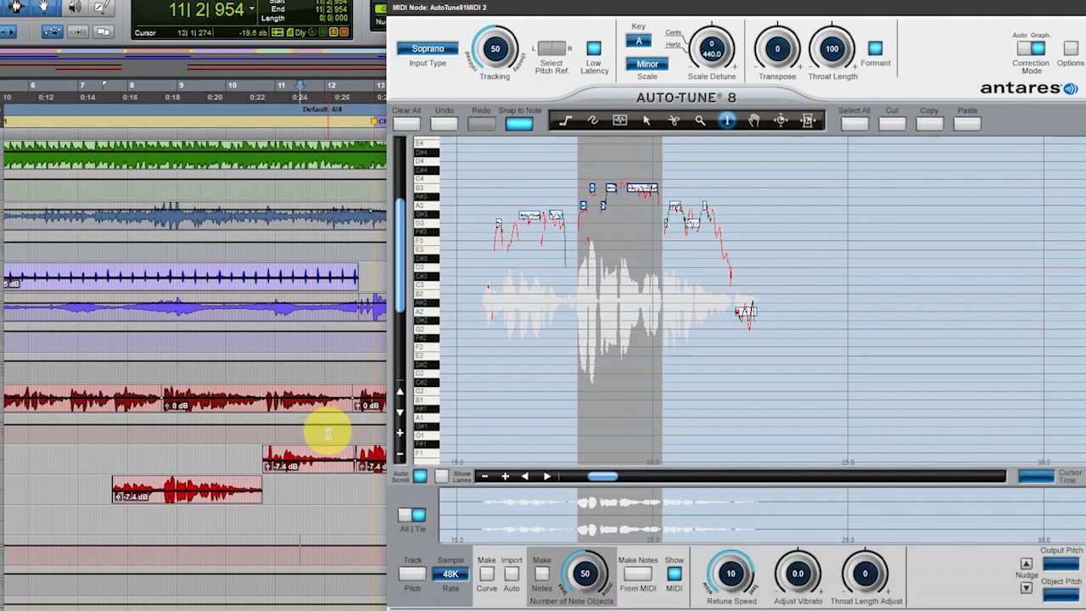
- Play the corrected vocal phrase through from around bar 7 to its last note
left_click(107, 458)
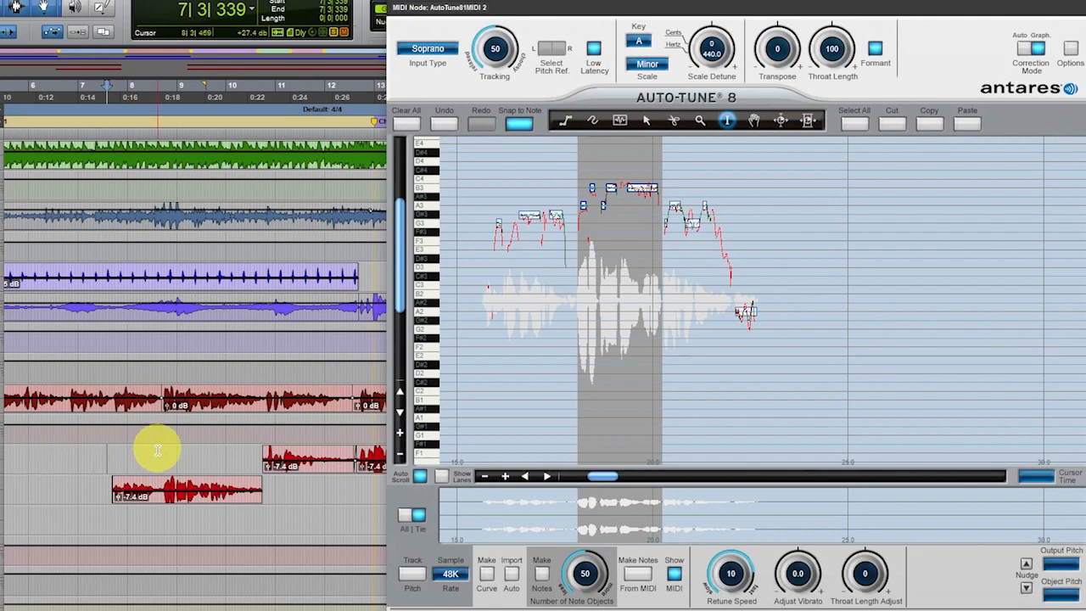
key("space")
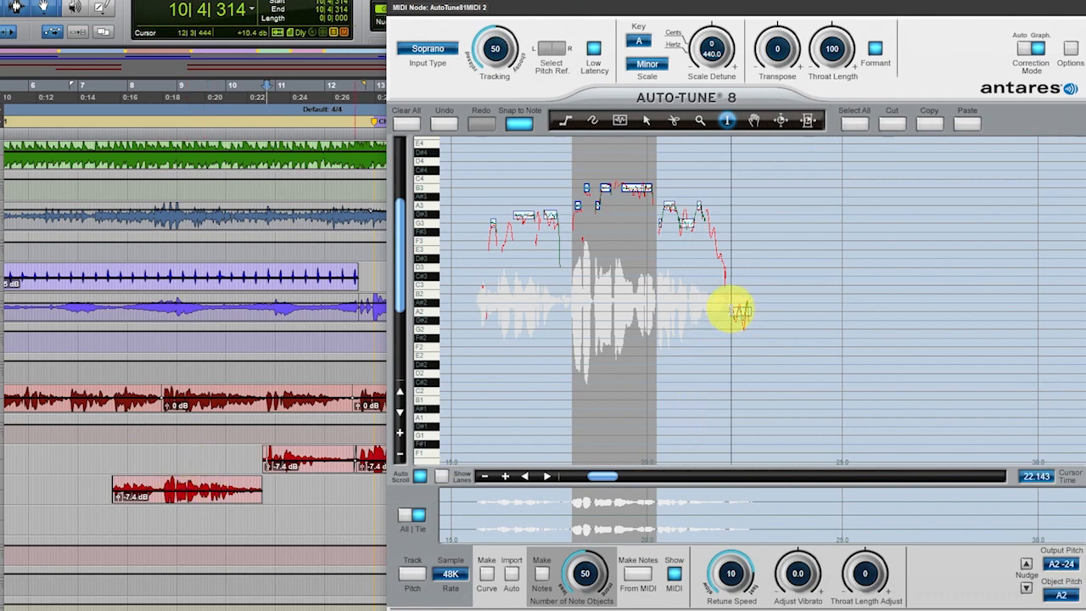
left_click(104, 459)
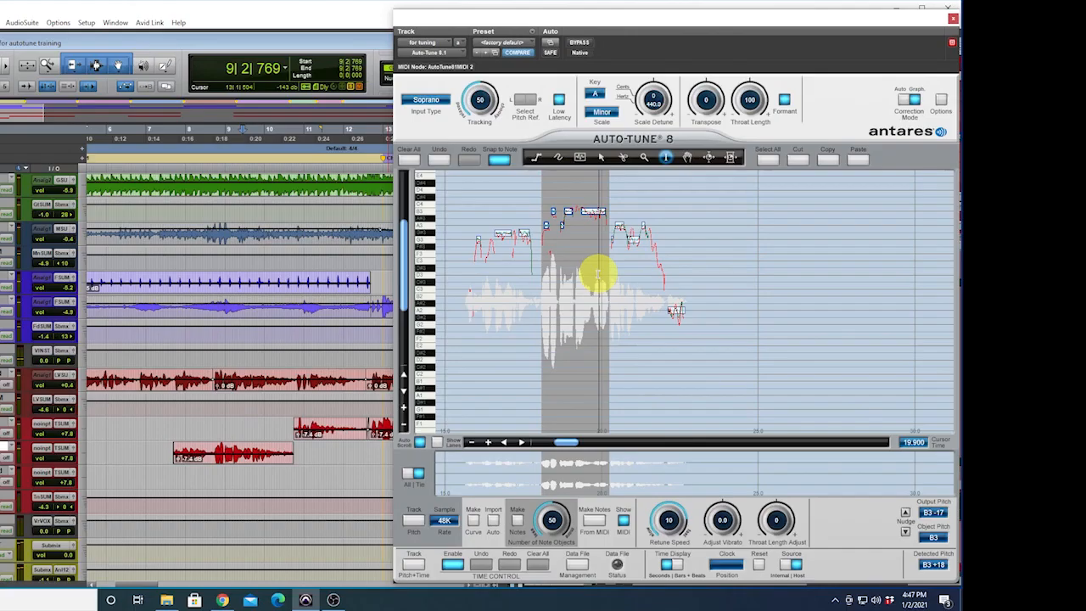
- Clear the range selection and move the final A2 note object near 22.3 up to C3
left_click(490, 443)
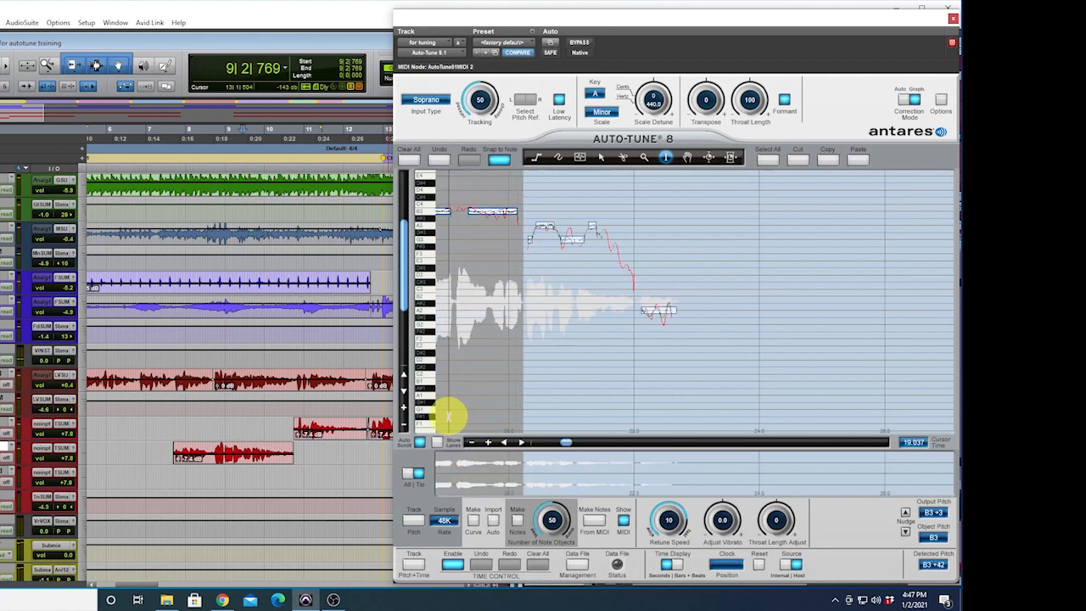
left_click(404, 408)
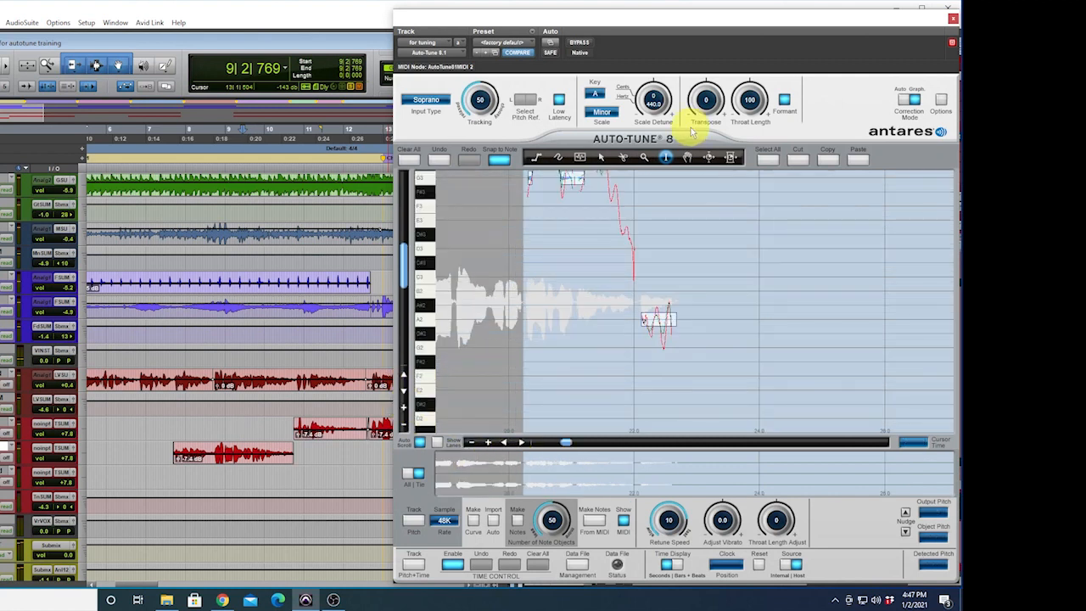
left_click(663, 244)
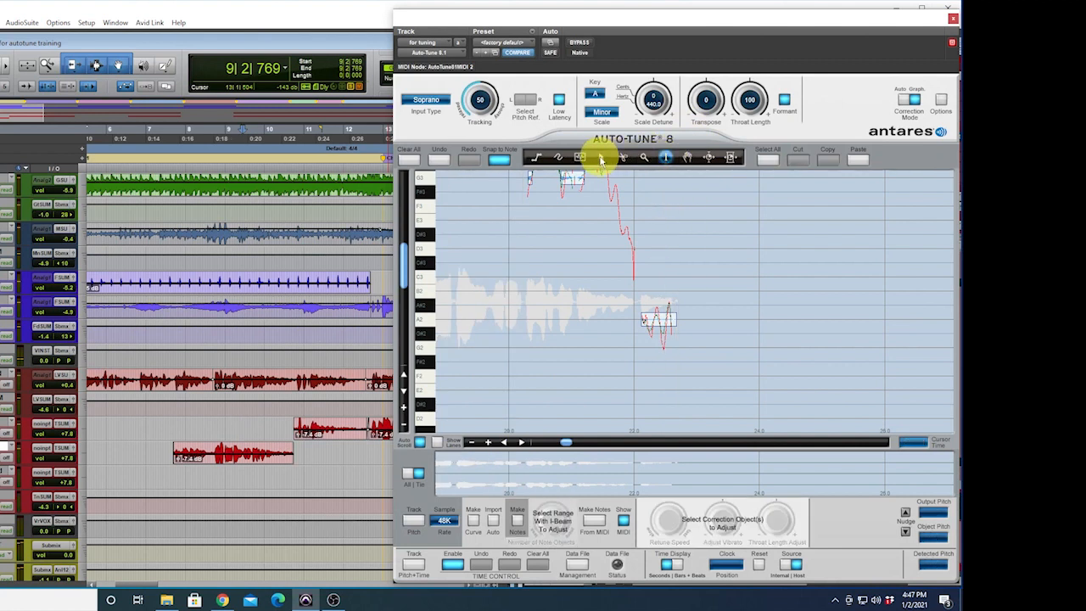
left_click(601, 159)
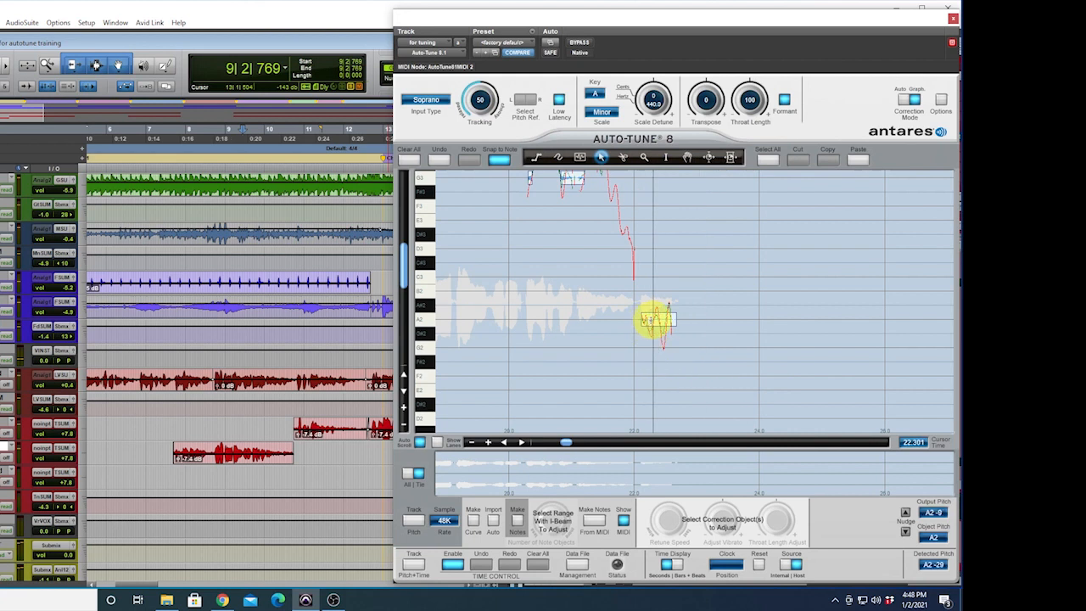
left_click_drag(656, 319, 656, 279)
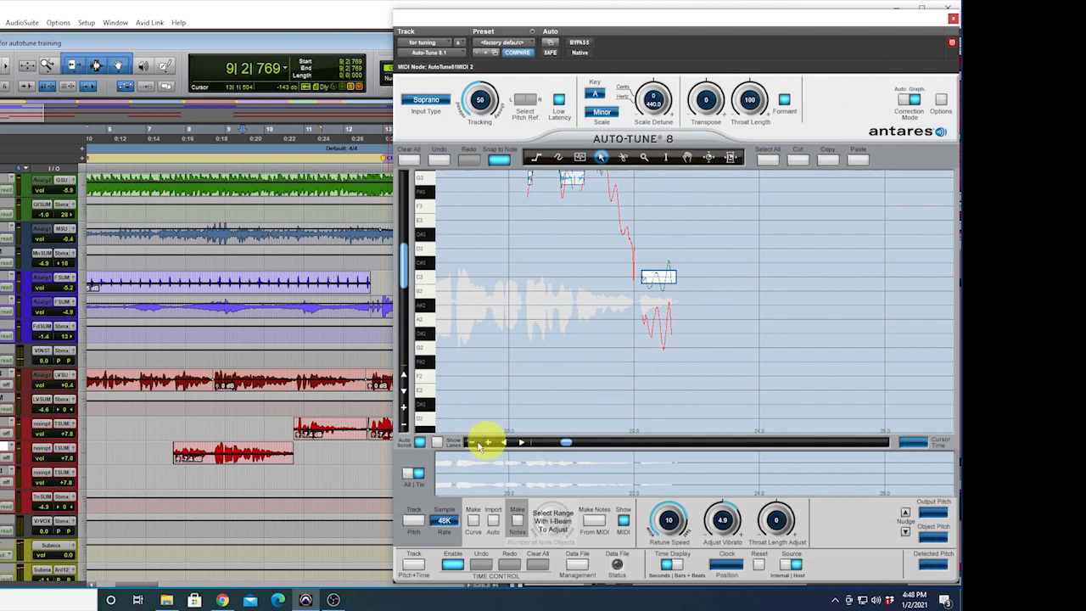
- Play the end of the phrase from around bar 9 to audition the last note moved to C3
left_click(245, 427)
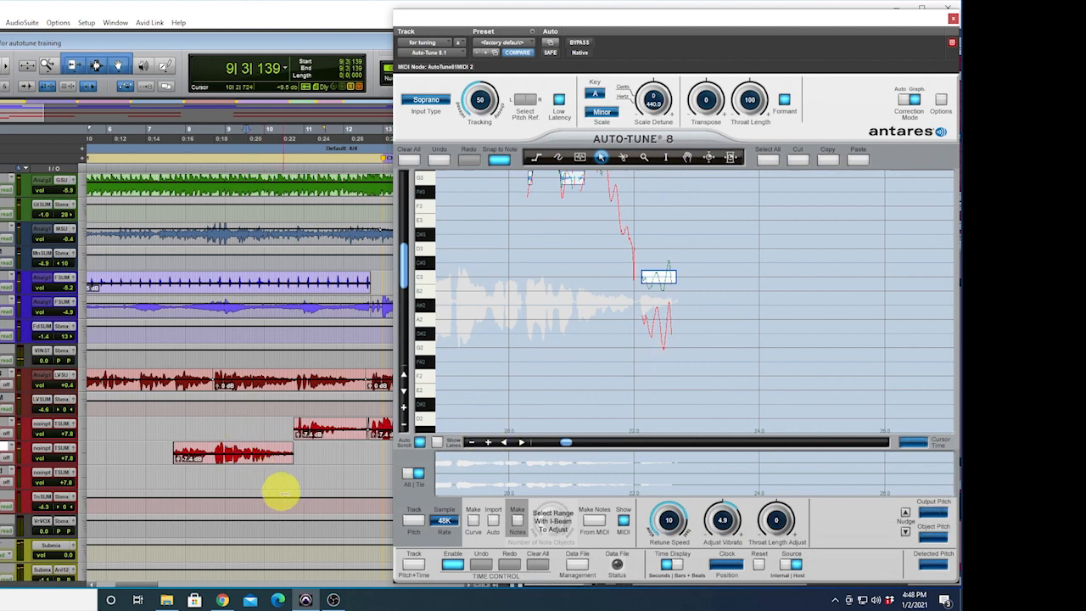
key("space")
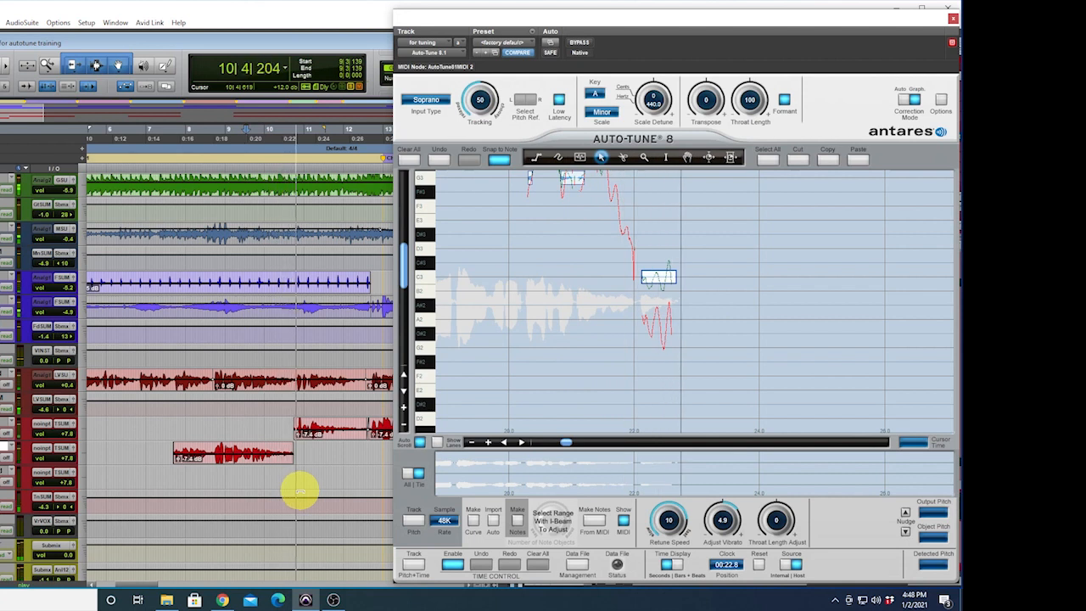
key("space")
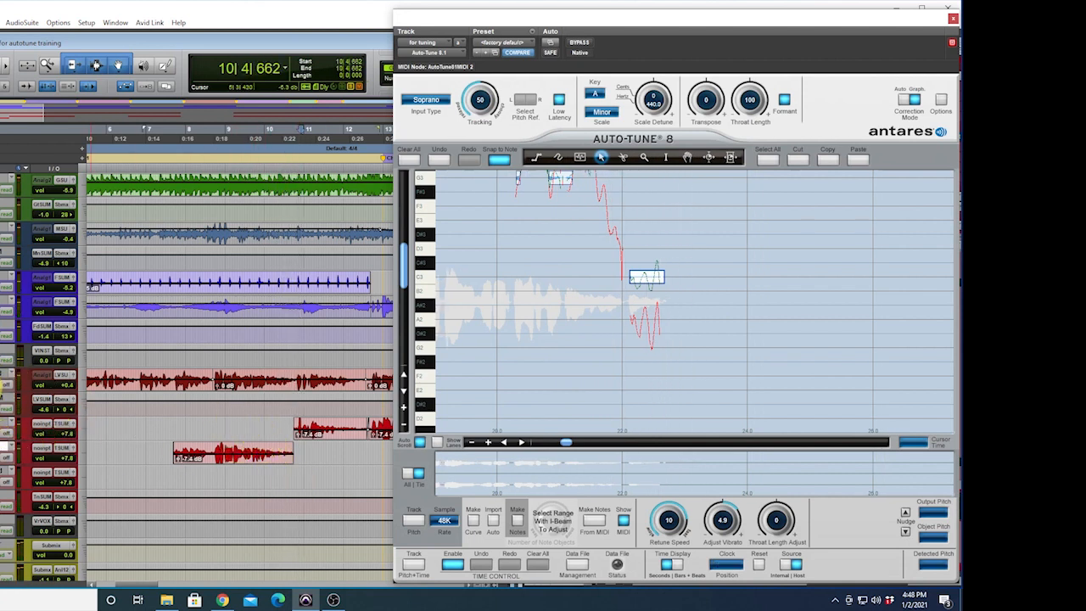
left_click(235, 419)
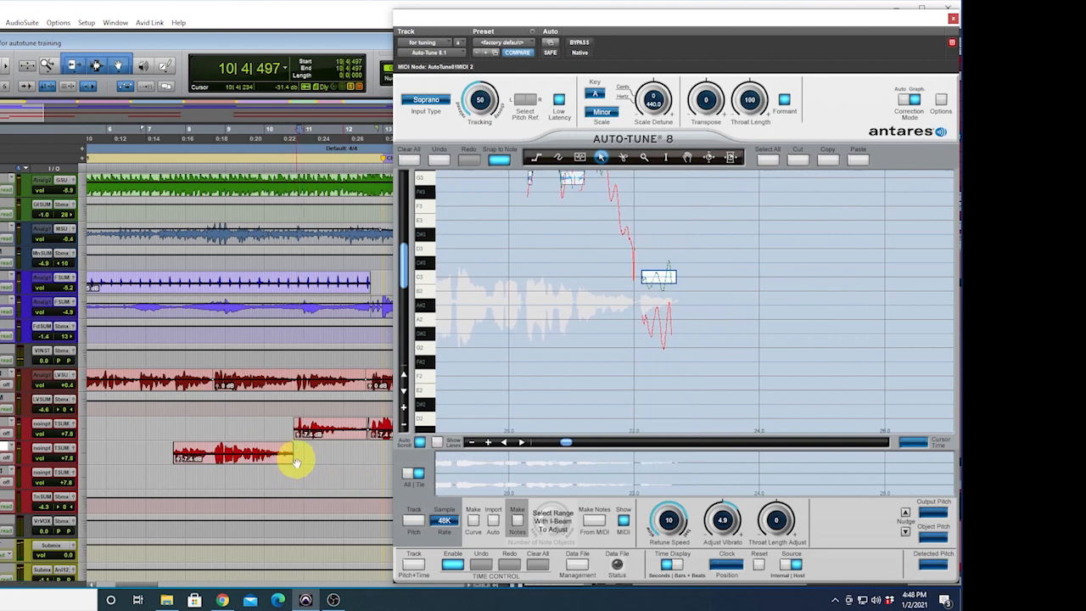
- Replay the phrase's ending several times from around bar 9, and play the whole phrase once more from around bar 7
left_click(241, 429)
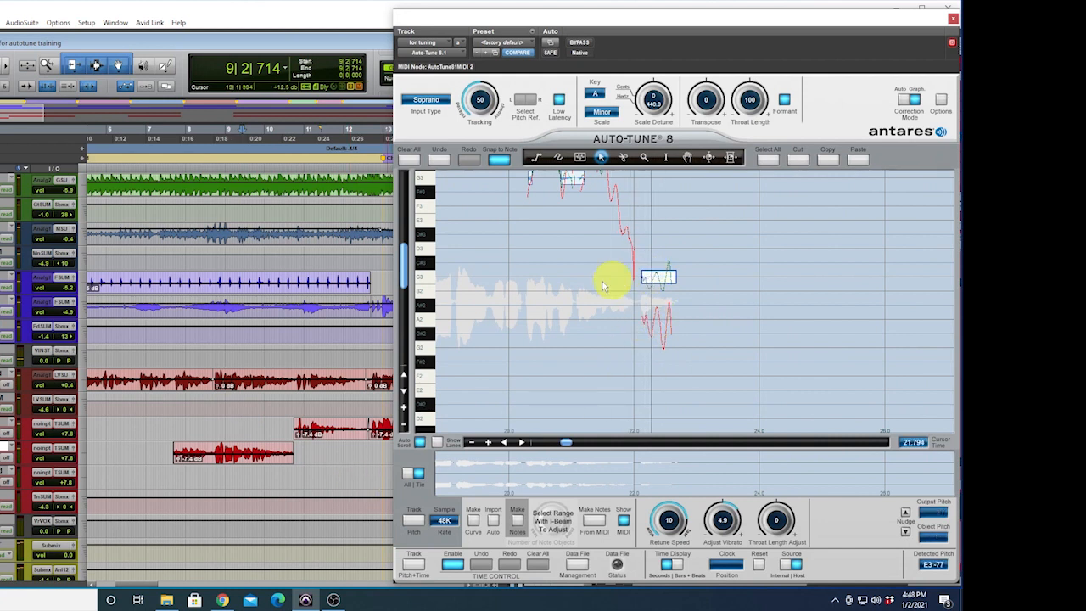
left_click(244, 422)
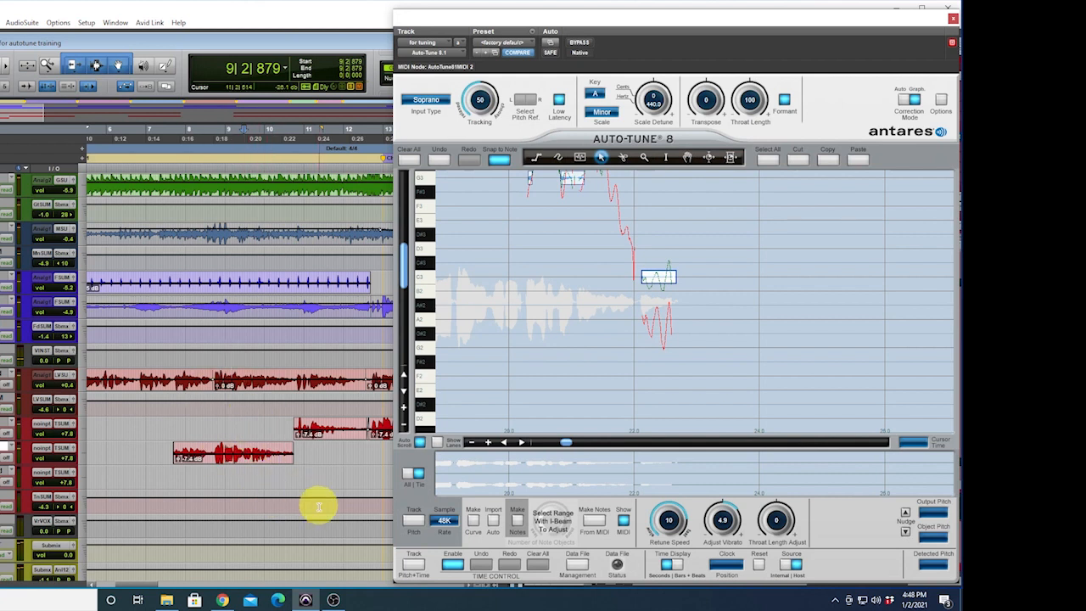
key("space")
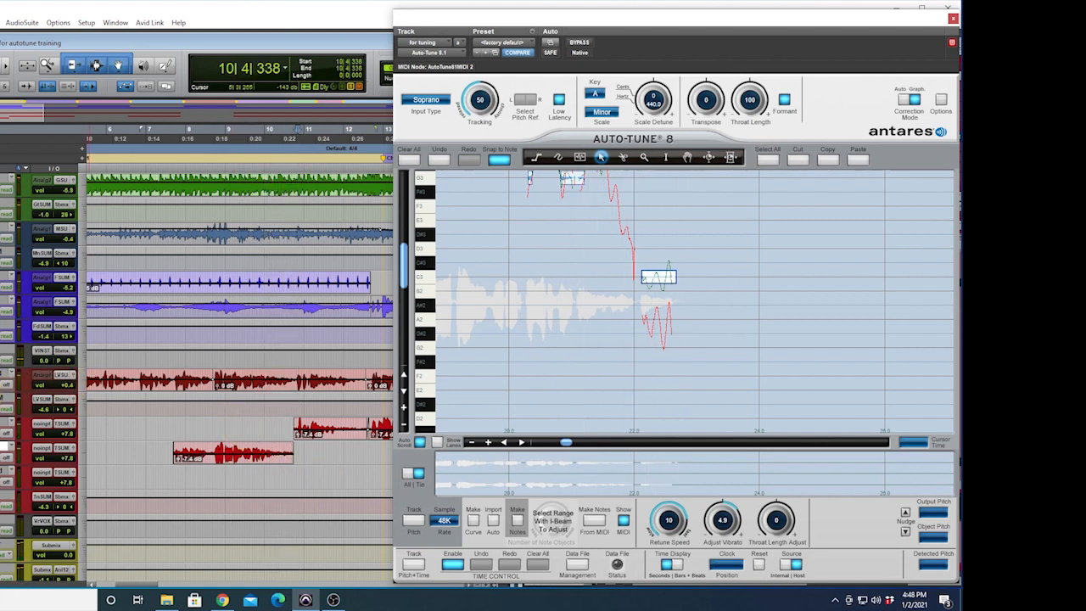
left_click(249, 413)
key("space")
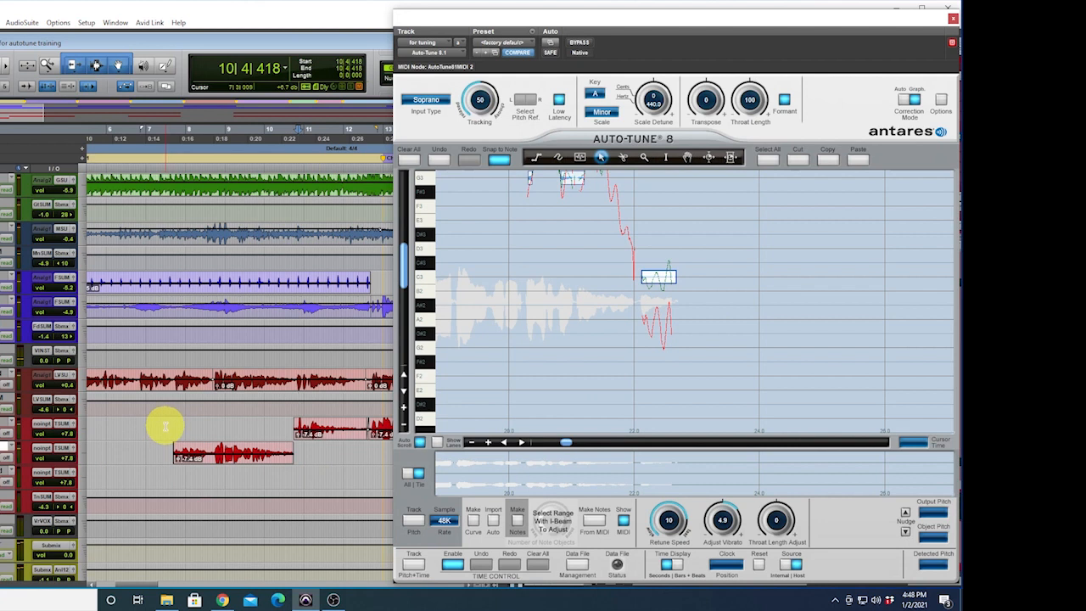
left_click(164, 425)
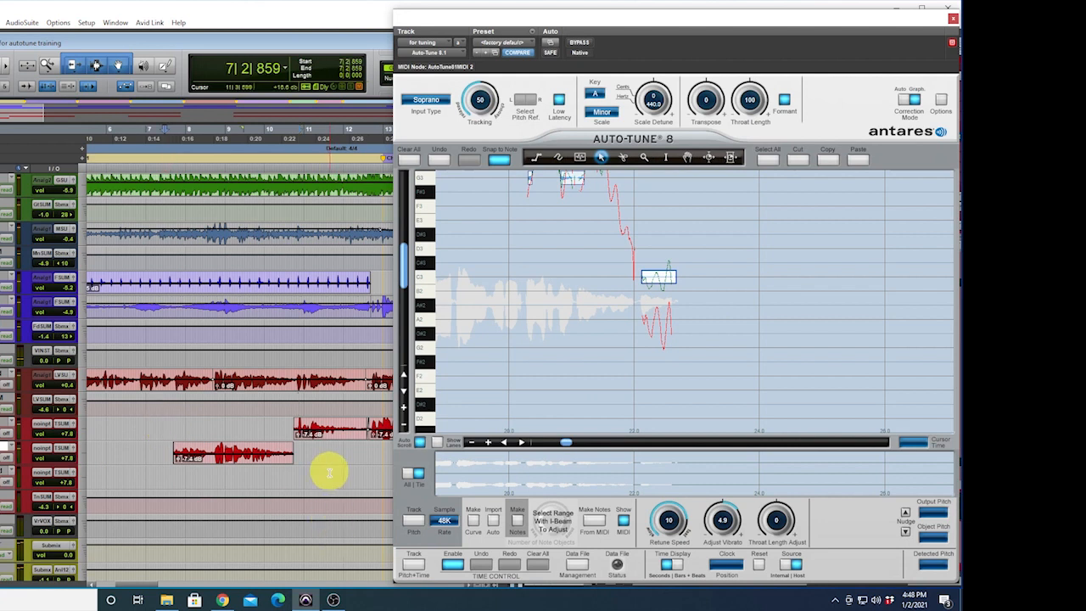
key("space")
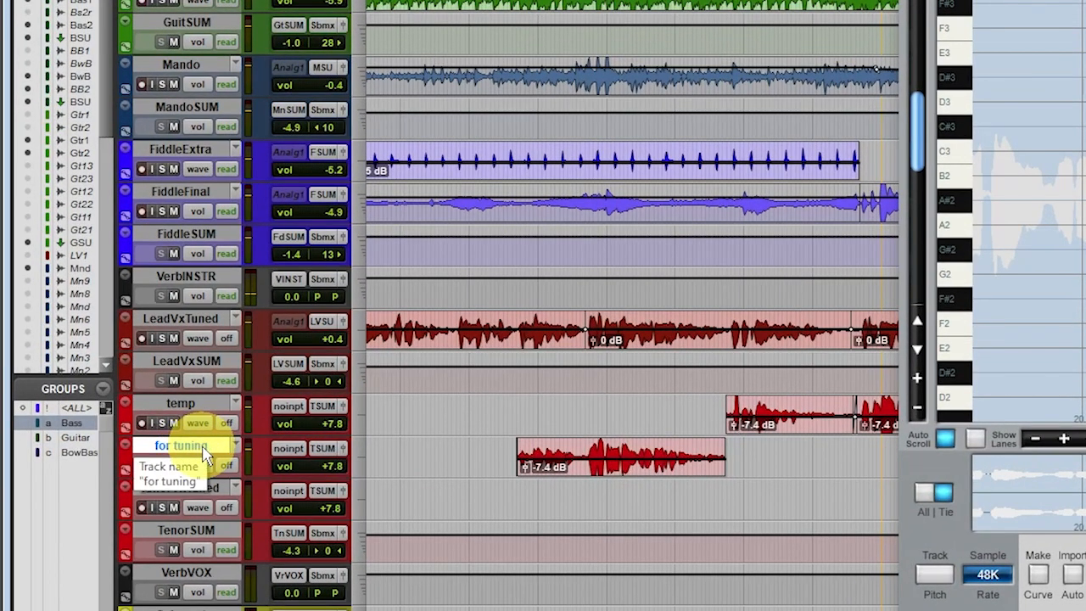
- Commit the "for tuning" track offline with Consolidate Clips and Sends enabled and Source Tracks set to Do Nothing
right_click(204, 456)
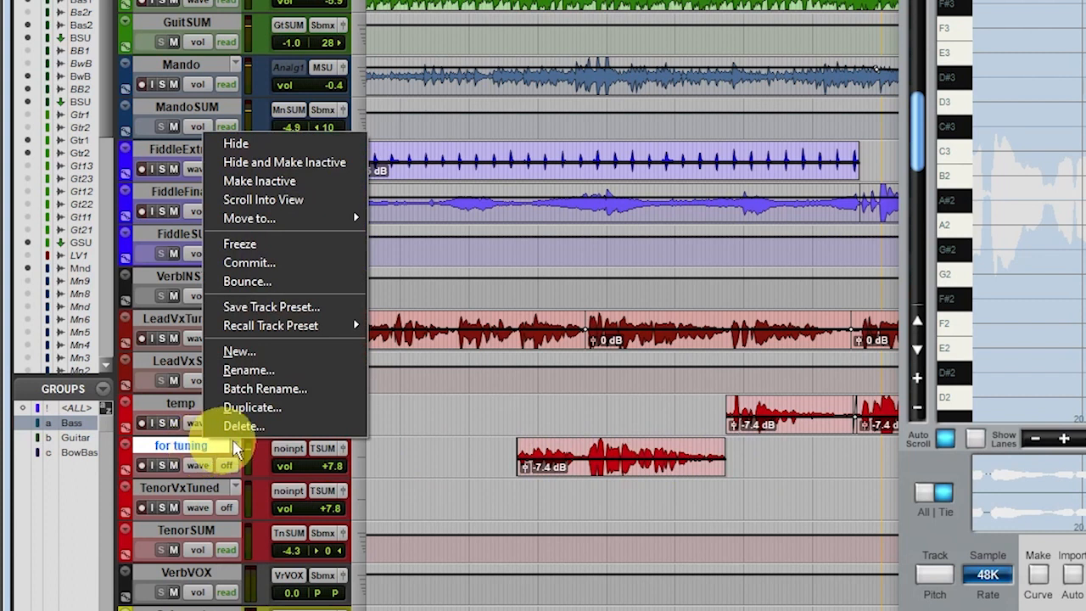
left_click(276, 271)
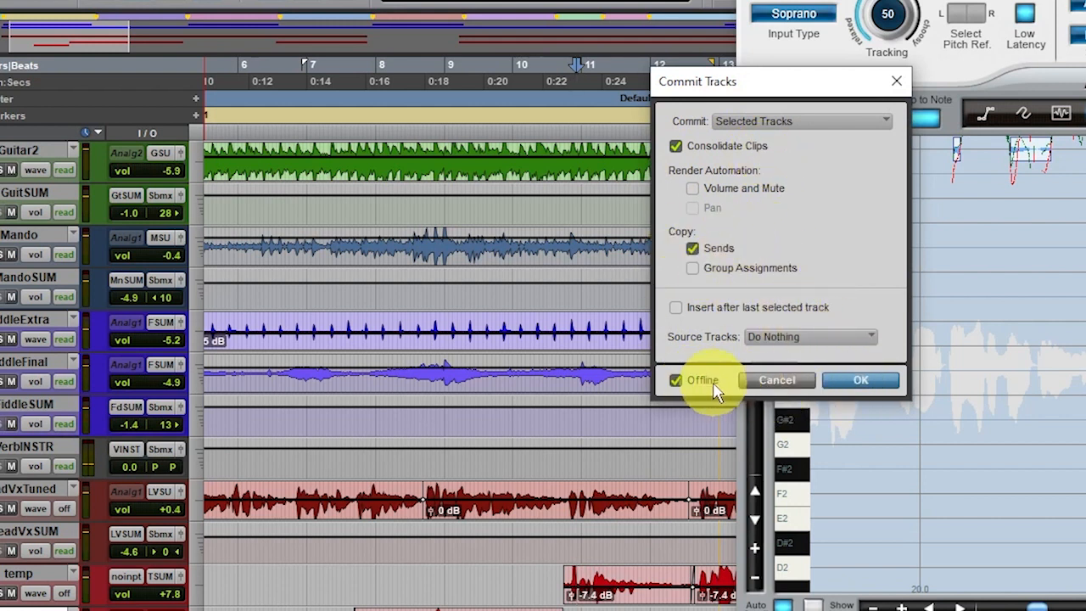
left_click(861, 381)
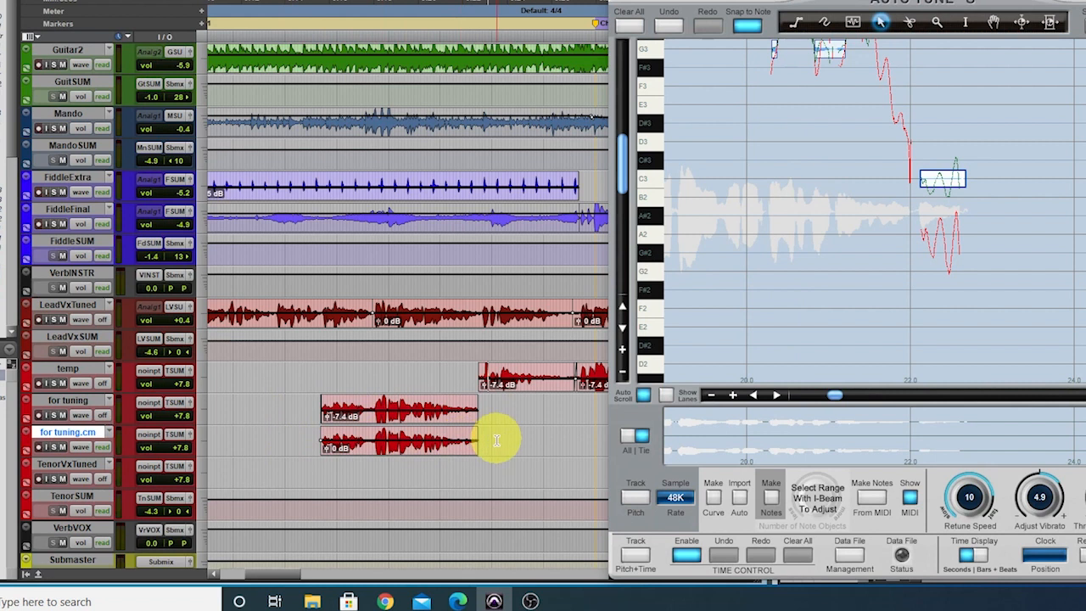
- Move the committed clip from "for tuning.cm" to the TenorVxTuned track at the same time position and delete the emptied "for tuning.cm" track
left_click(386, 450)
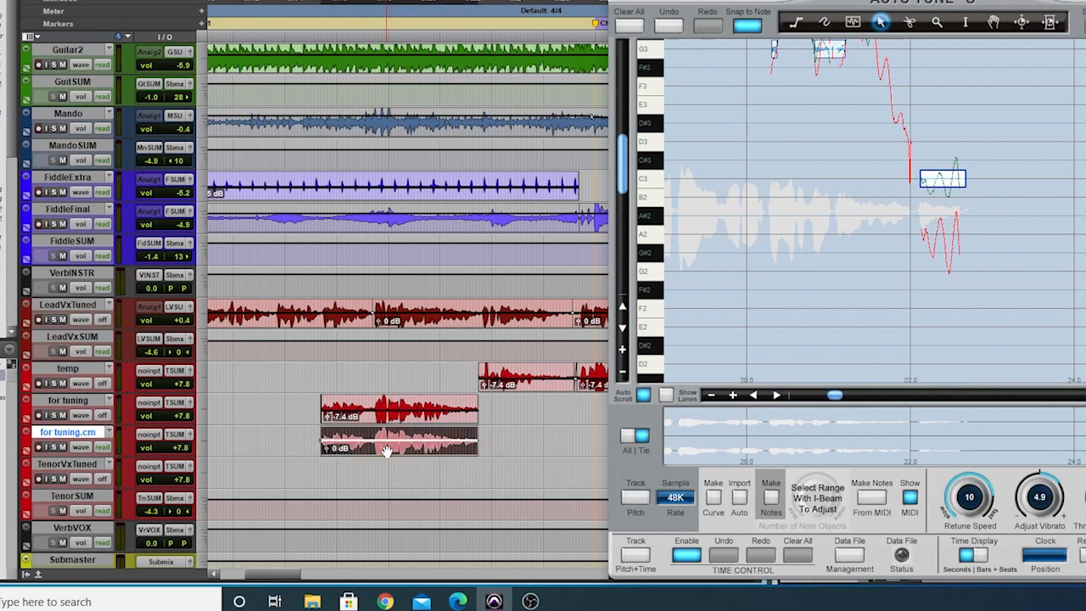
left_click_drag(386, 450, 393, 473)
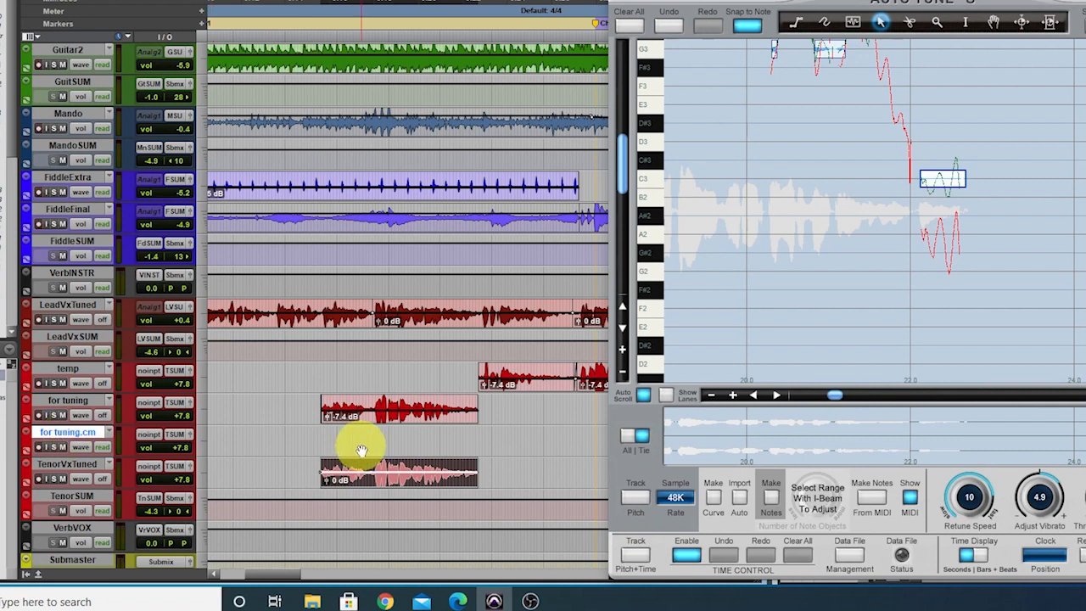
right_click(78, 435)
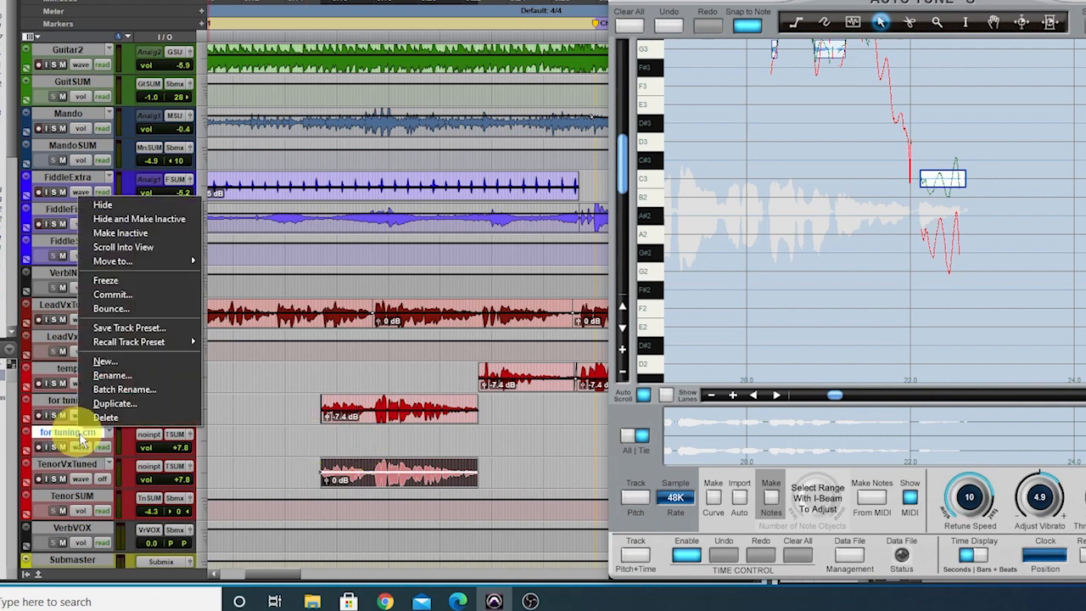
left_click(106, 416)
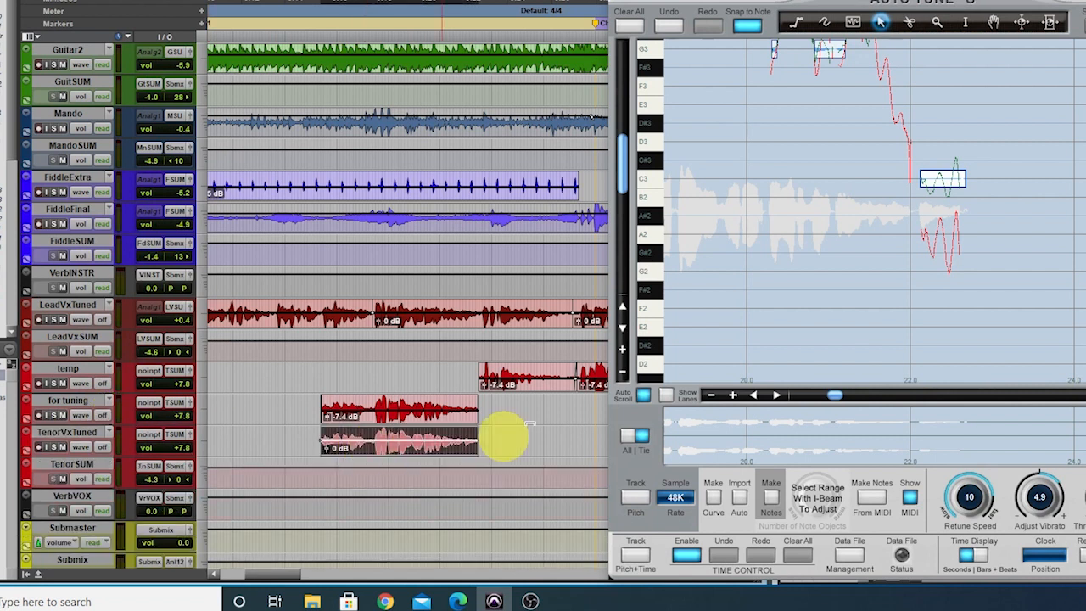
- Delete the original untuned clip from the "for tuning" track
left_click(433, 408)
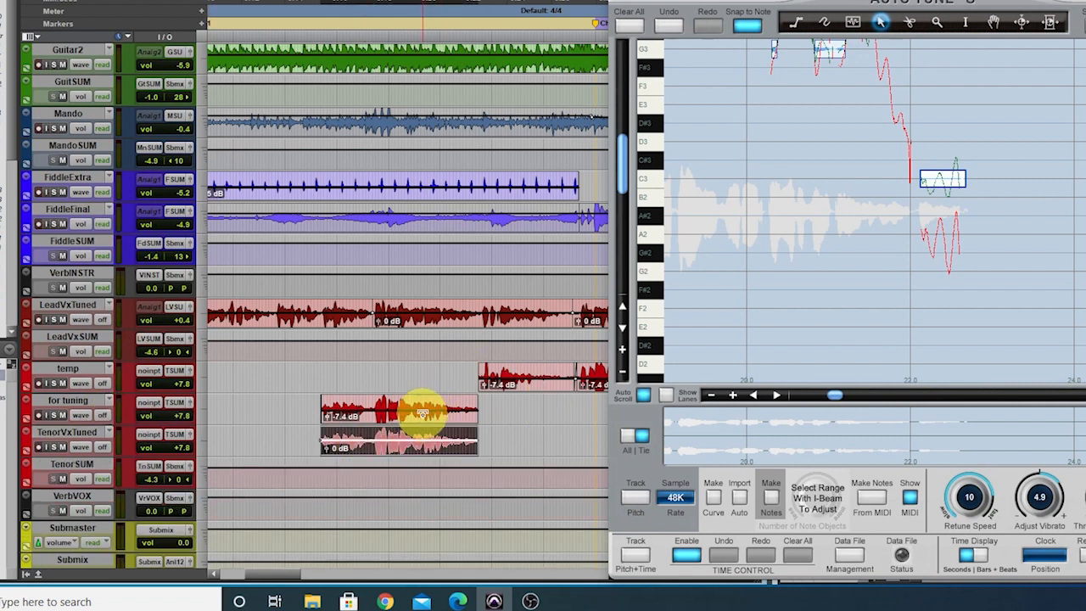
left_click(422, 415)
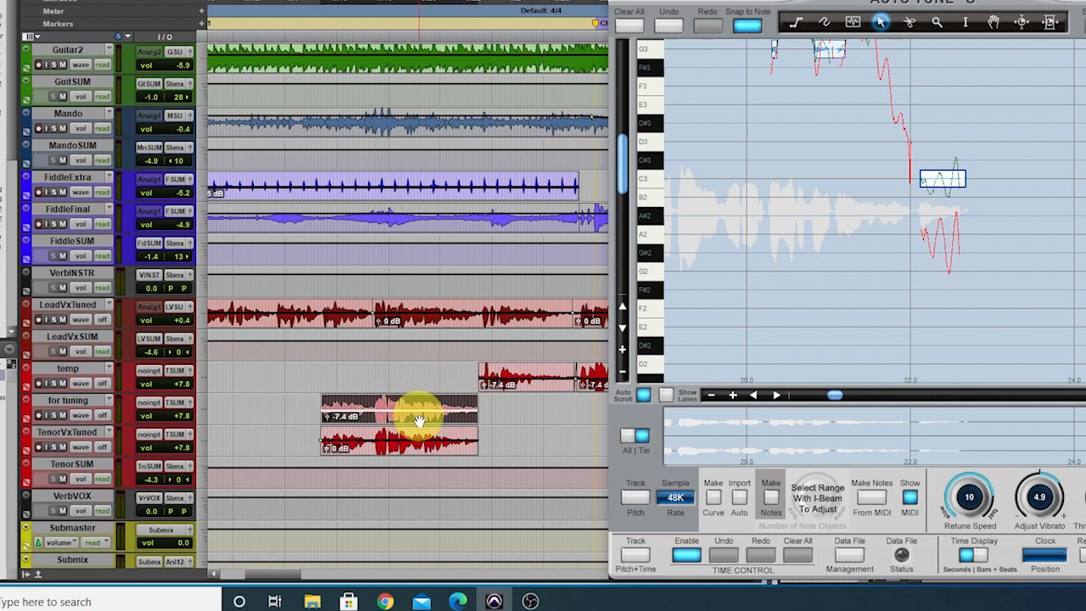
key("Delete")
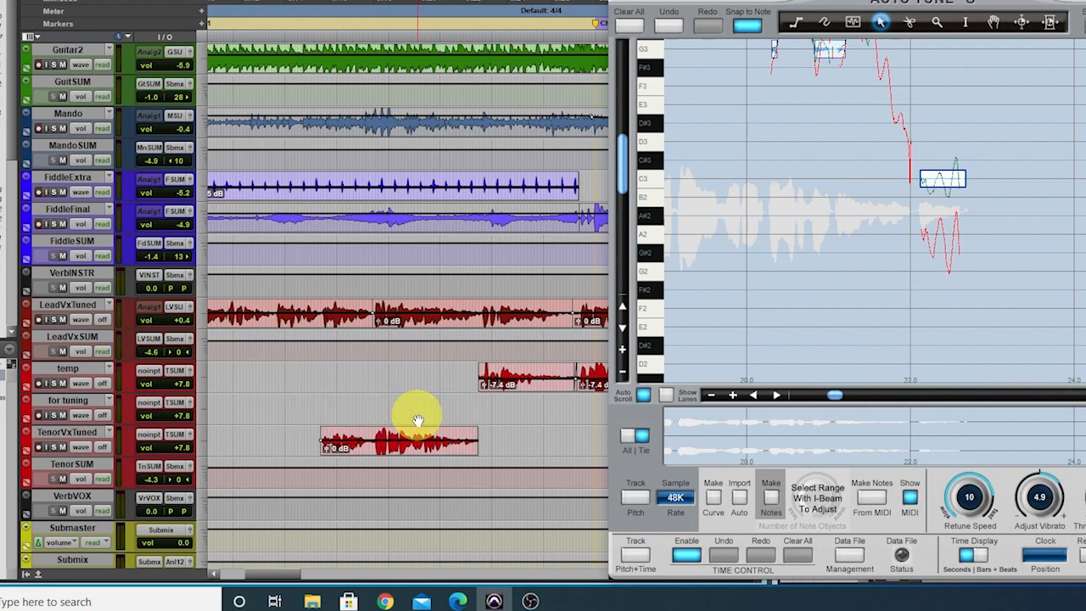
- Move the next two tenor clips from the "temp" track to the "for tuning" track, keeping their time positions
left_click_drag(295, 582, 327, 577)
left_click(372, 375)
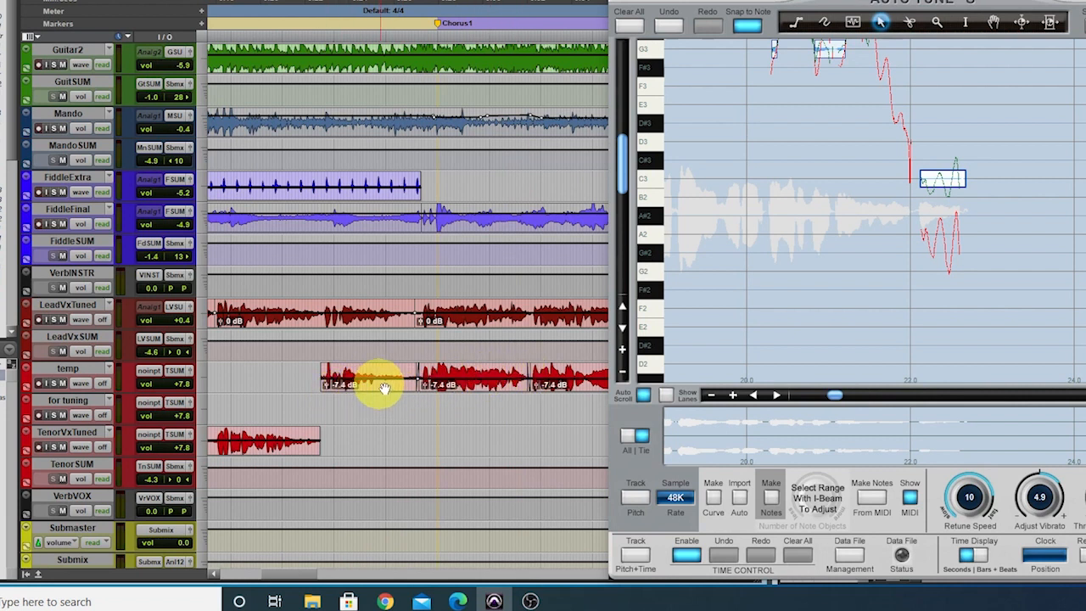
left_click_drag(402, 387, 402, 419)
left_click(441, 390)
left_click_drag(445, 389, 445, 420)
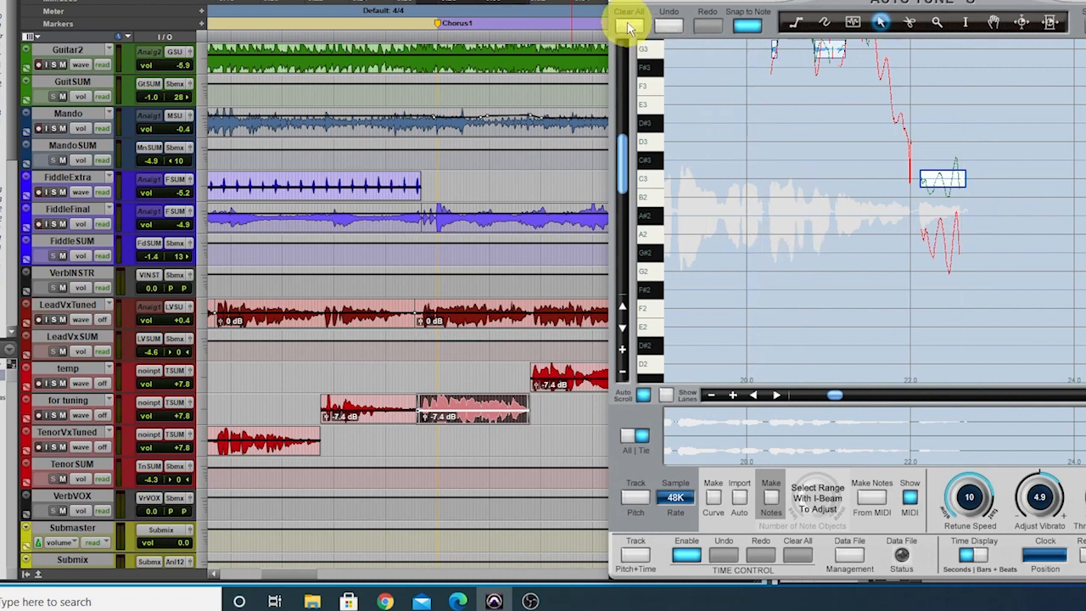
- Clear all Auto-Tune tracking and correction data, place the playback start just before the moved clips, and arm pitch tracking
left_click(630, 27)
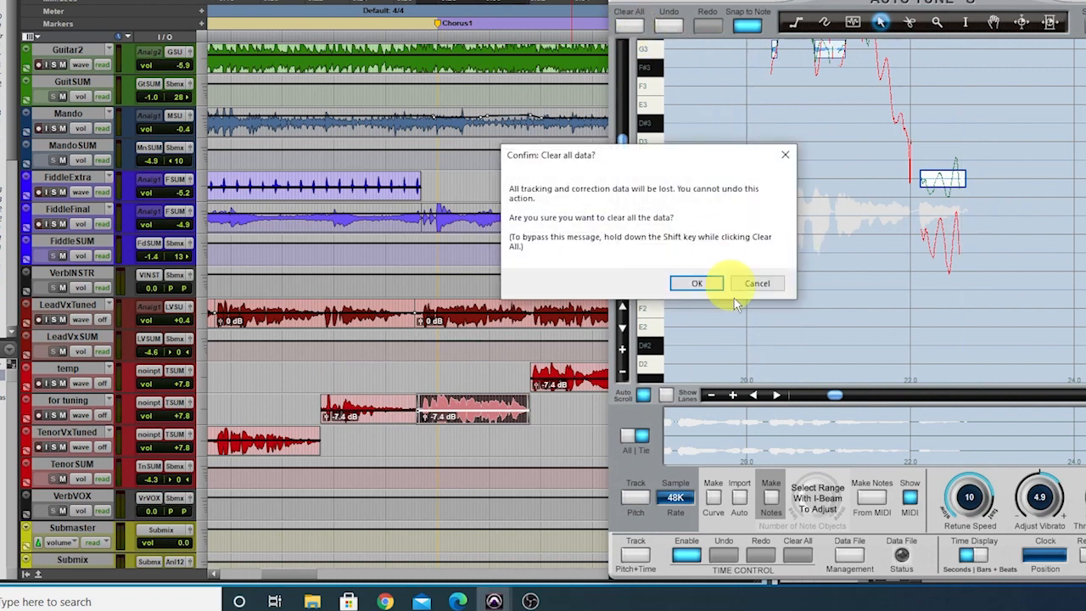
left_click(696, 285)
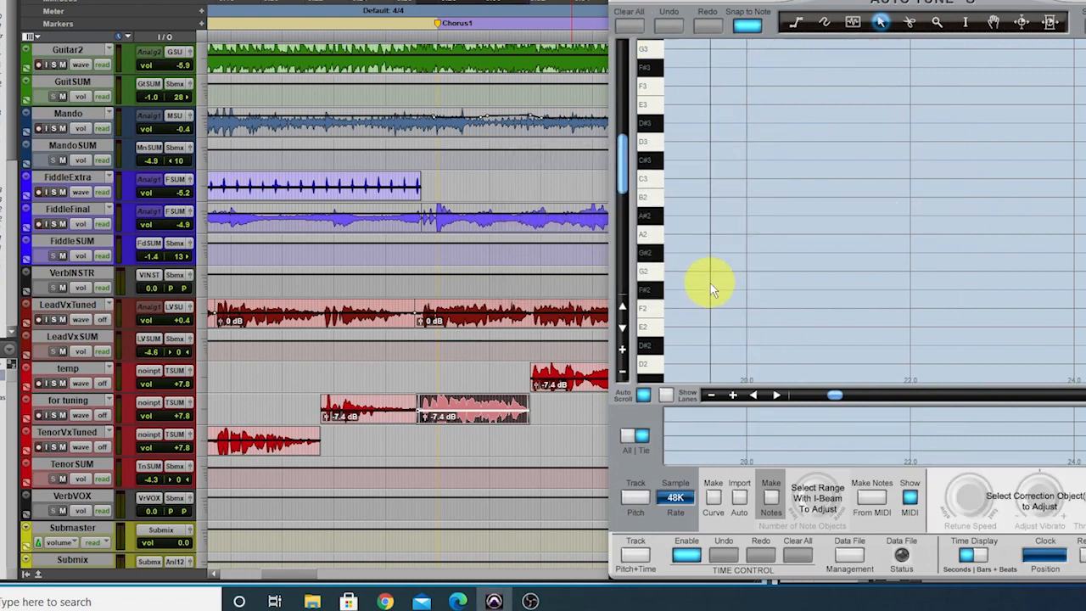
left_click(313, 373)
left_click(636, 499)
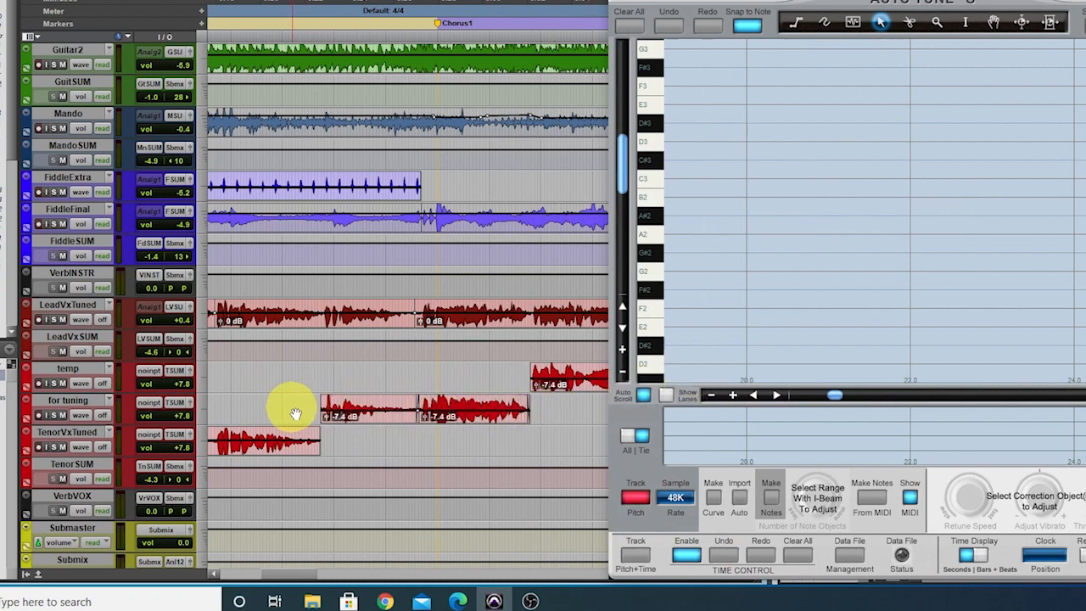
left_click(369, 420)
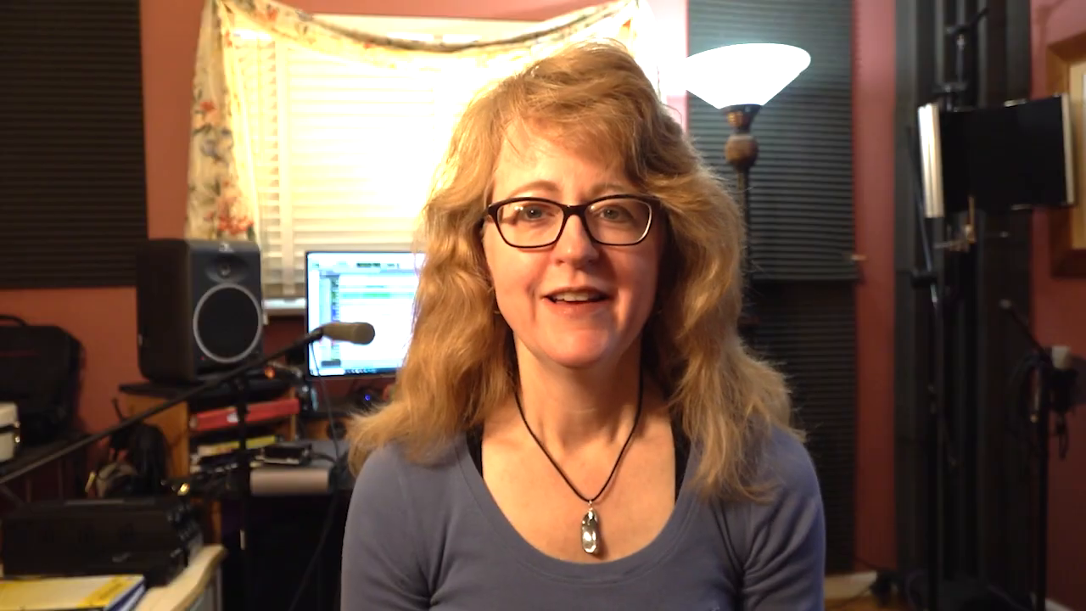